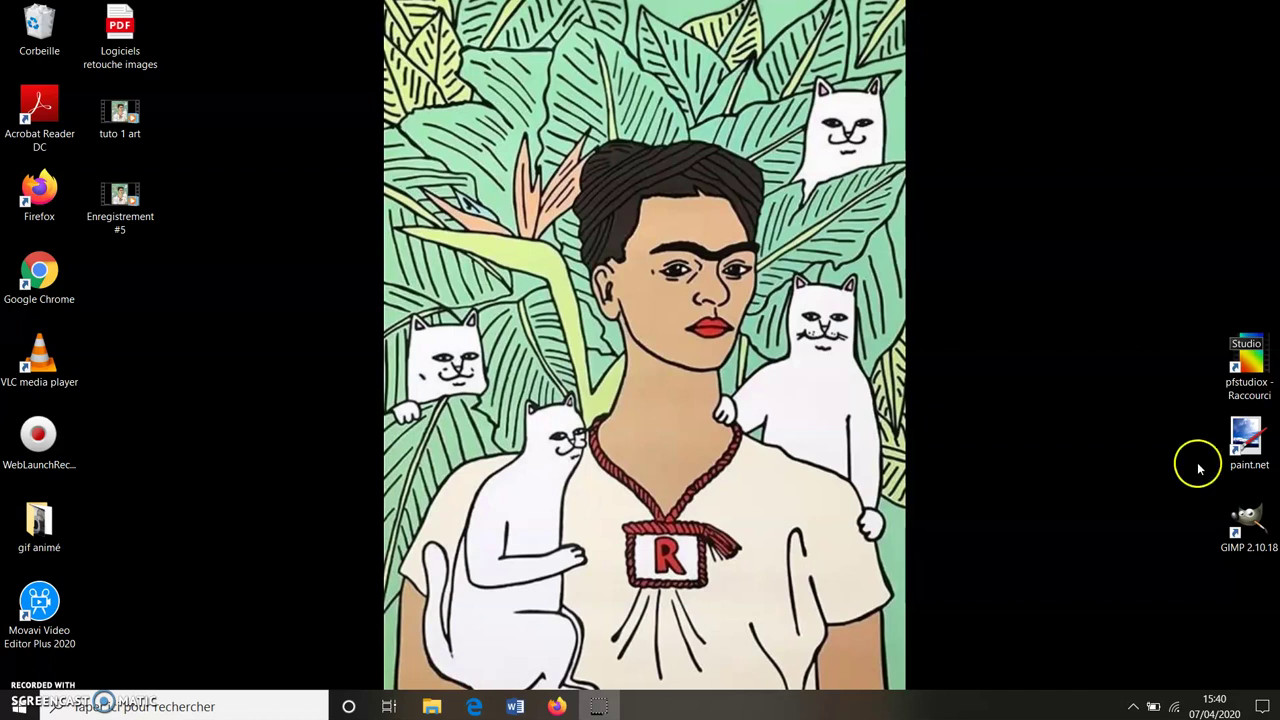
Launch PhotoFiltre Studio X and dismiss the evaluation notice
double_click(1246, 368)
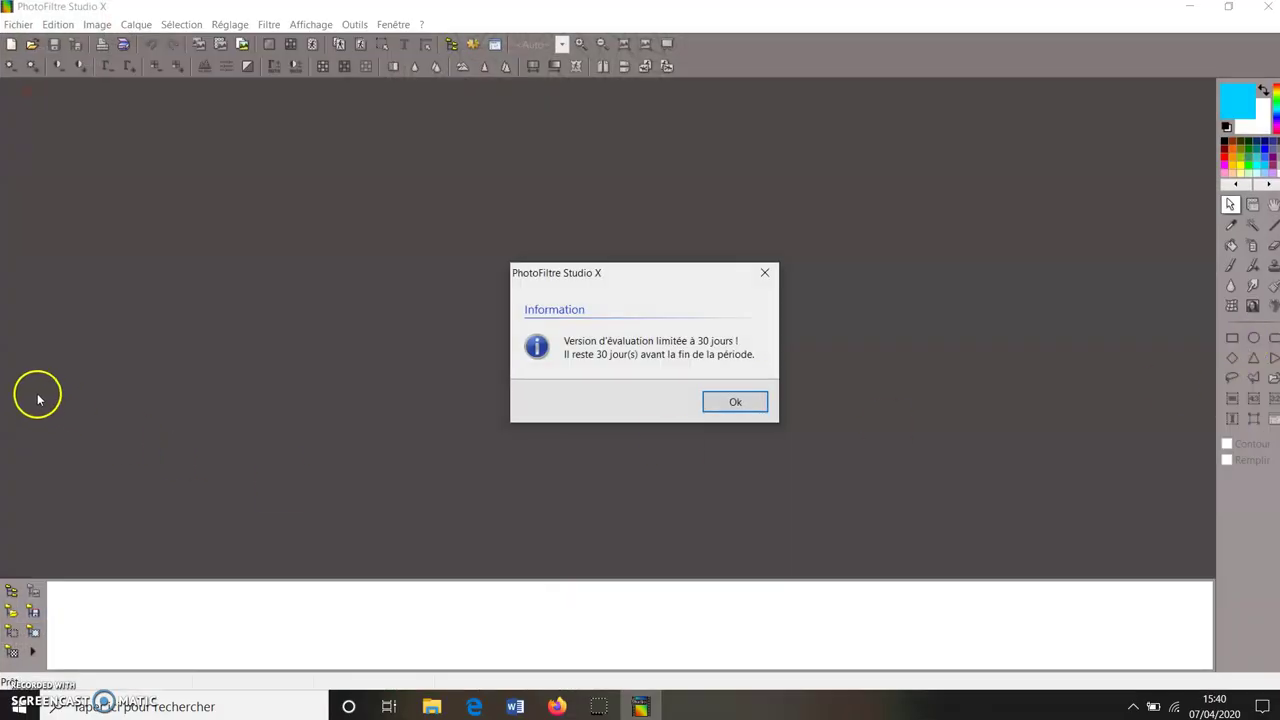
click(745, 401)
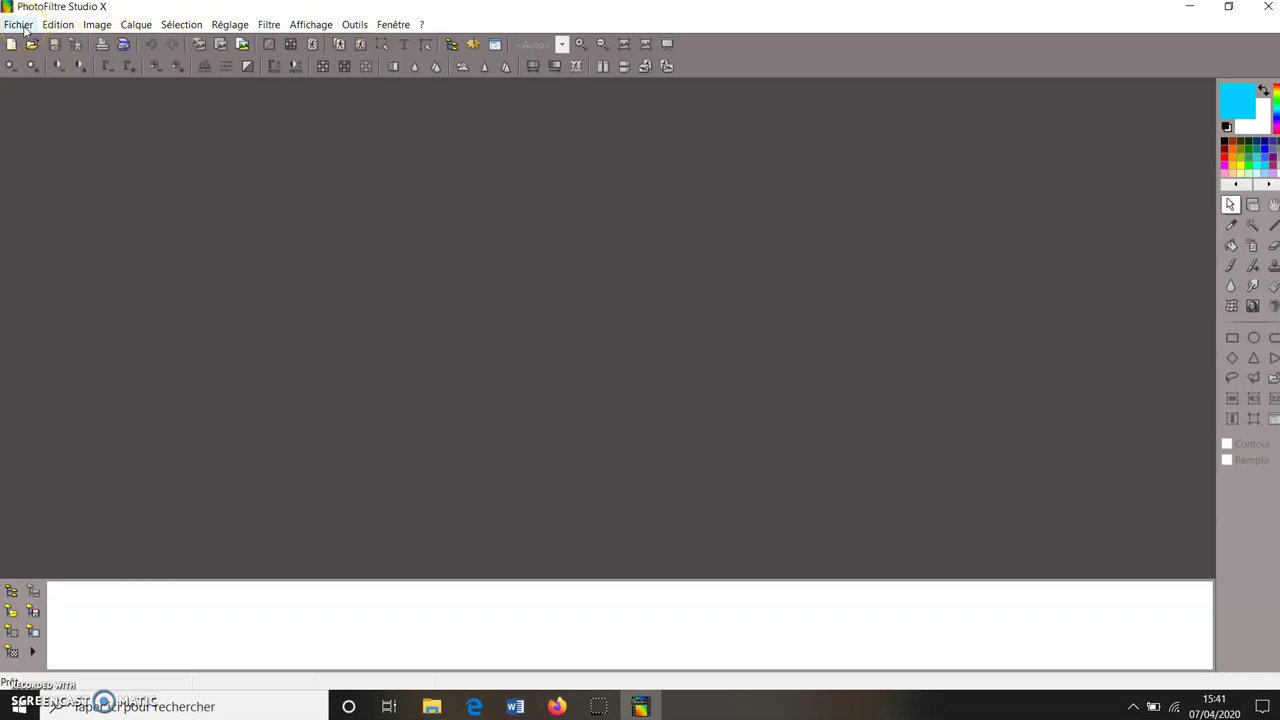
click(22, 25)
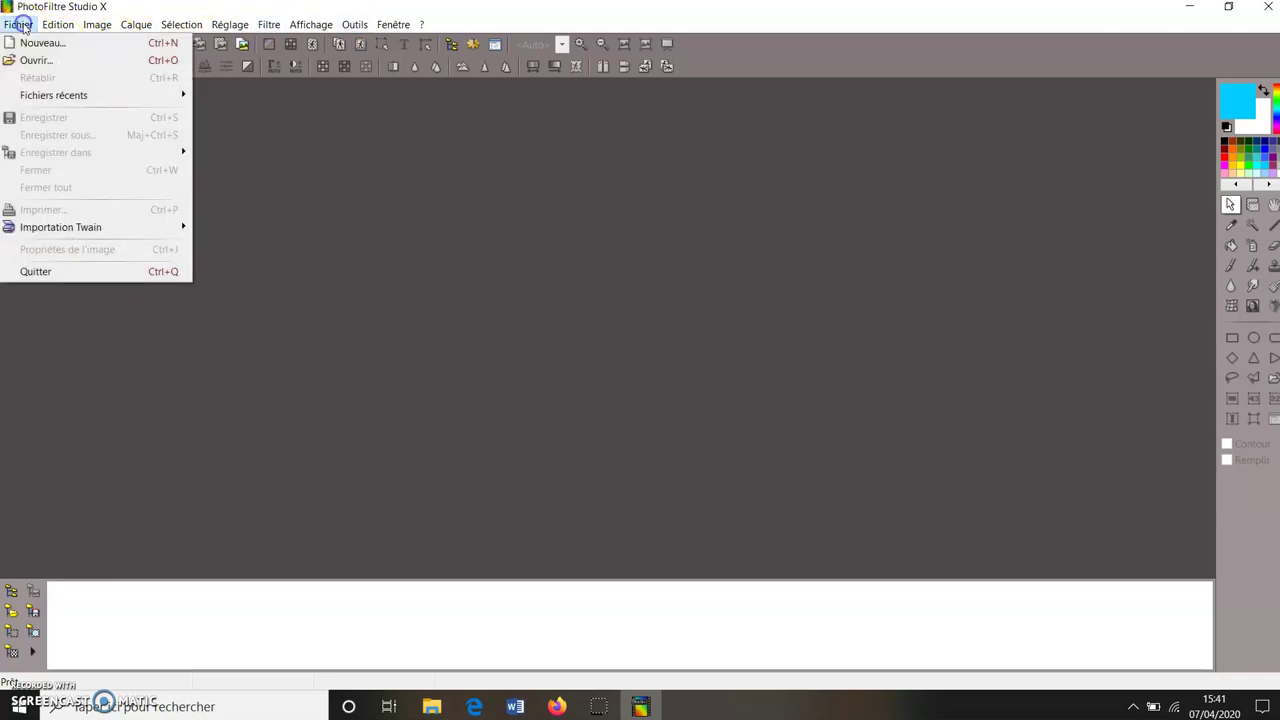
click(38, 62)
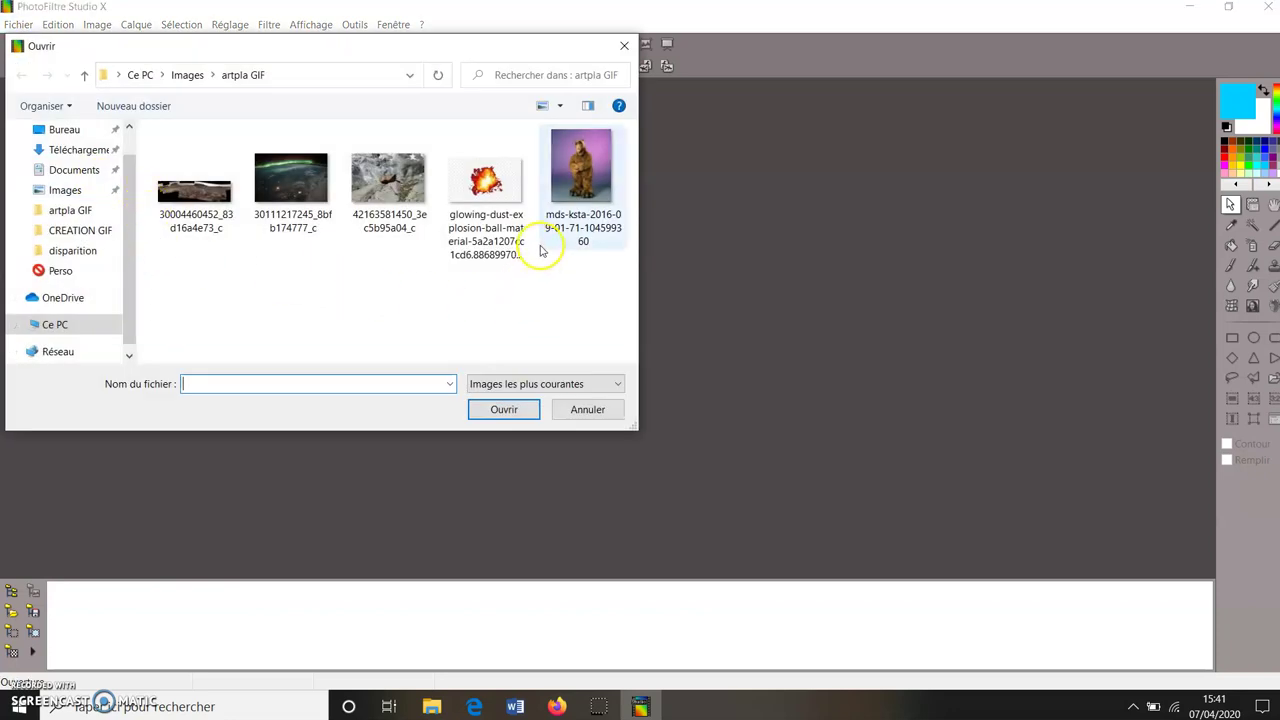
click(303, 198)
click(502, 412)
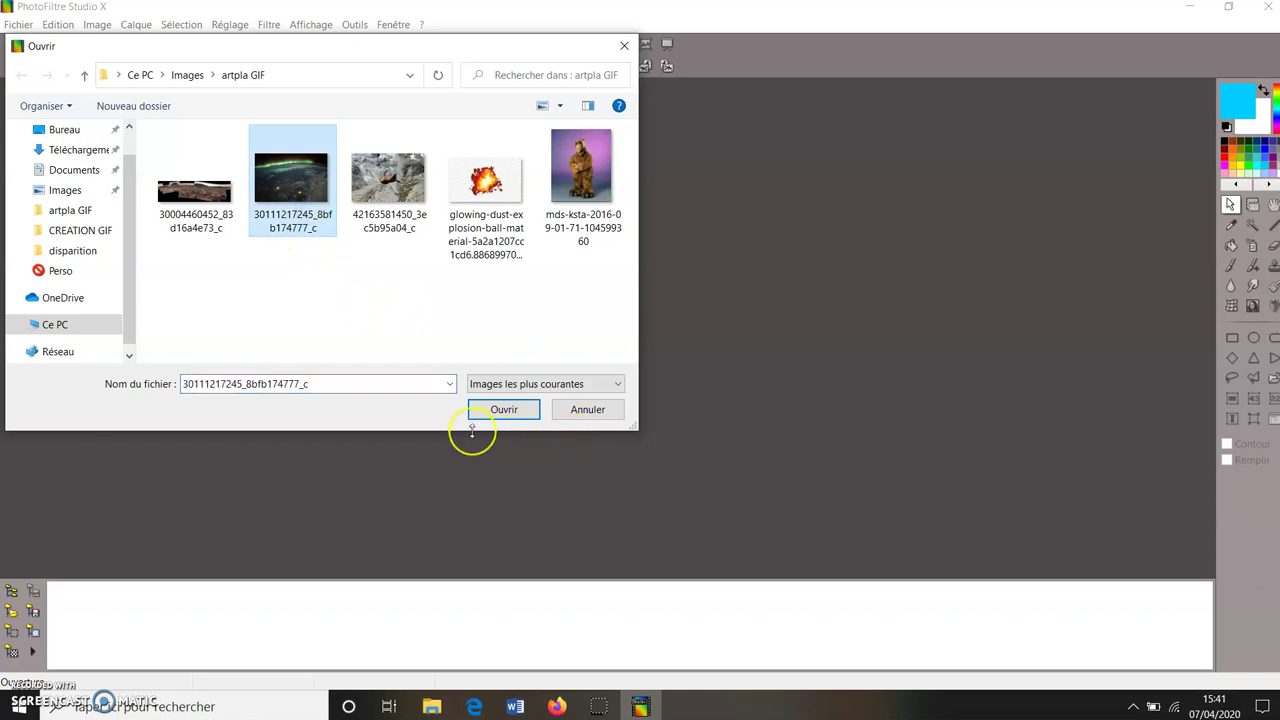
click(492, 416)
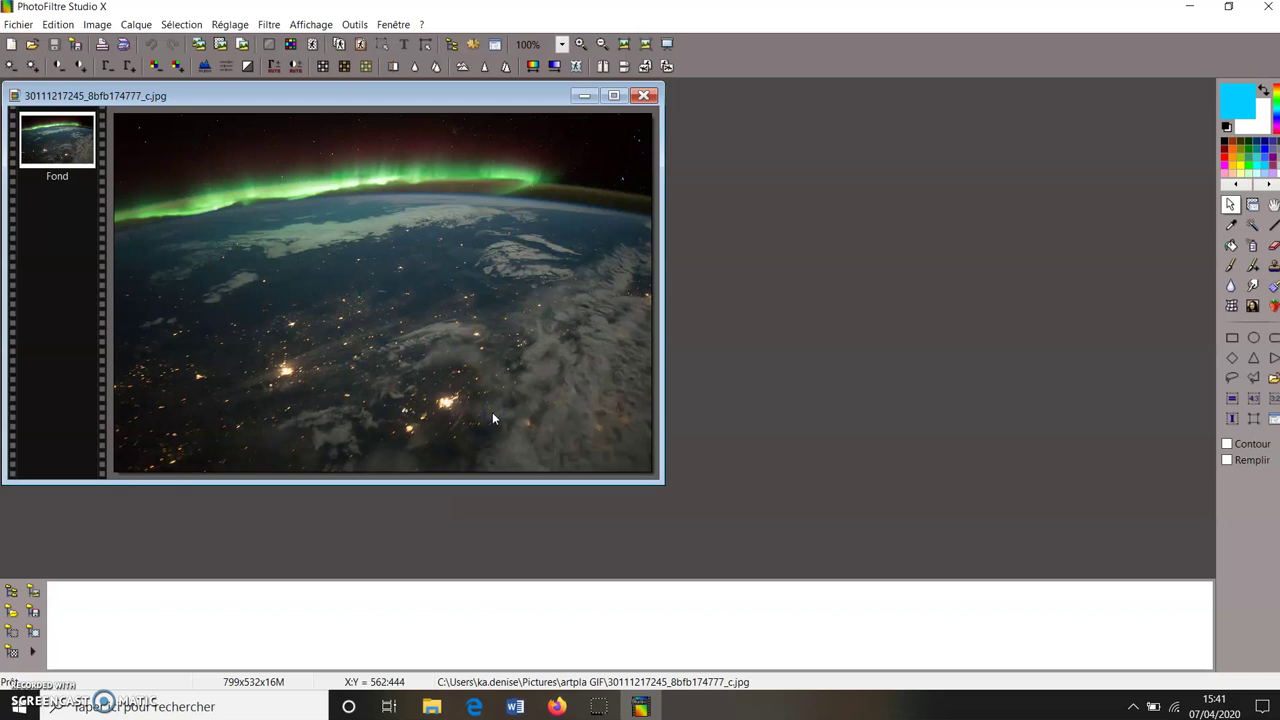
click(643, 95)
click(18, 24)
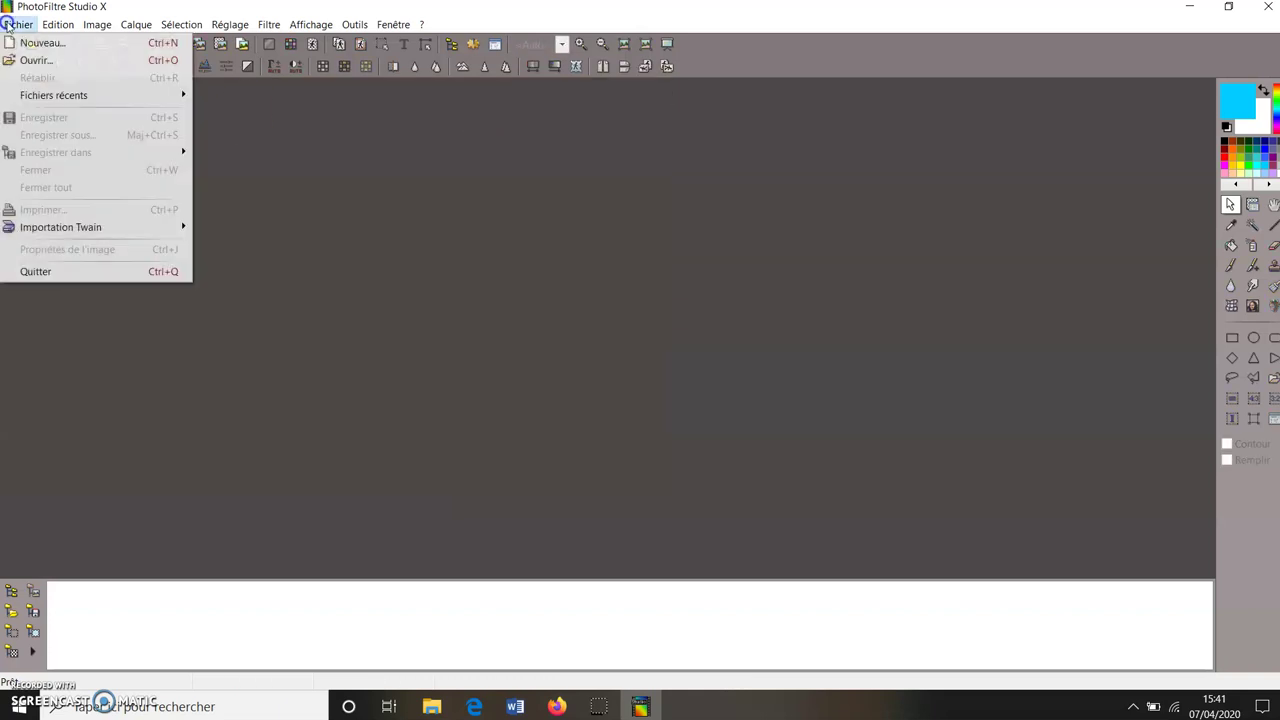
click(28, 59)
click(388, 178)
click(503, 408)
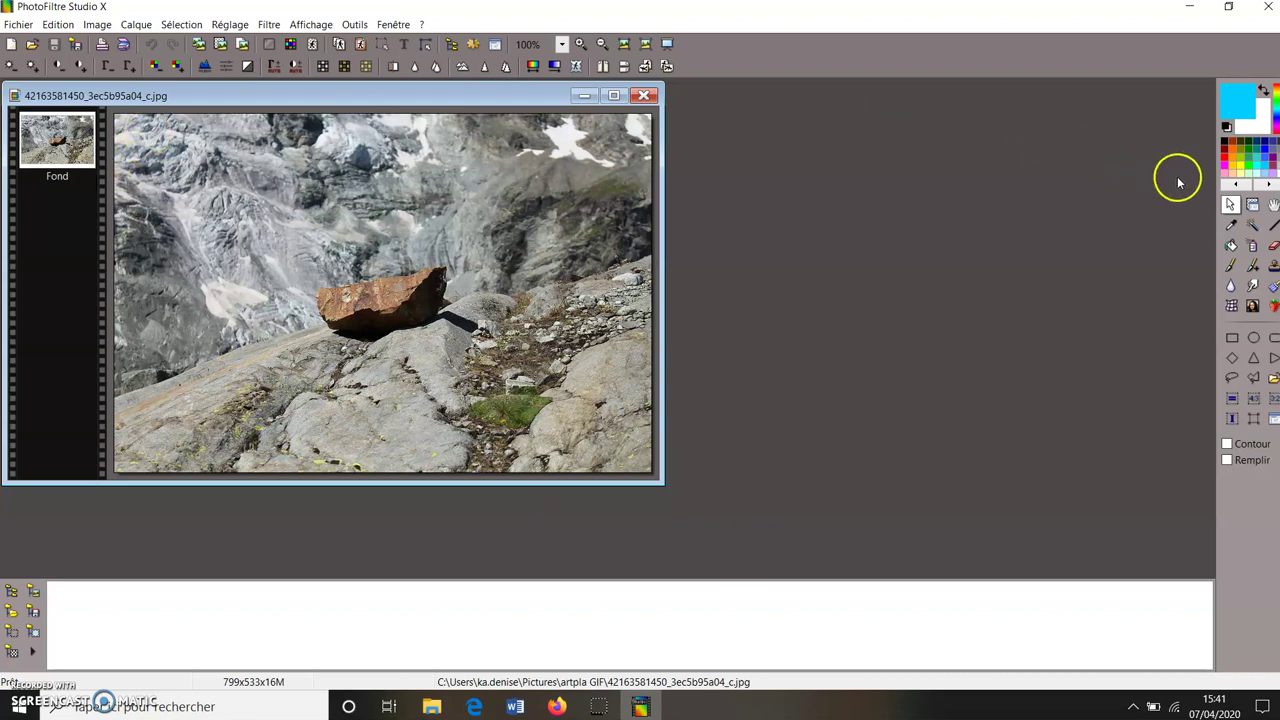
Examine the options offered by the eyedropper and magic wand tools, including the wand's tolerance setting
click(1230, 246)
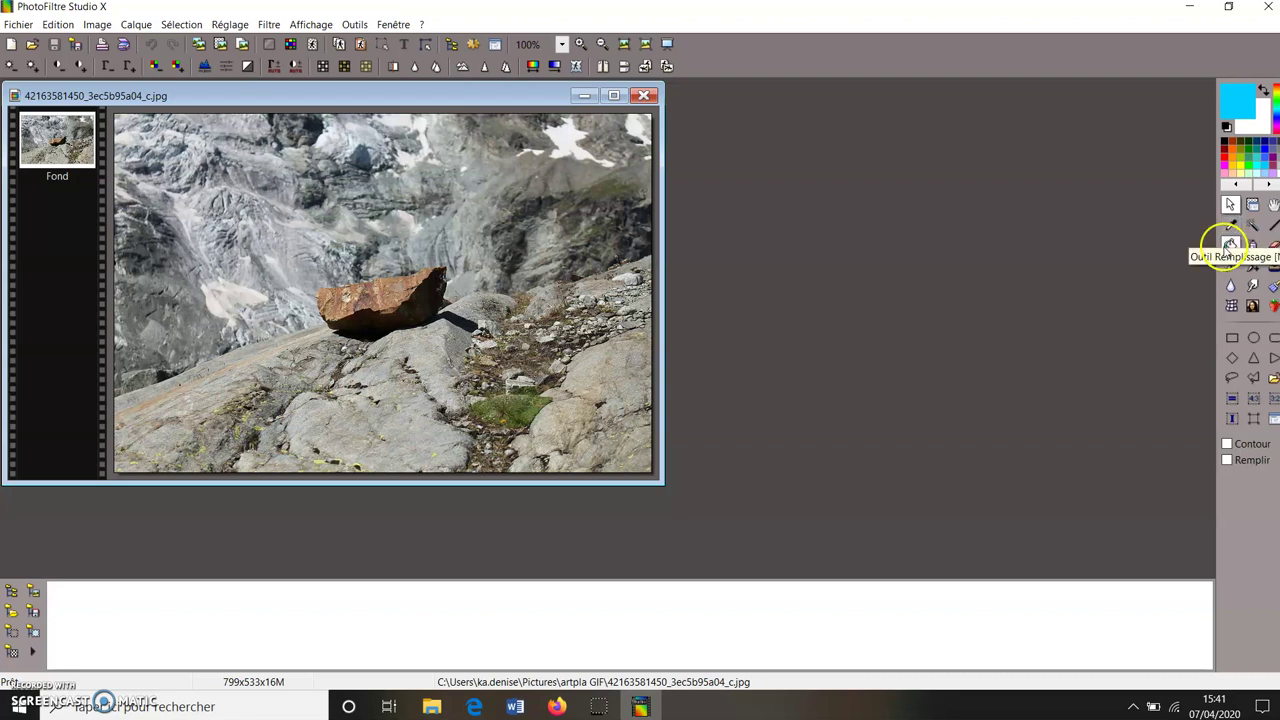
click(1230, 286)
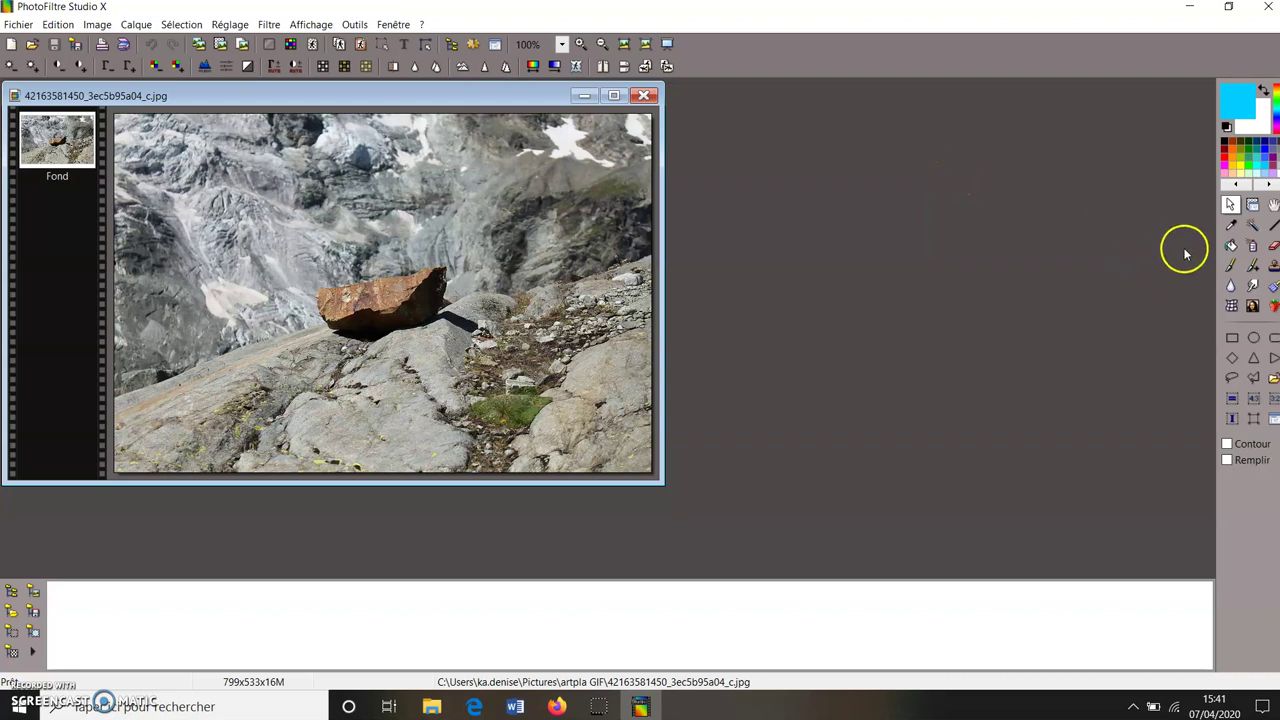
click(1231, 225)
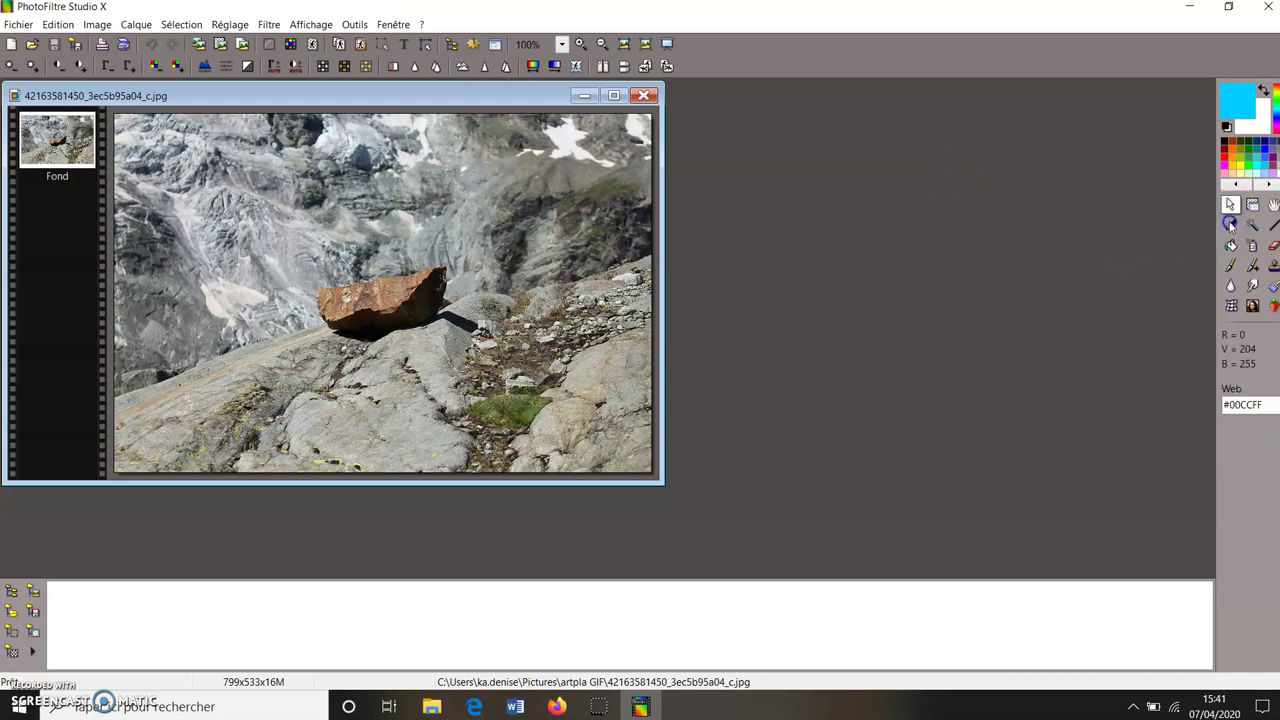
click(1252, 225)
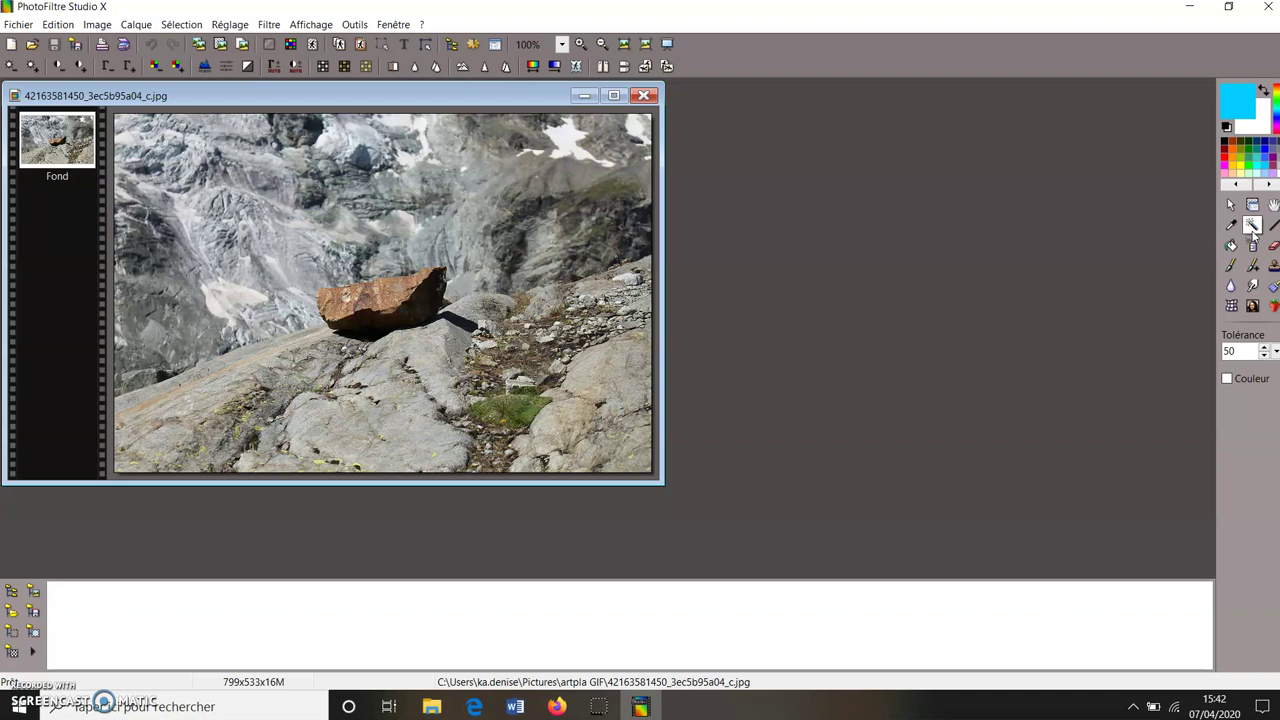
click(1253, 226)
click(1262, 349)
Examine the eraser's brush shapes, size and pressure settings, as well as the paintbrush and fill tools
click(1273, 245)
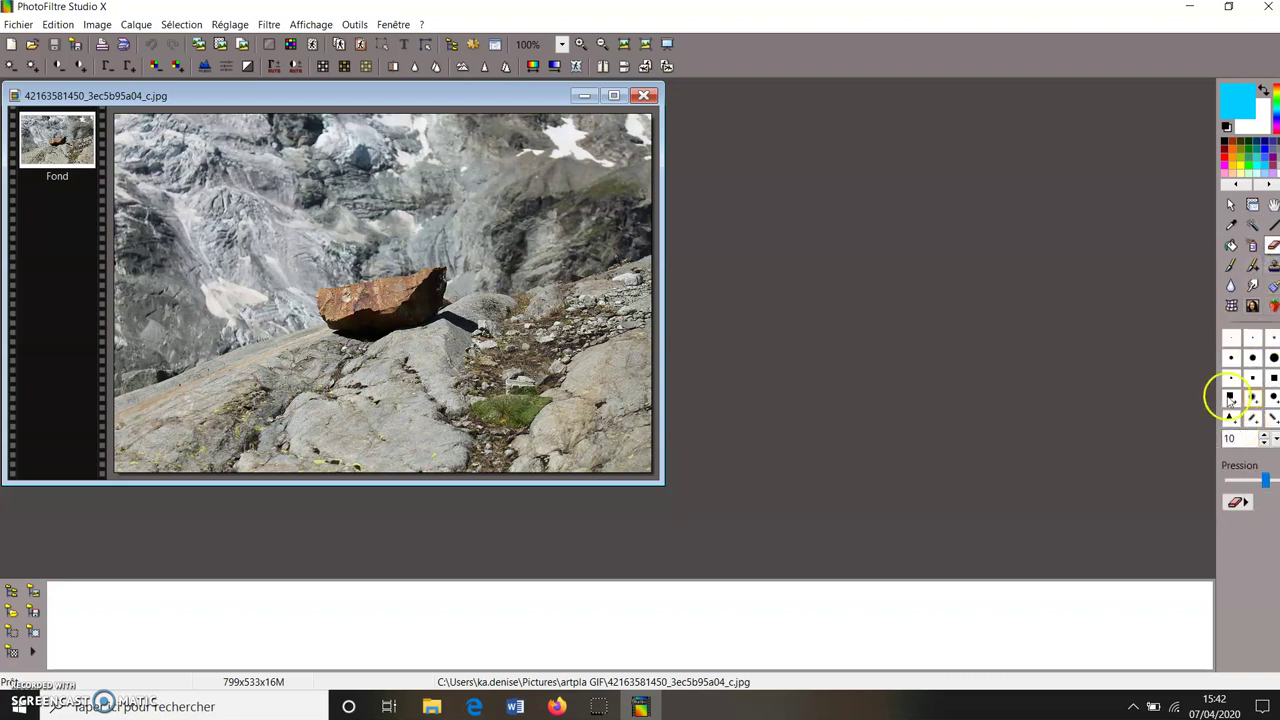
drag(1258, 472, 1268, 480)
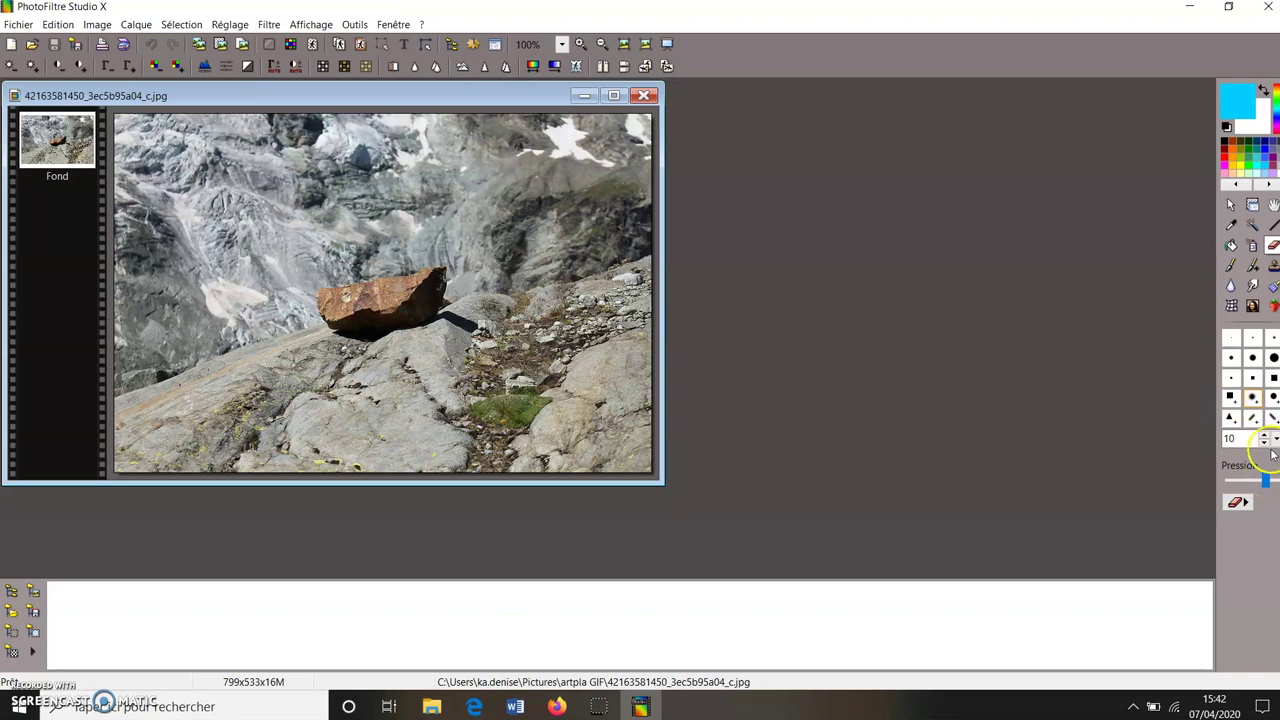
click(1276, 438)
click(1249, 480)
click(1231, 266)
click(1231, 248)
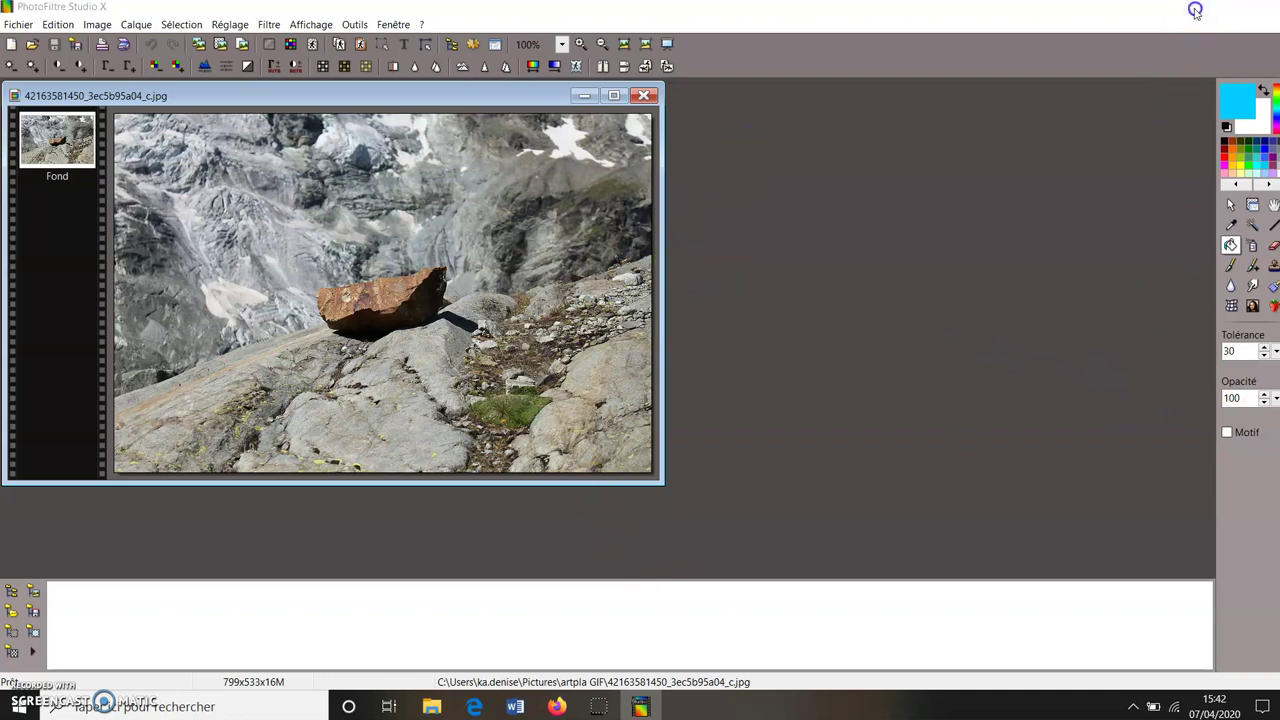
Switch to paint.net and reposition the floating tools and Calques windows beside the canvas
click(1190, 8)
double_click(1240, 420)
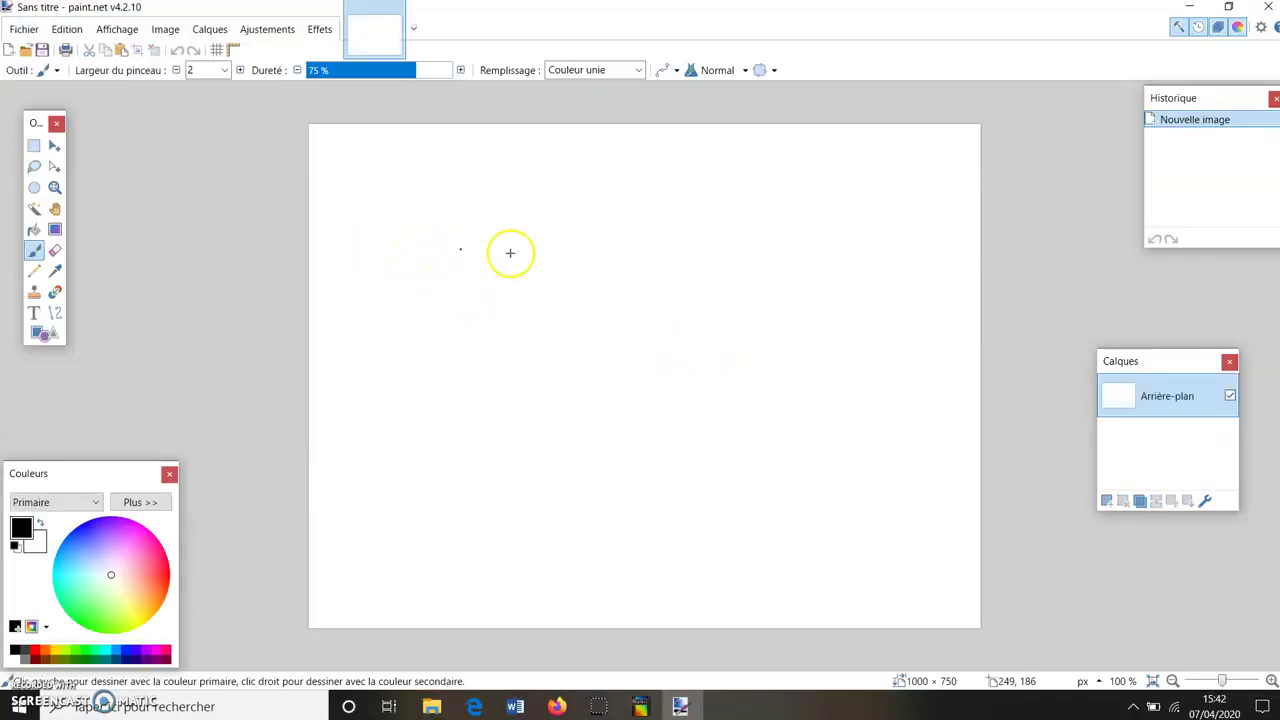
drag(1222, 398, 1194, 406)
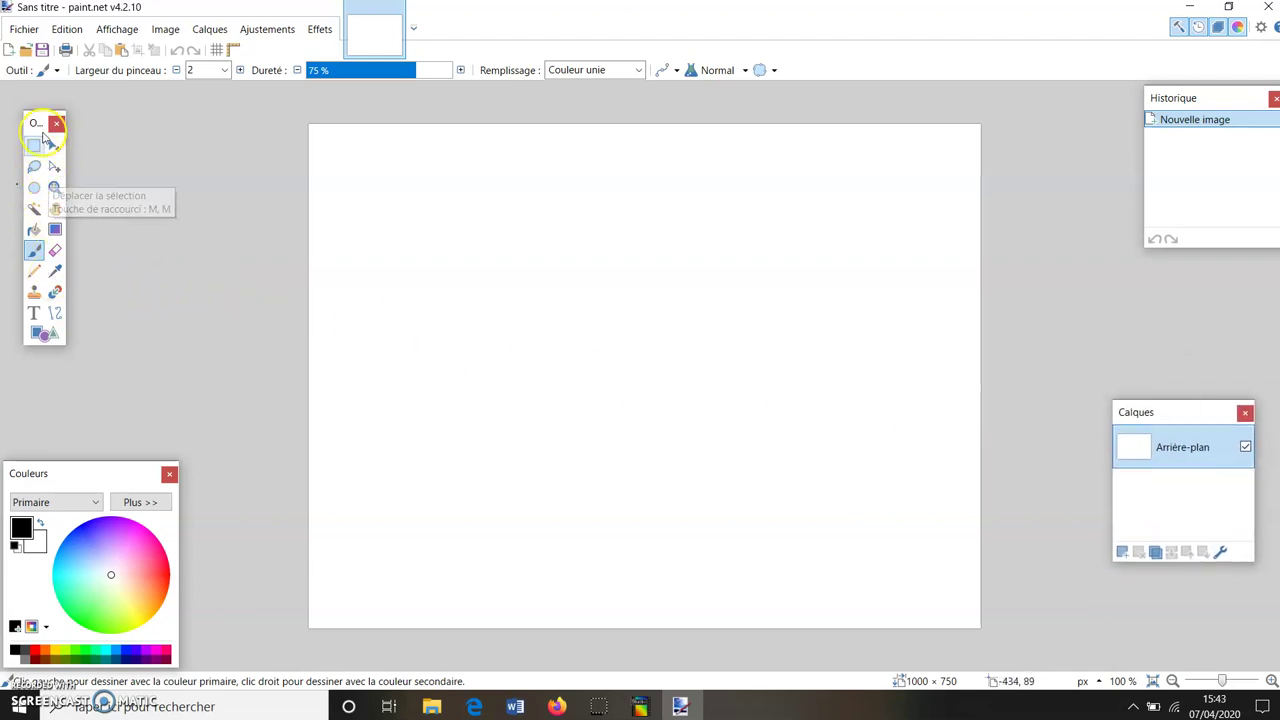
drag(34, 121, 62, 125)
drag(1203, 414, 1191, 322)
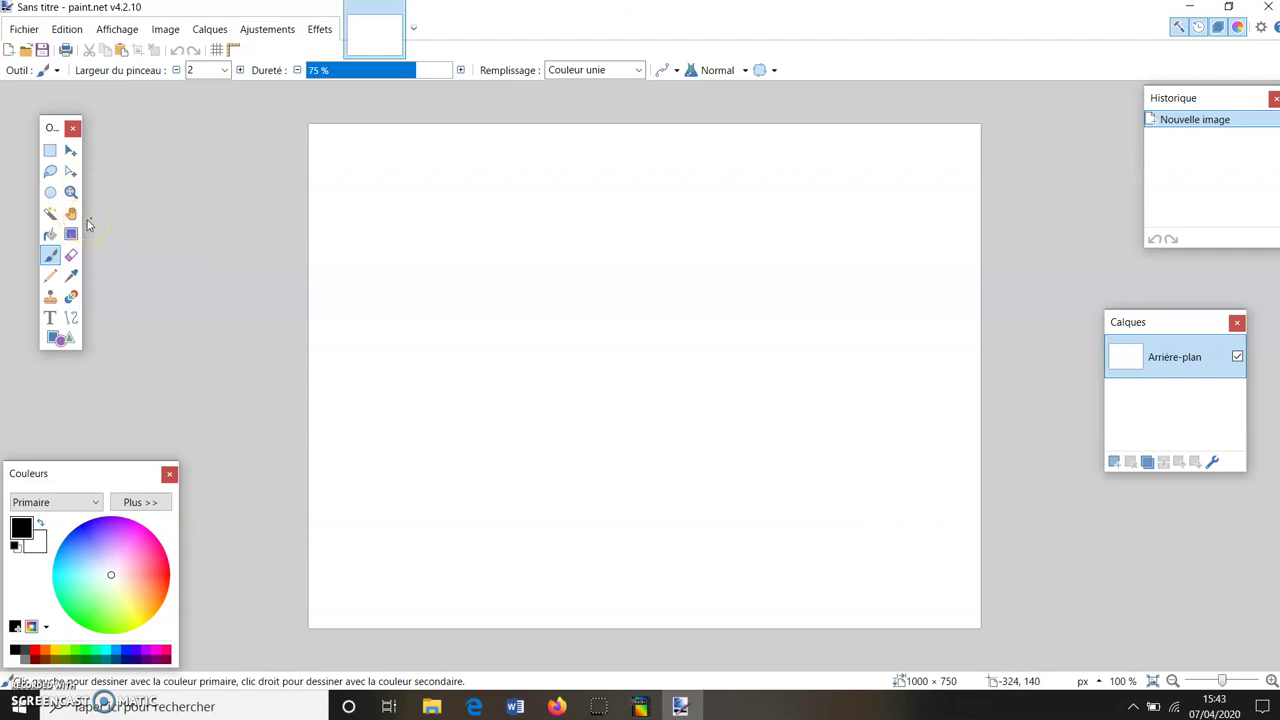
Close the floating tools window, look through the available commands for a way to restore it, and show it again
click(72, 129)
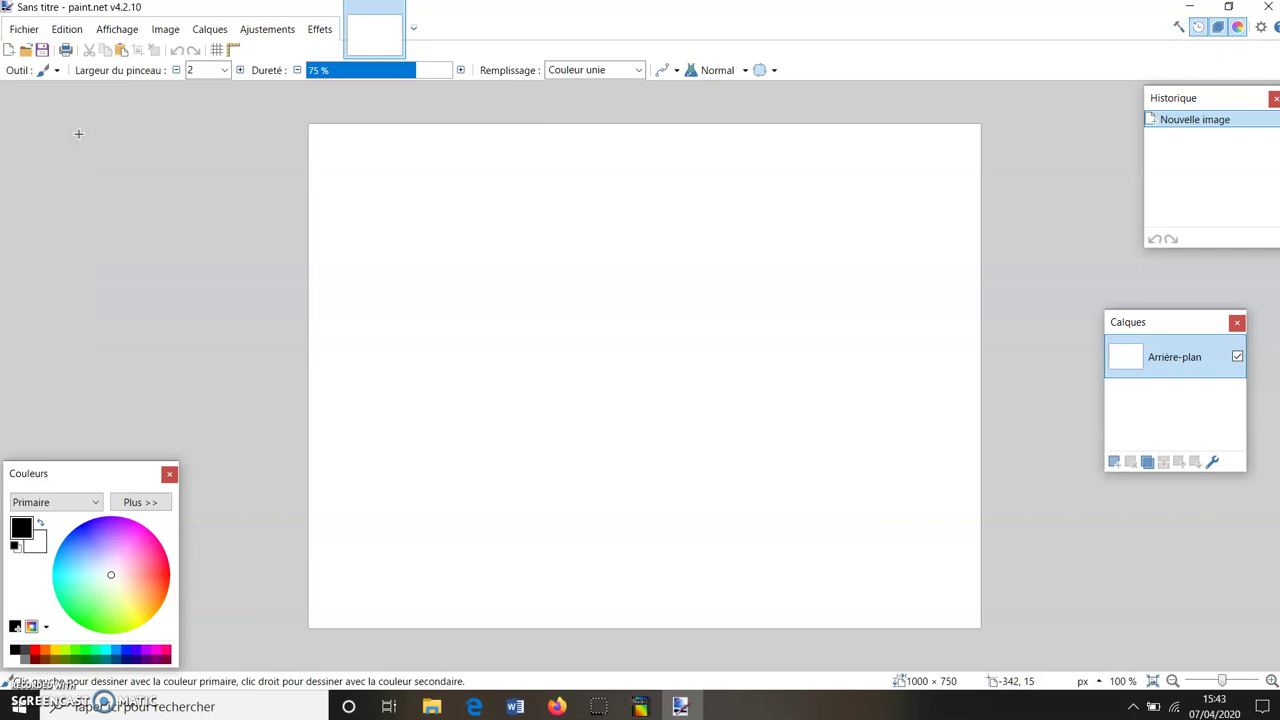
click(117, 31)
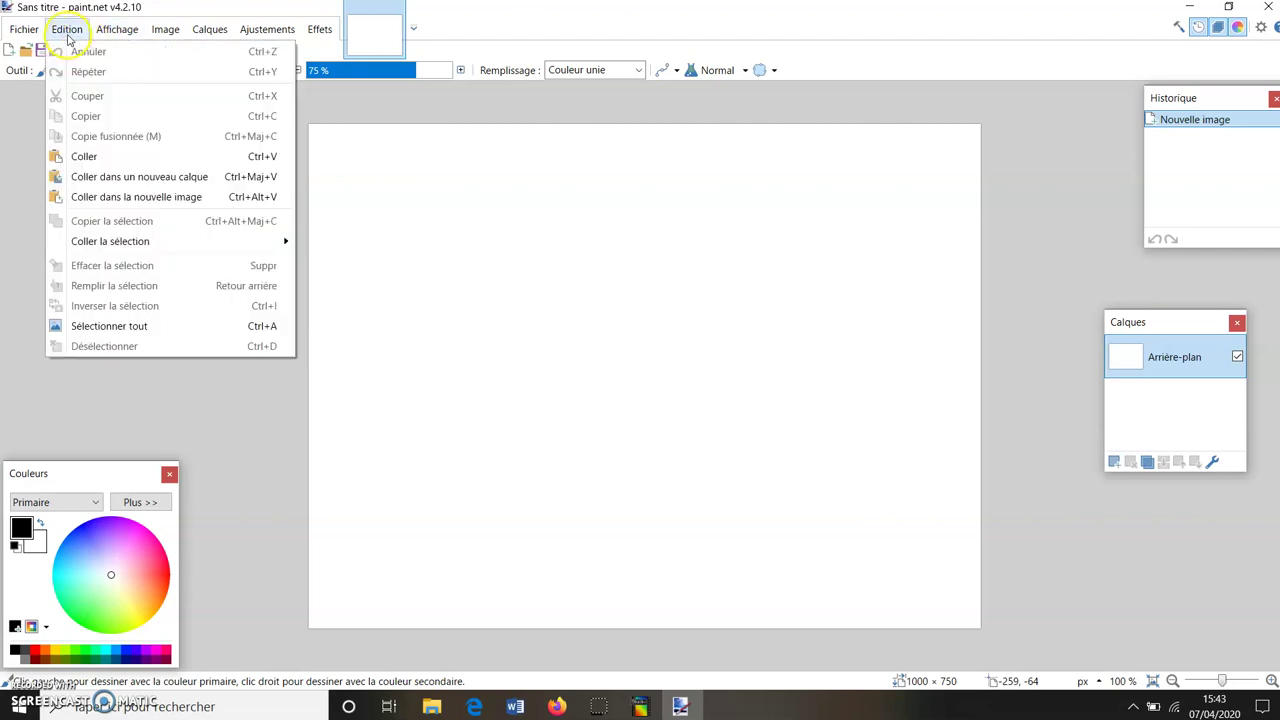
mouse_move(167, 32)
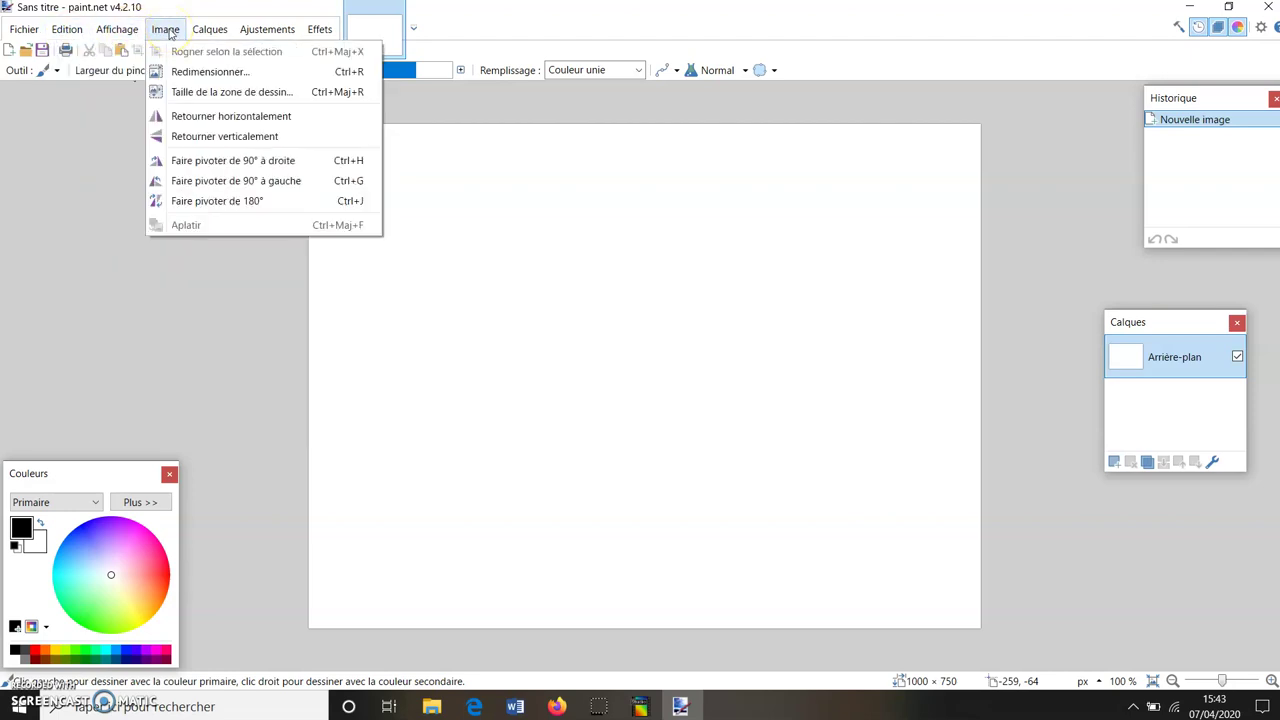
mouse_move(215, 33)
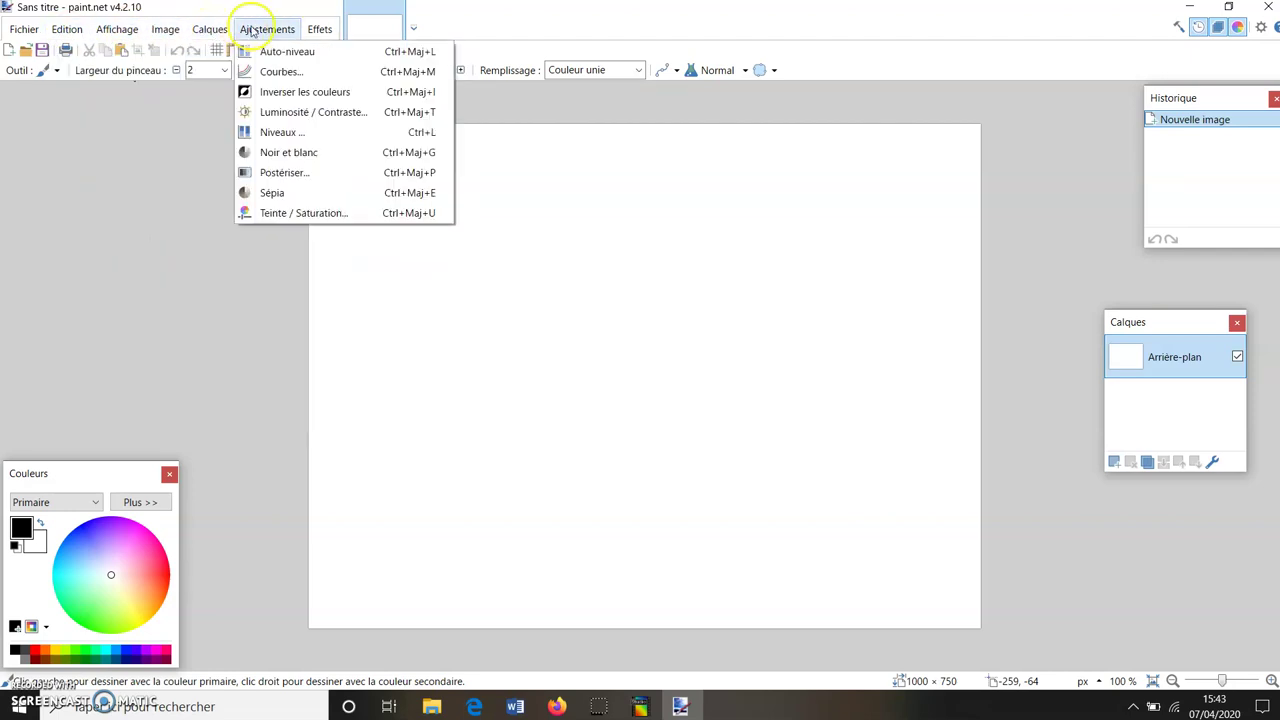
mouse_move(80, 35)
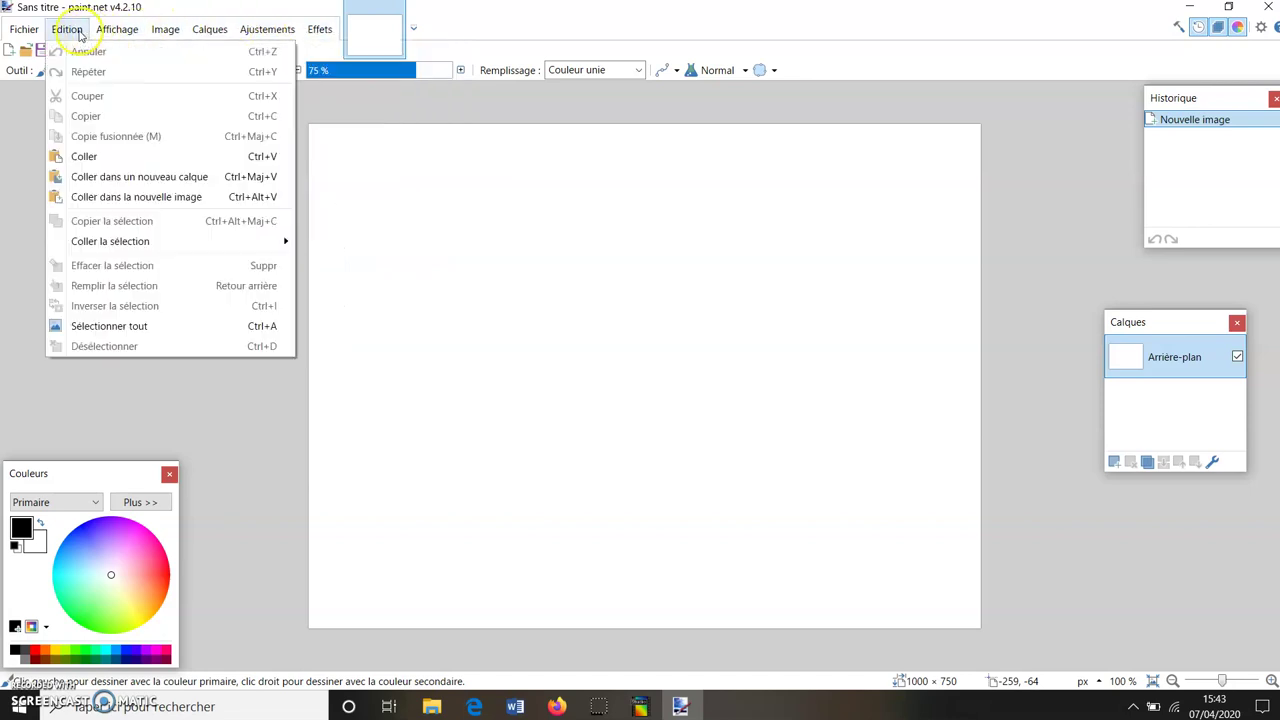
mouse_move(121, 33)
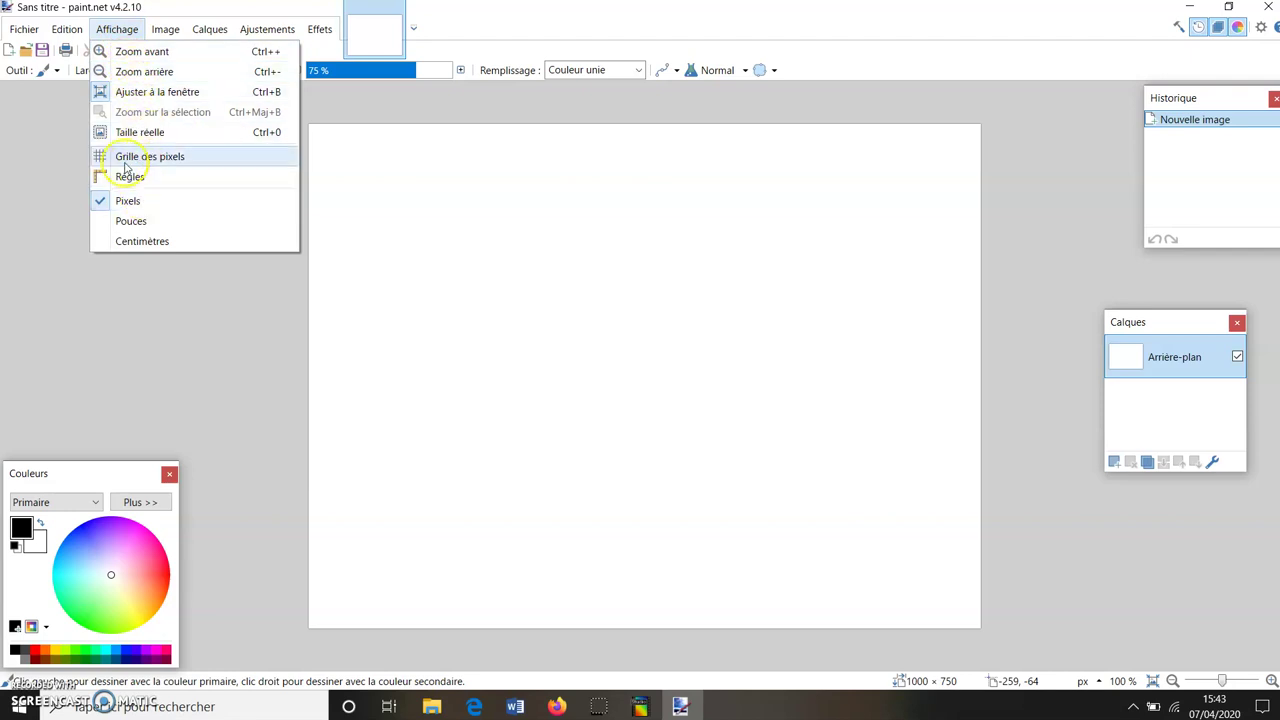
click(117, 29)
click(68, 29)
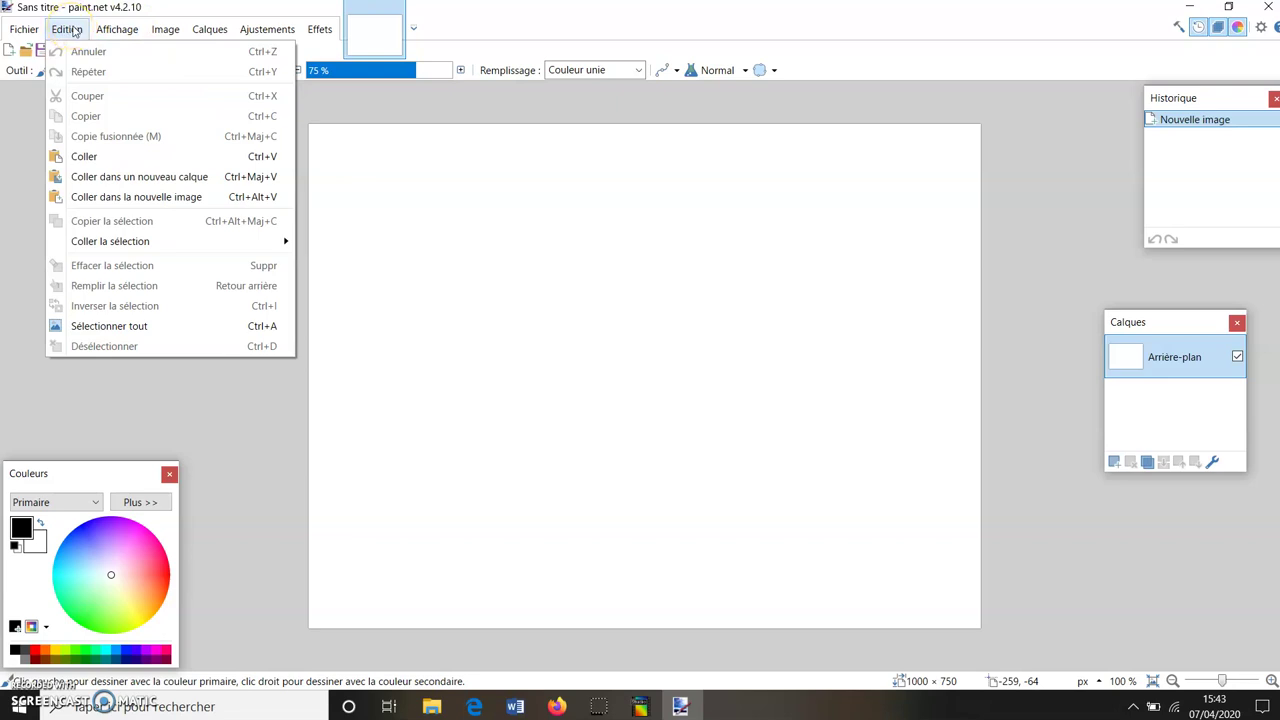
click(1075, 137)
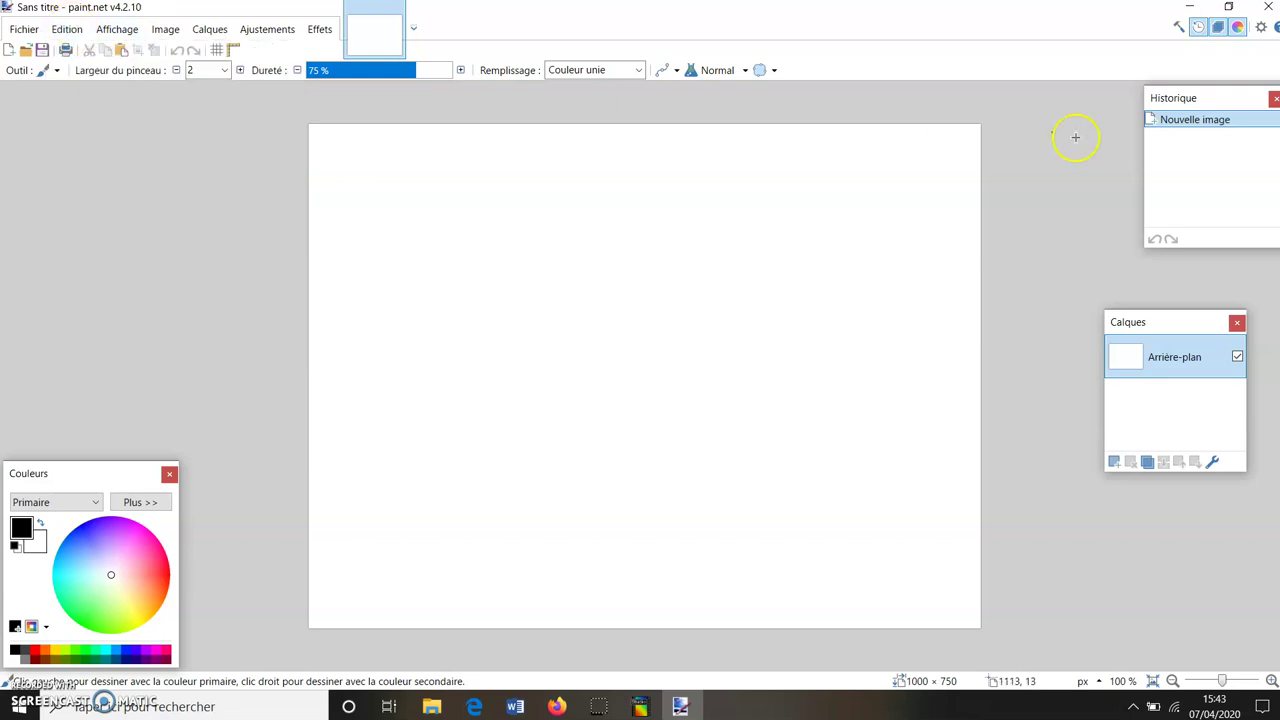
click(1176, 30)
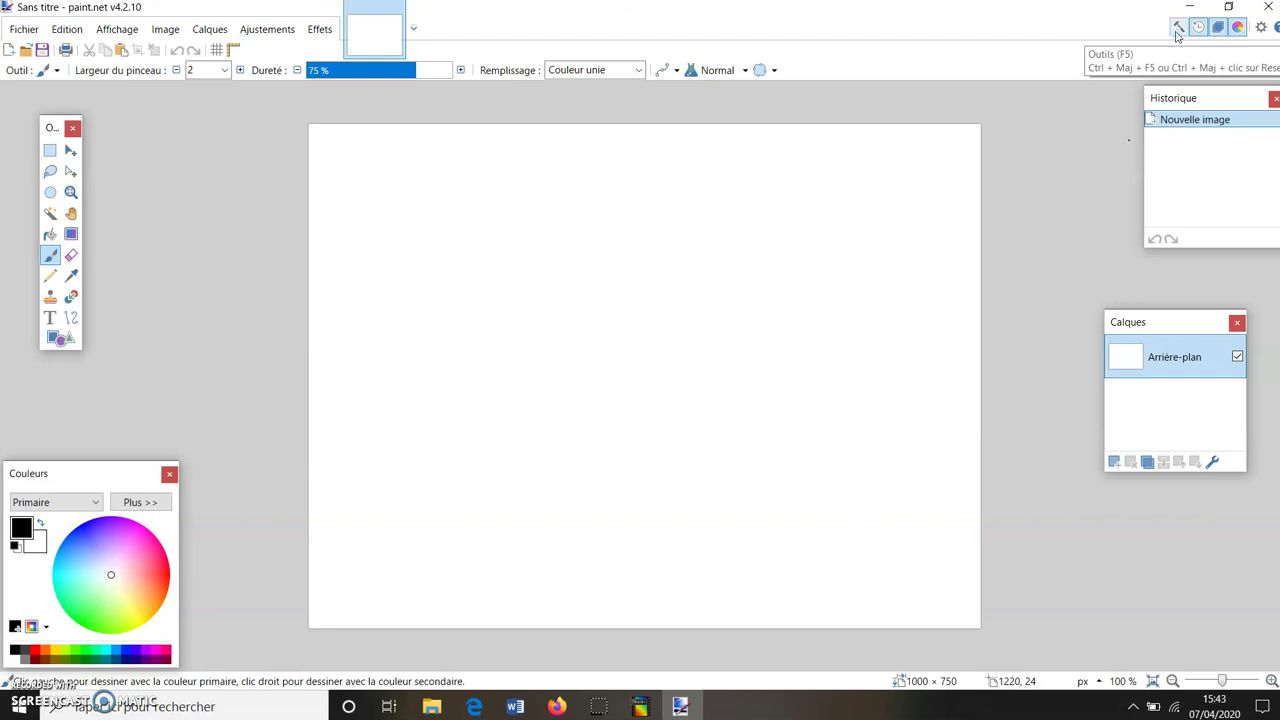
click(62, 30)
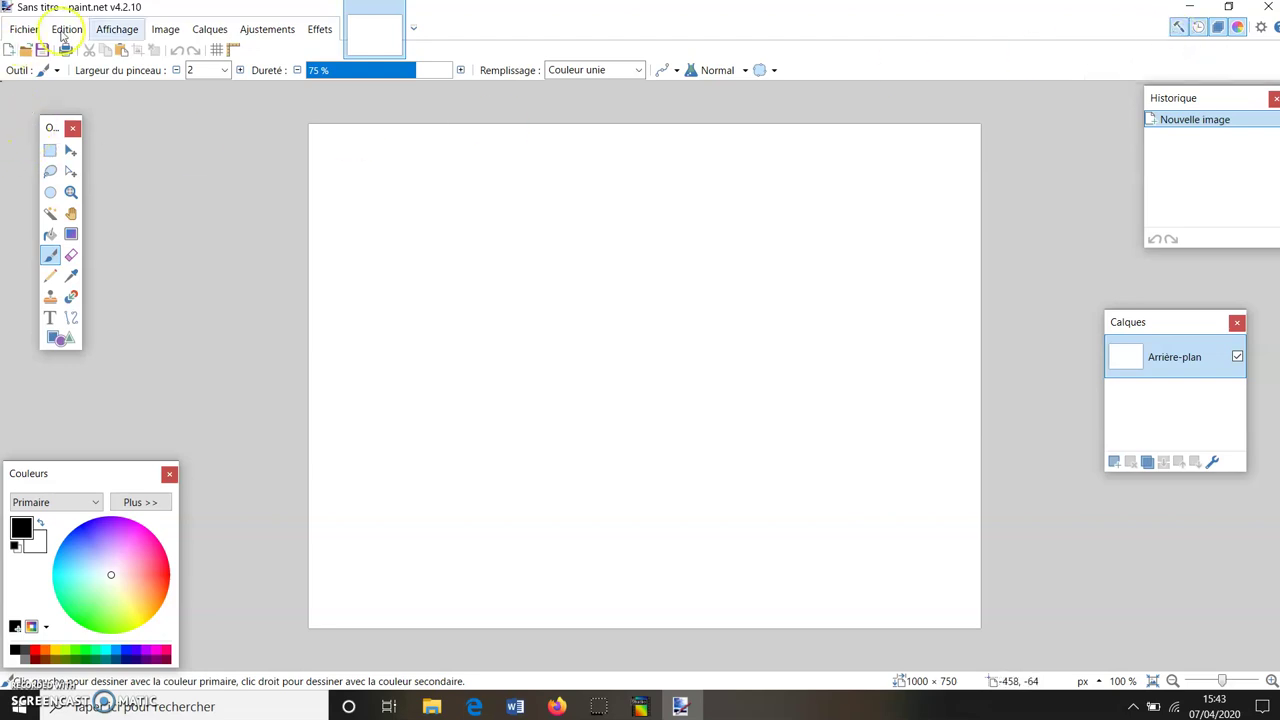
click(130, 28)
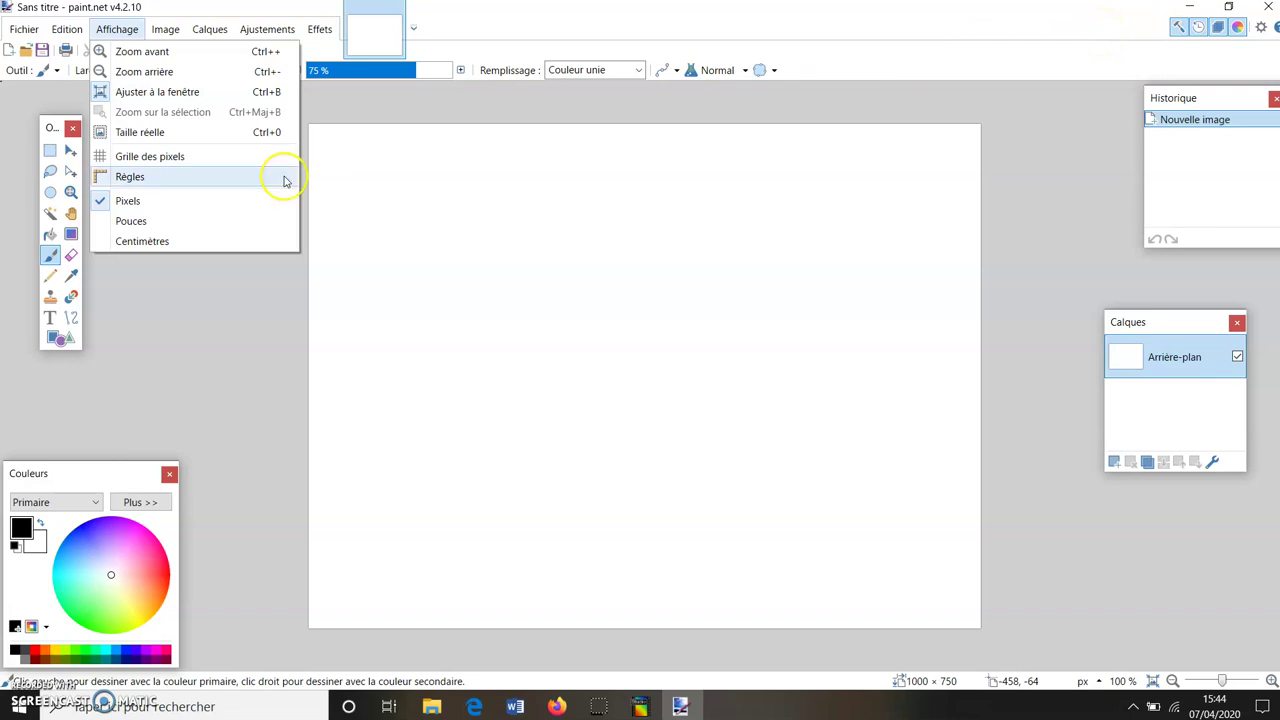
click(195, 398)
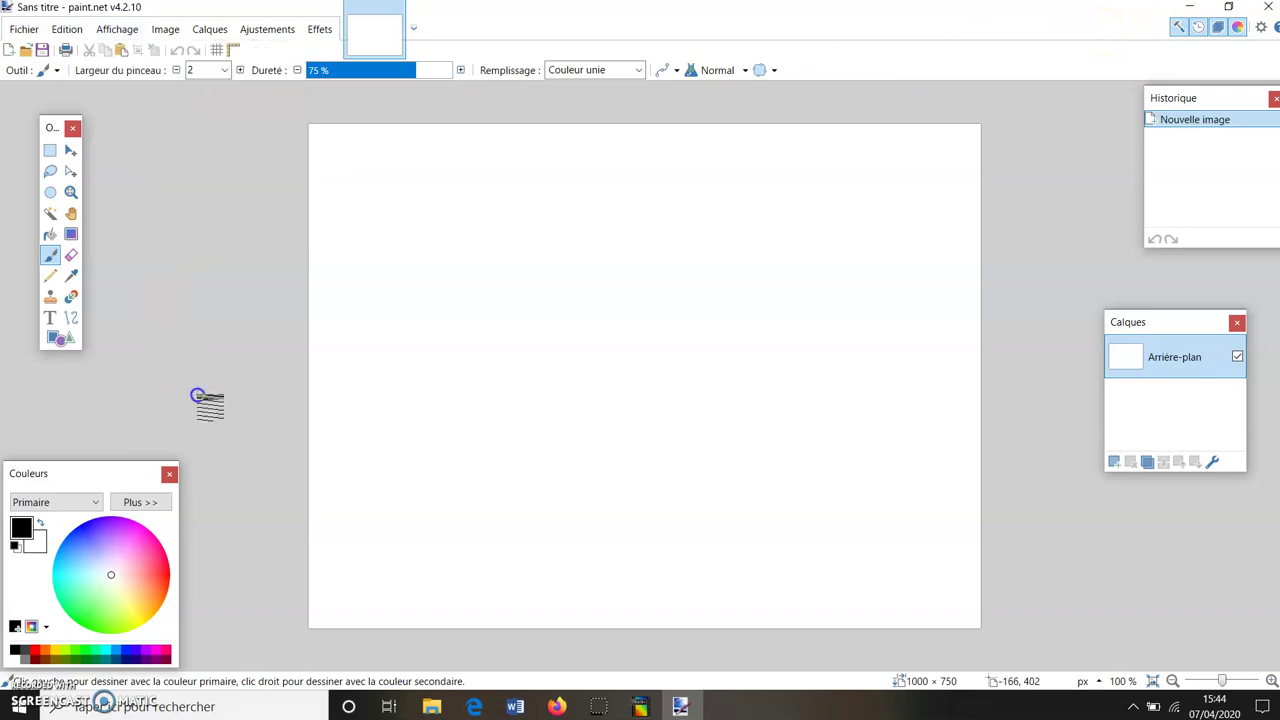
Close the floating Calques window and show it again
click(1236, 319)
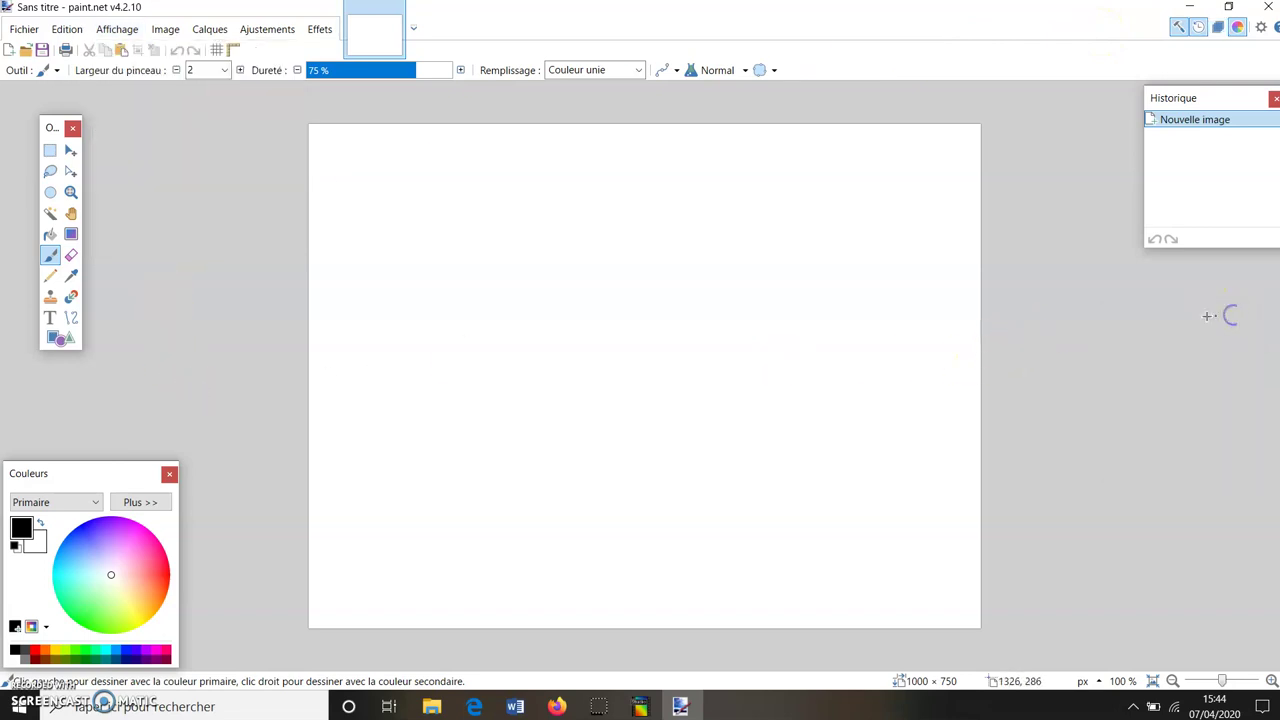
click(207, 29)
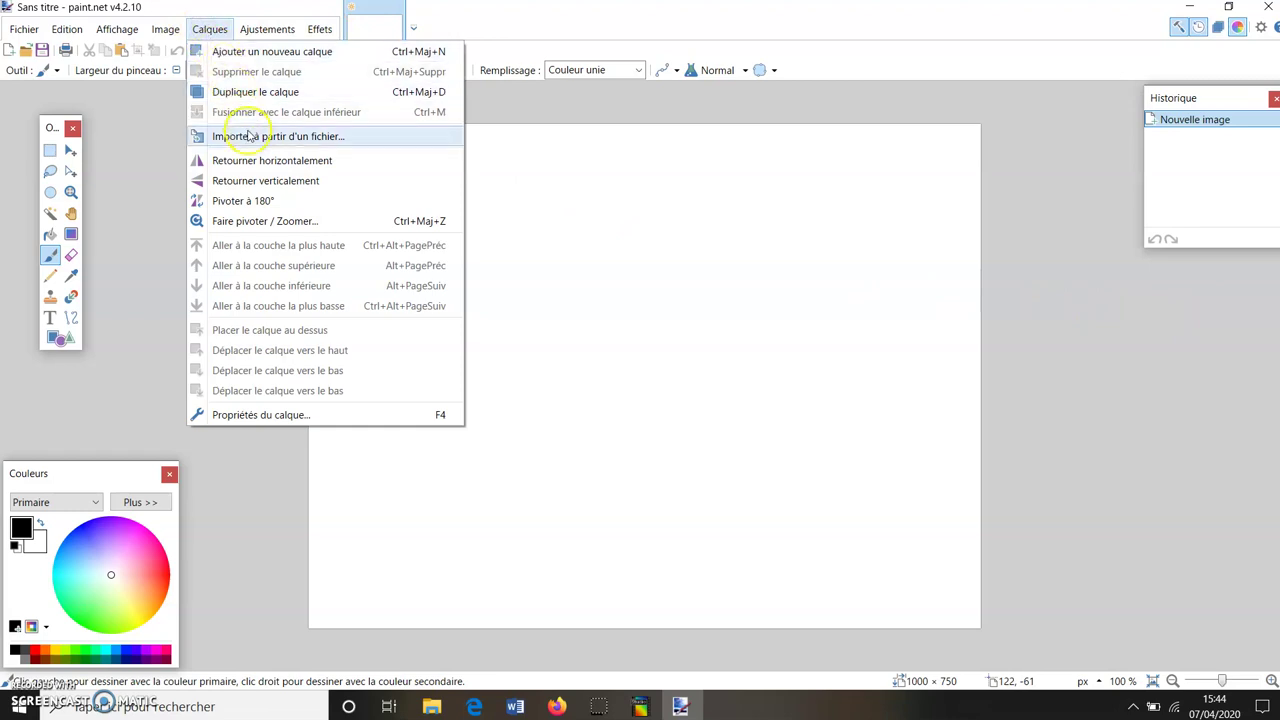
click(1236, 309)
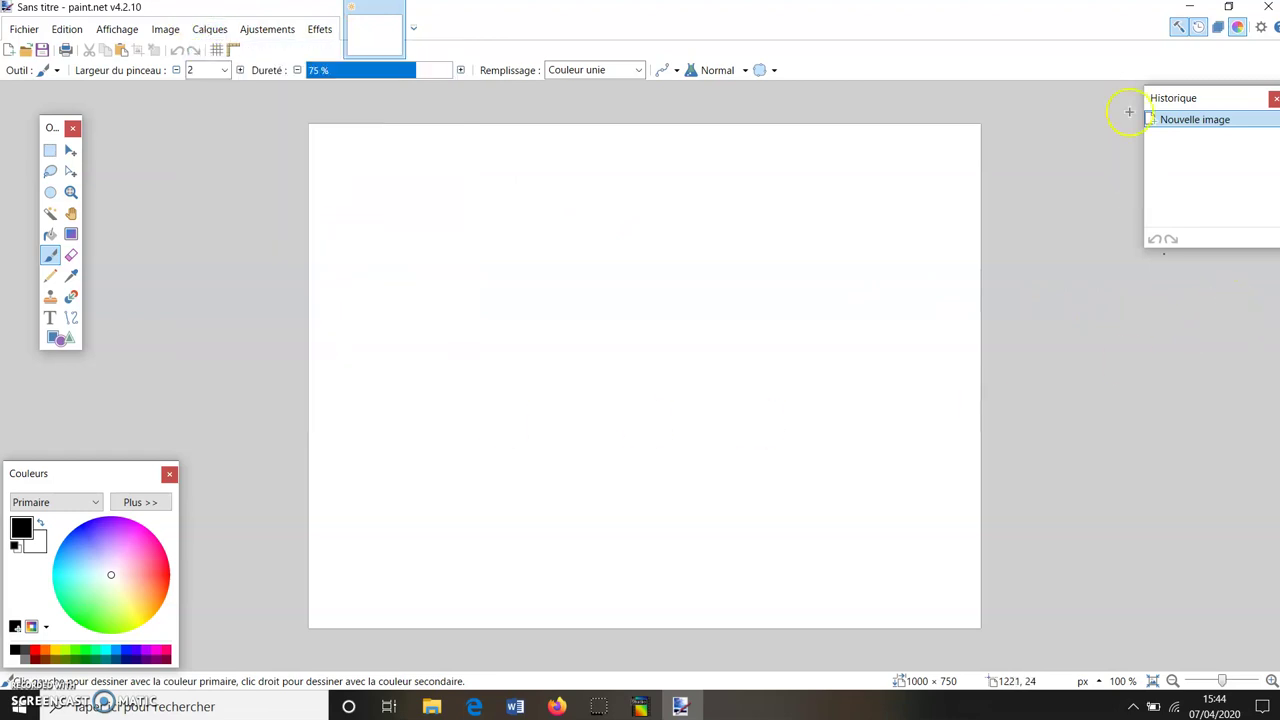
click(1217, 28)
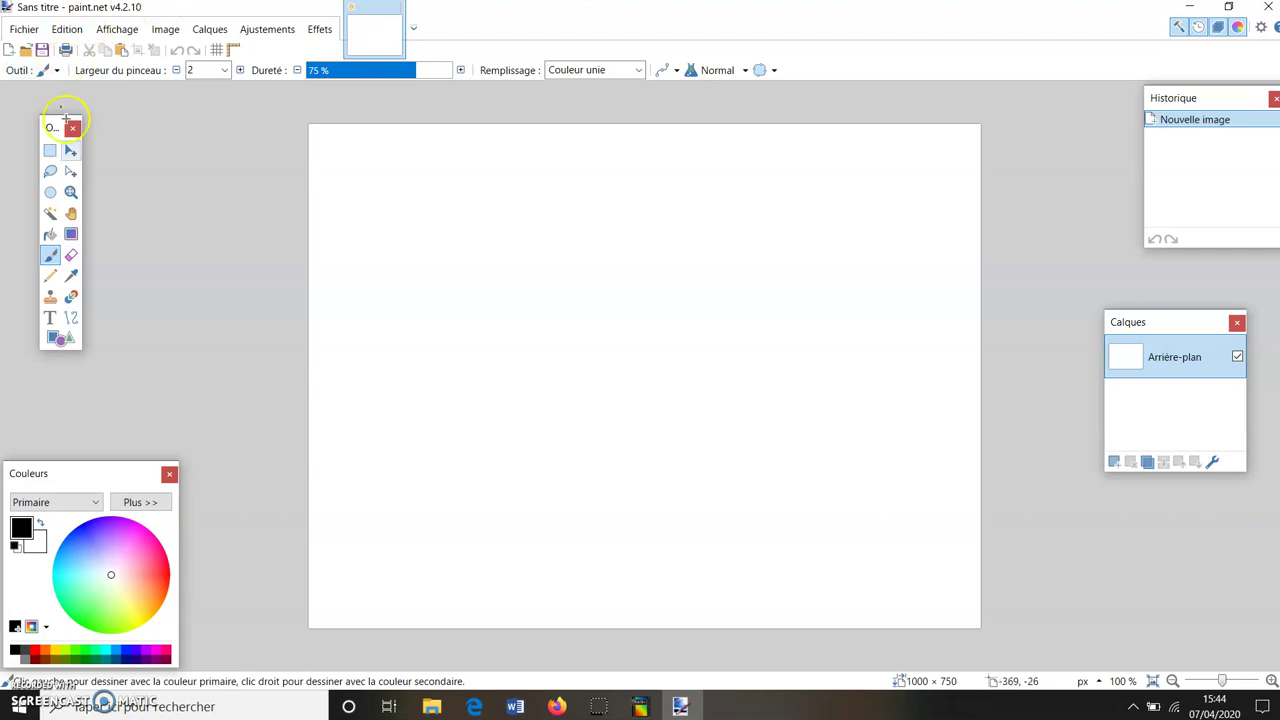
click(24, 29)
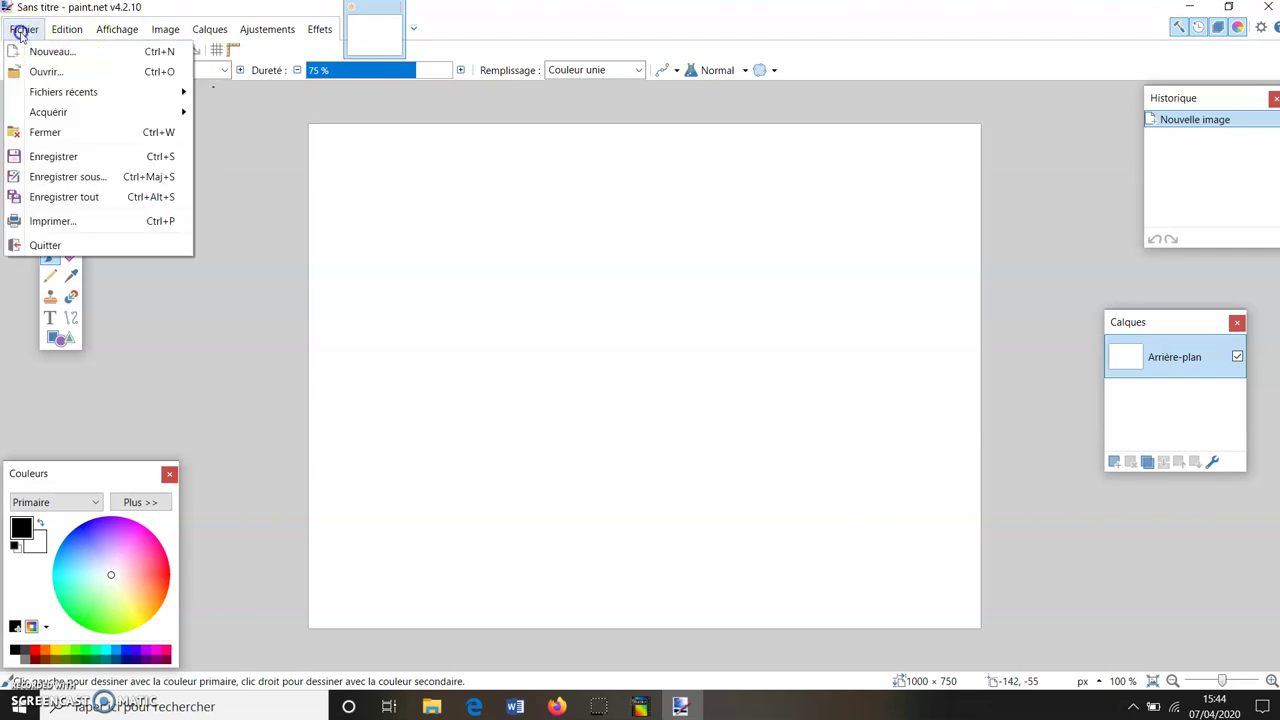
click(28, 76)
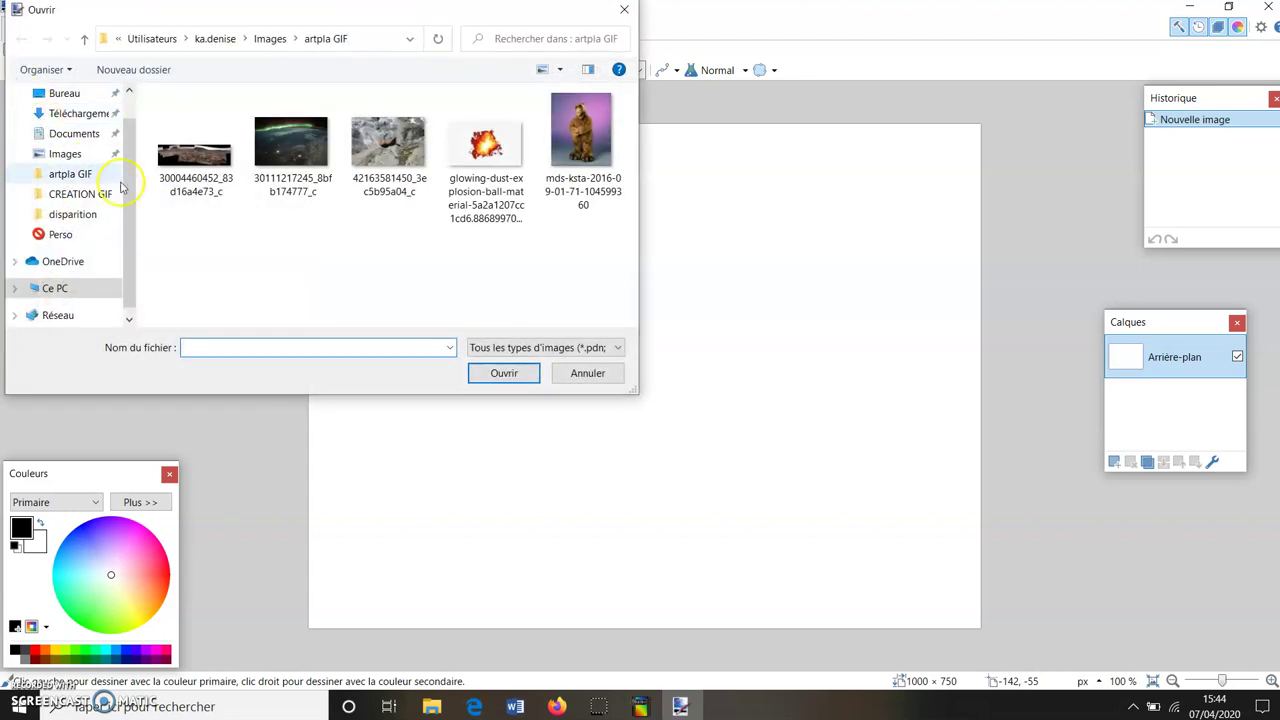
click(388, 143)
click(498, 375)
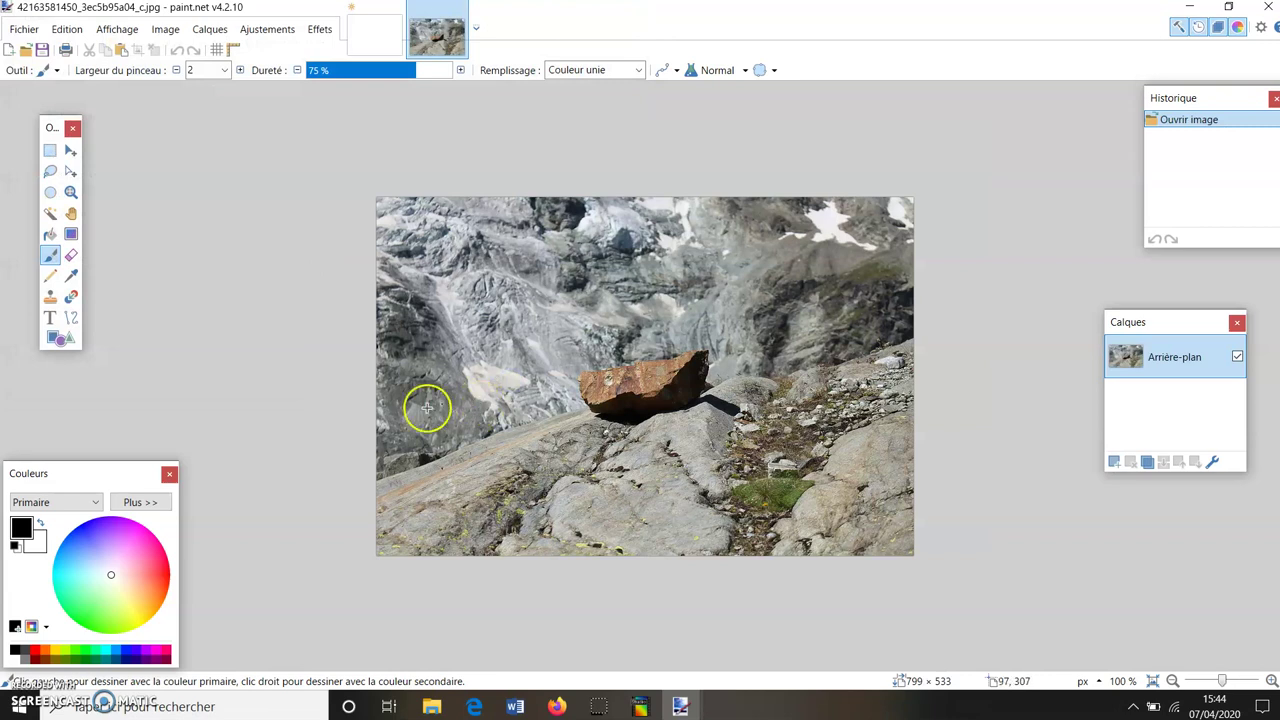
Minimize paint.net and launch GIMP 2.10.18 from the desktop
click(1195, 8)
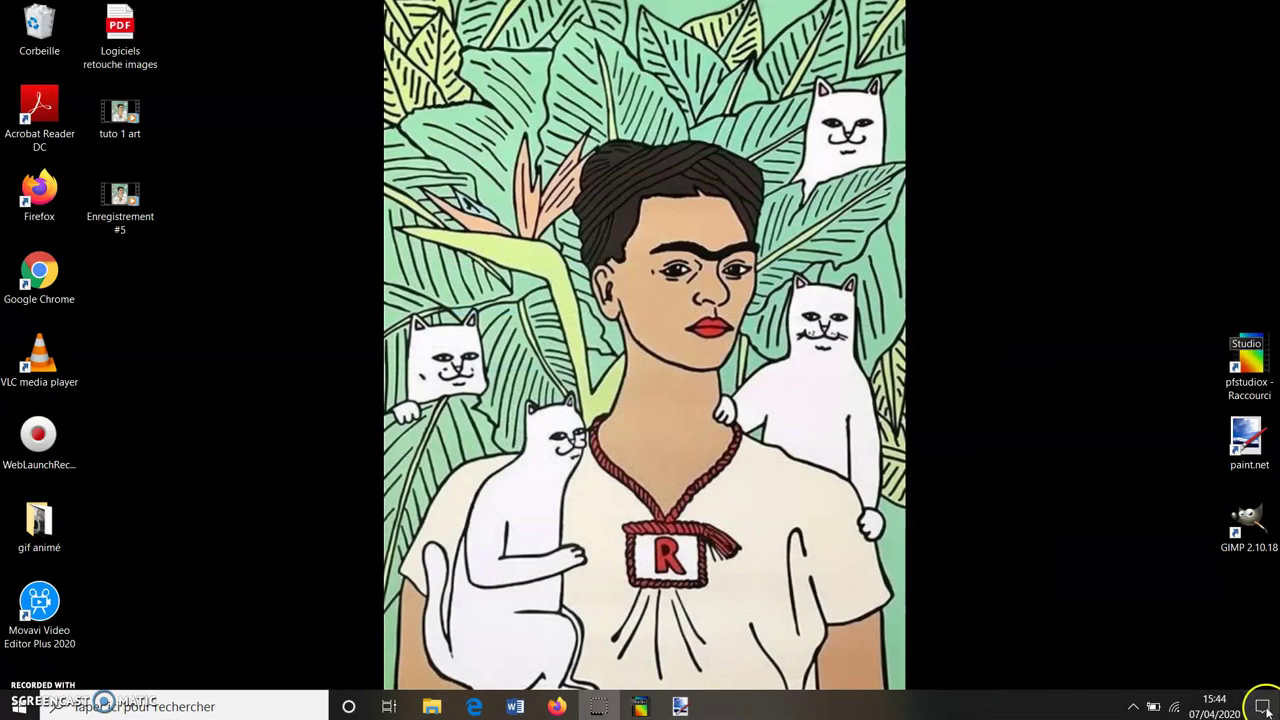
click(1245, 520)
double_click(1252, 516)
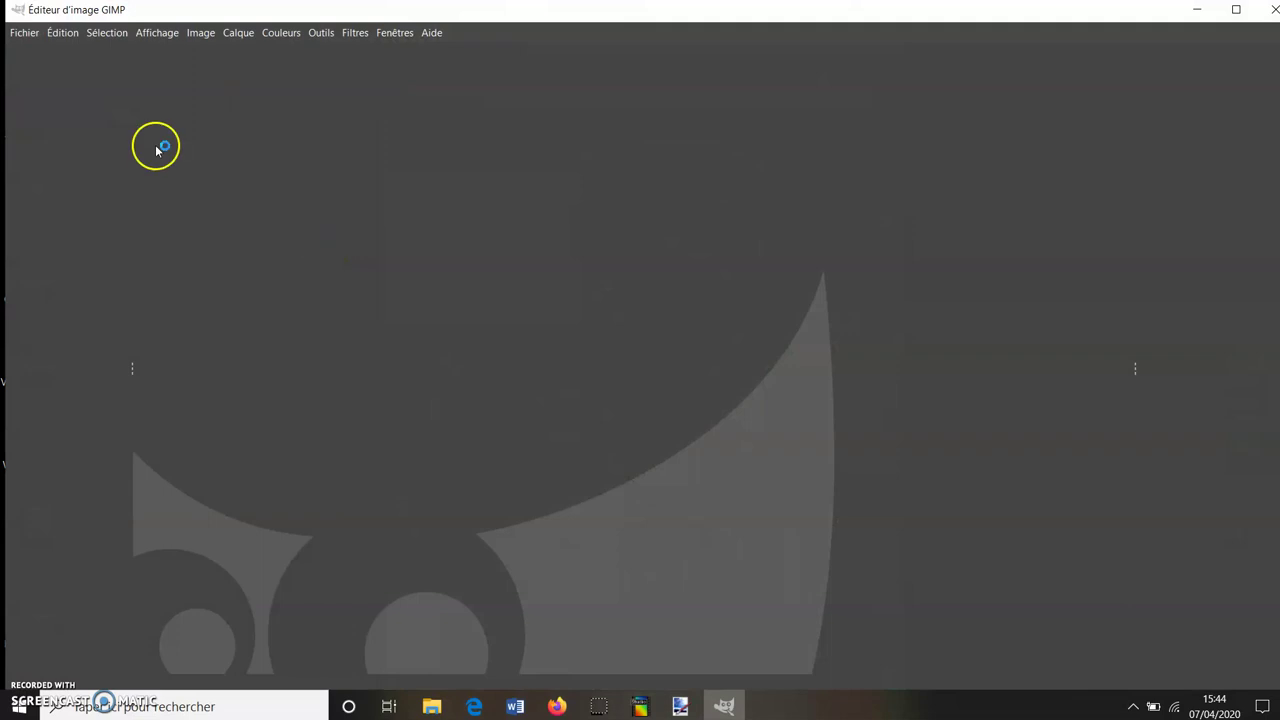
click(25, 34)
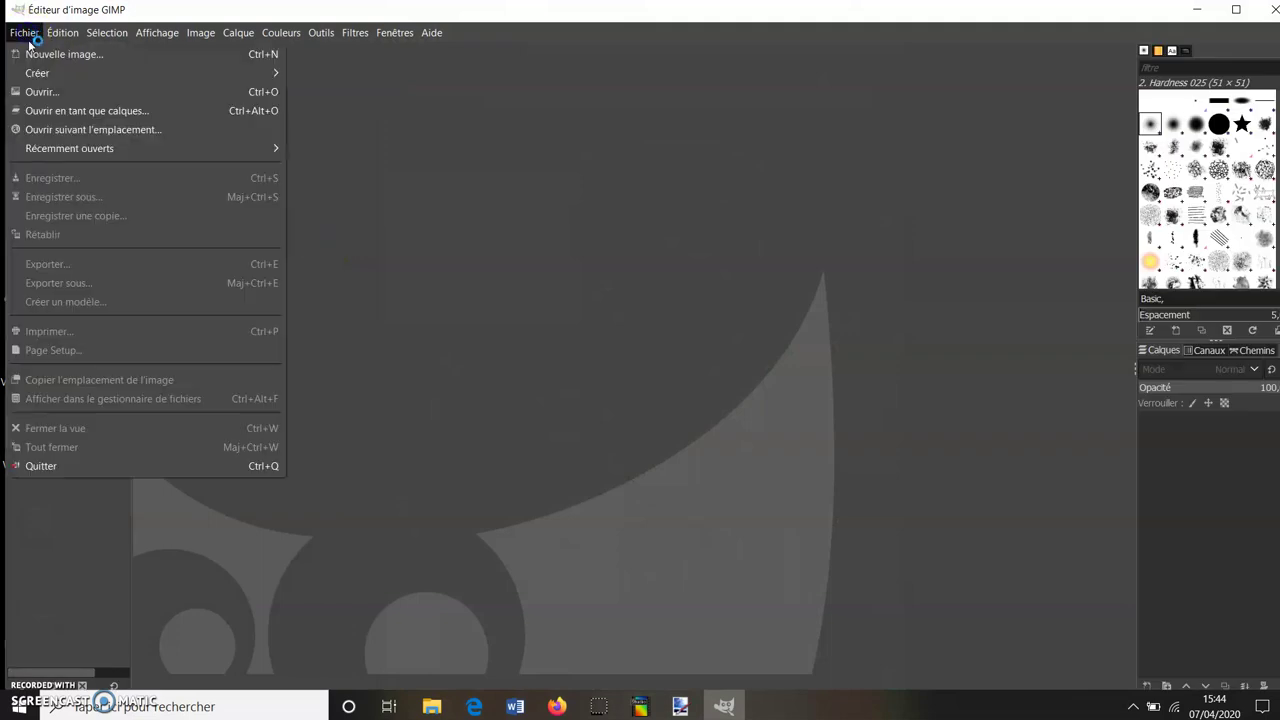
click(45, 92)
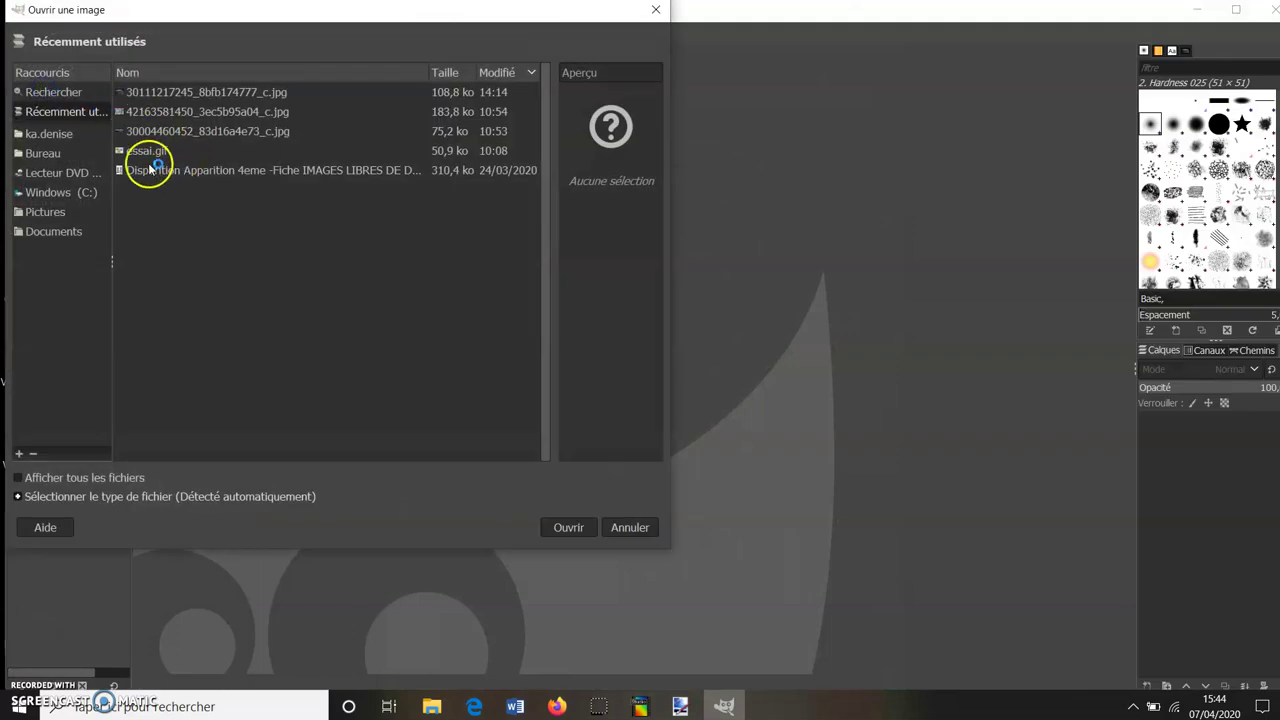
click(58, 133)
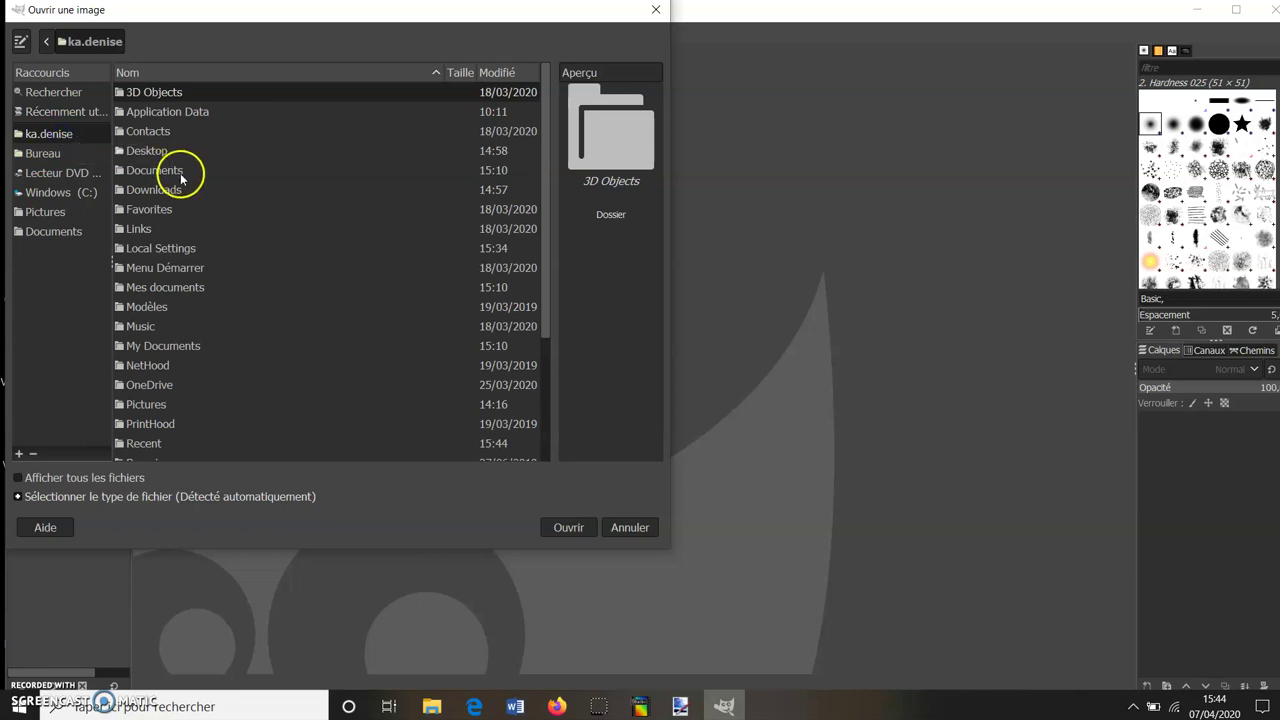
scroll(175, 210, down, 3)
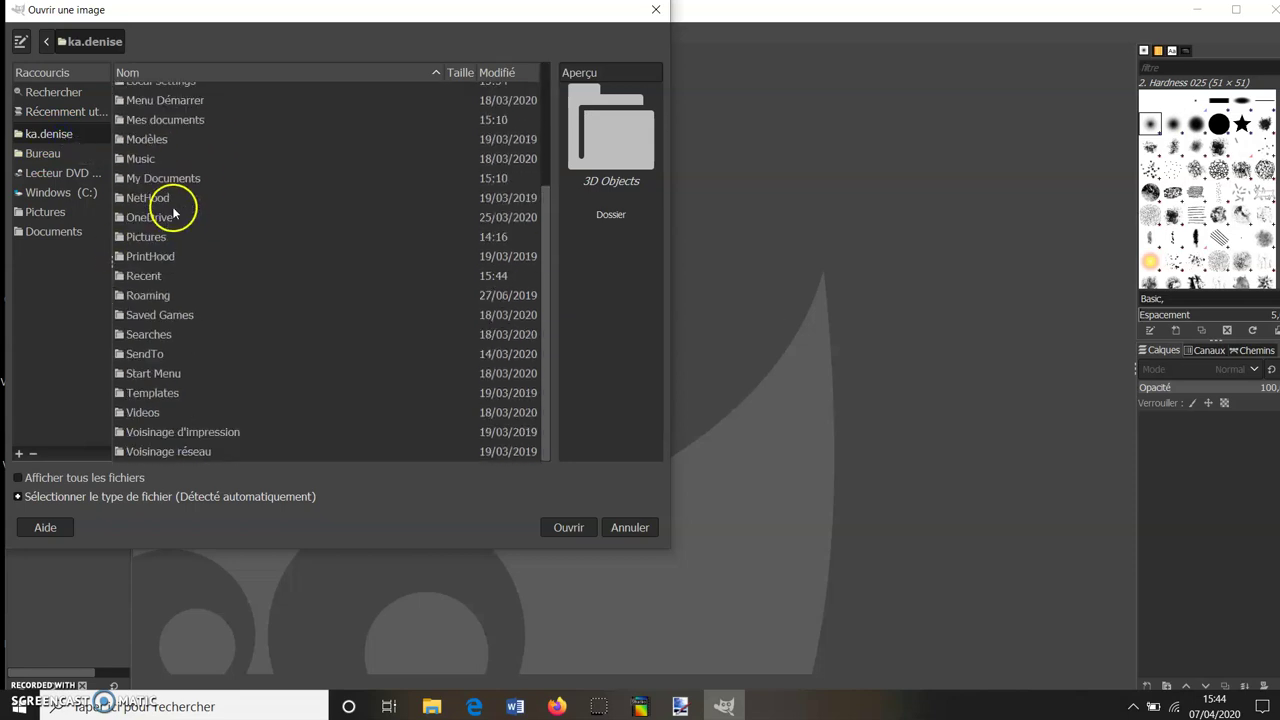
scroll(180, 220, up, 3)
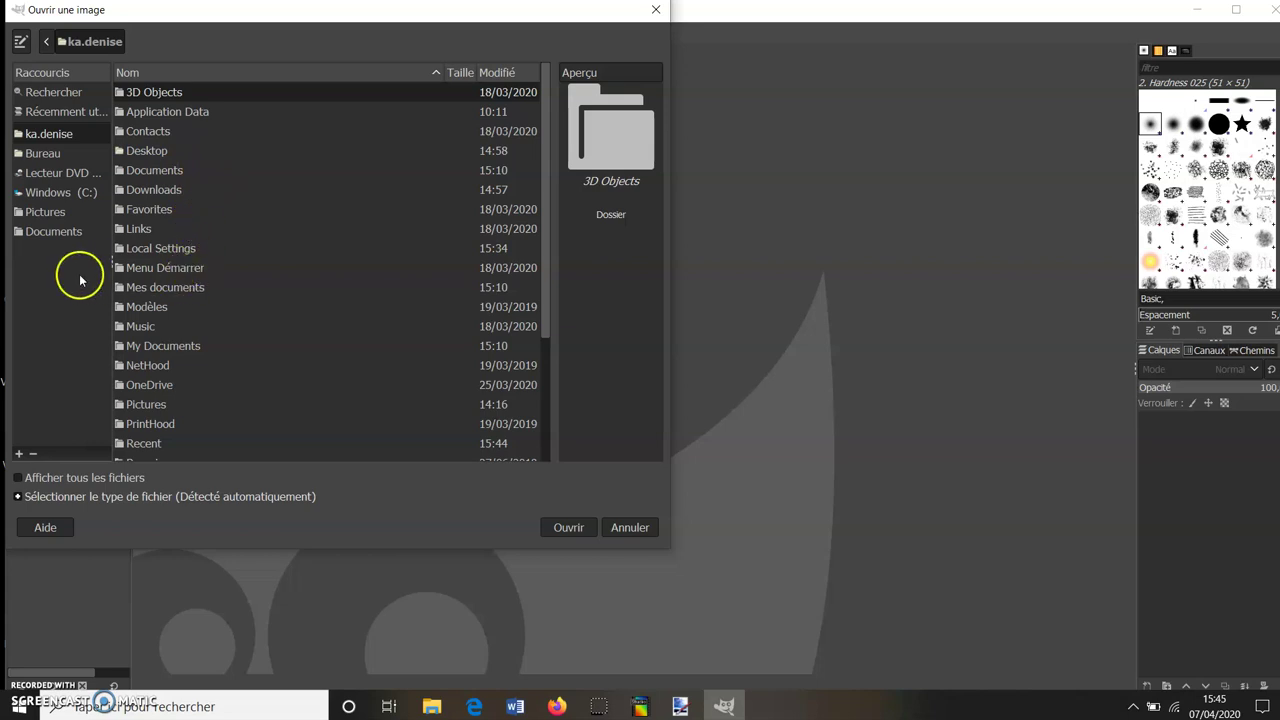
click(37, 213)
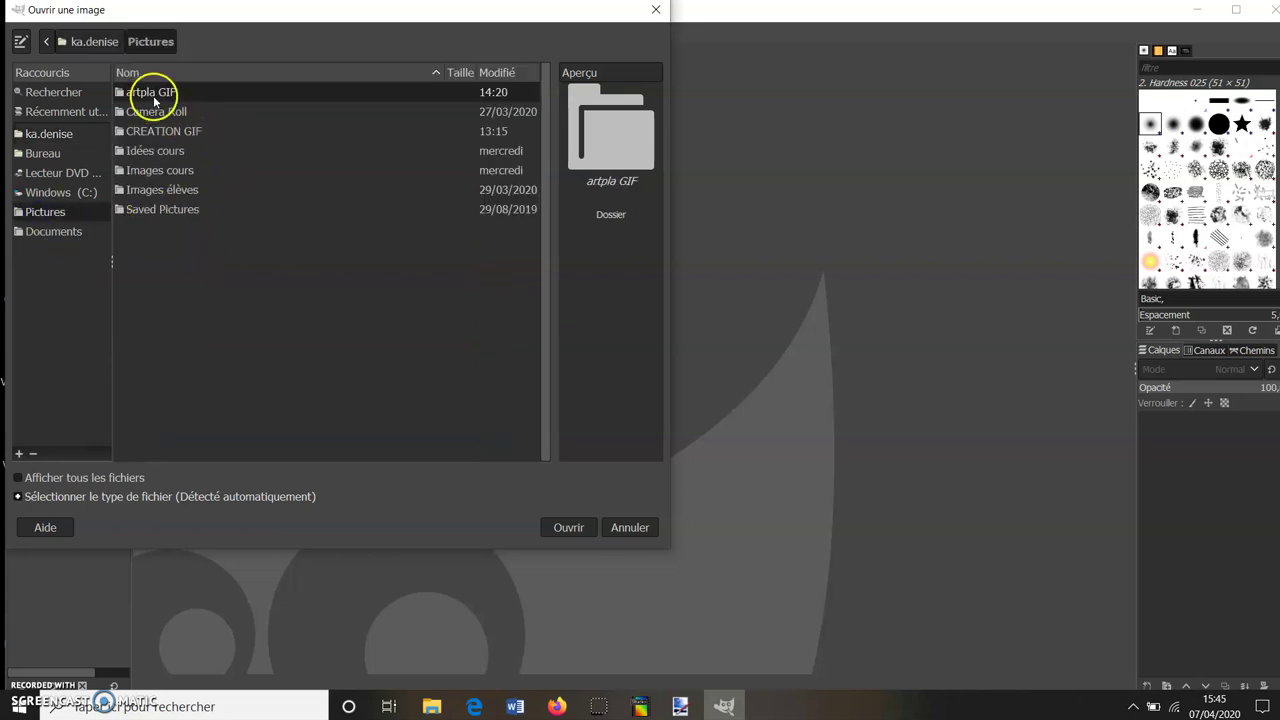
double_click(152, 93)
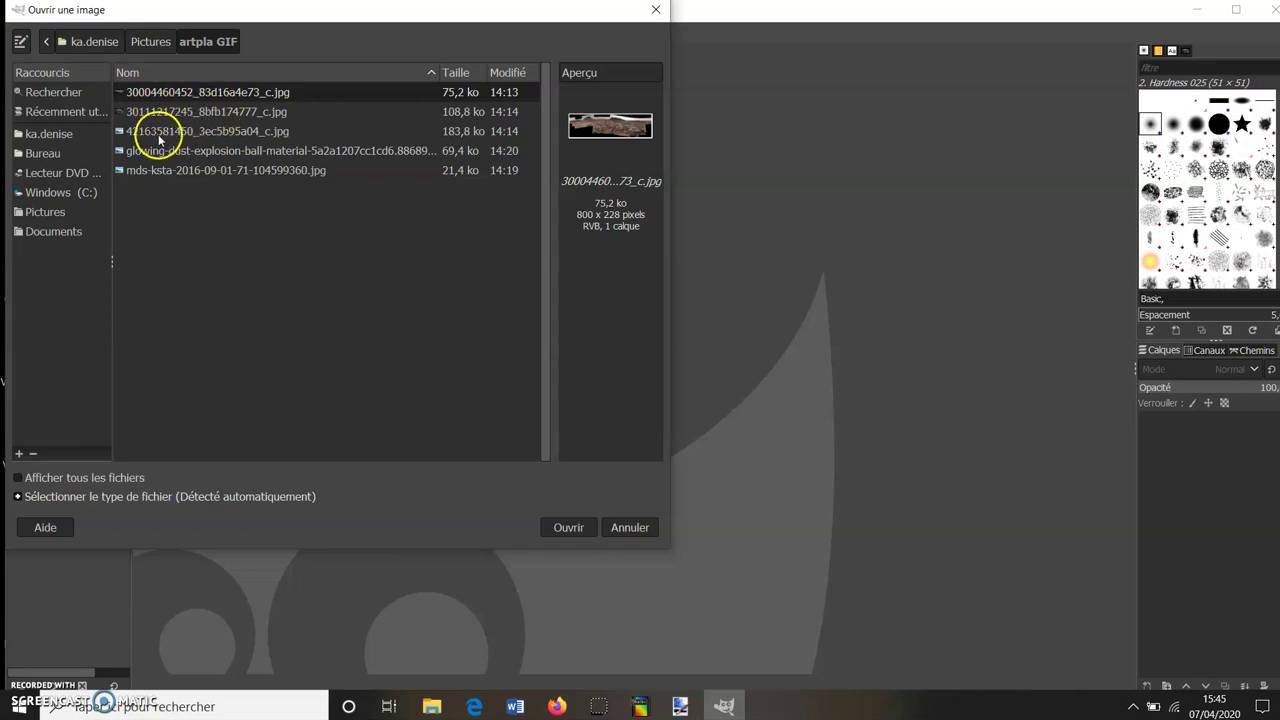
click(157, 132)
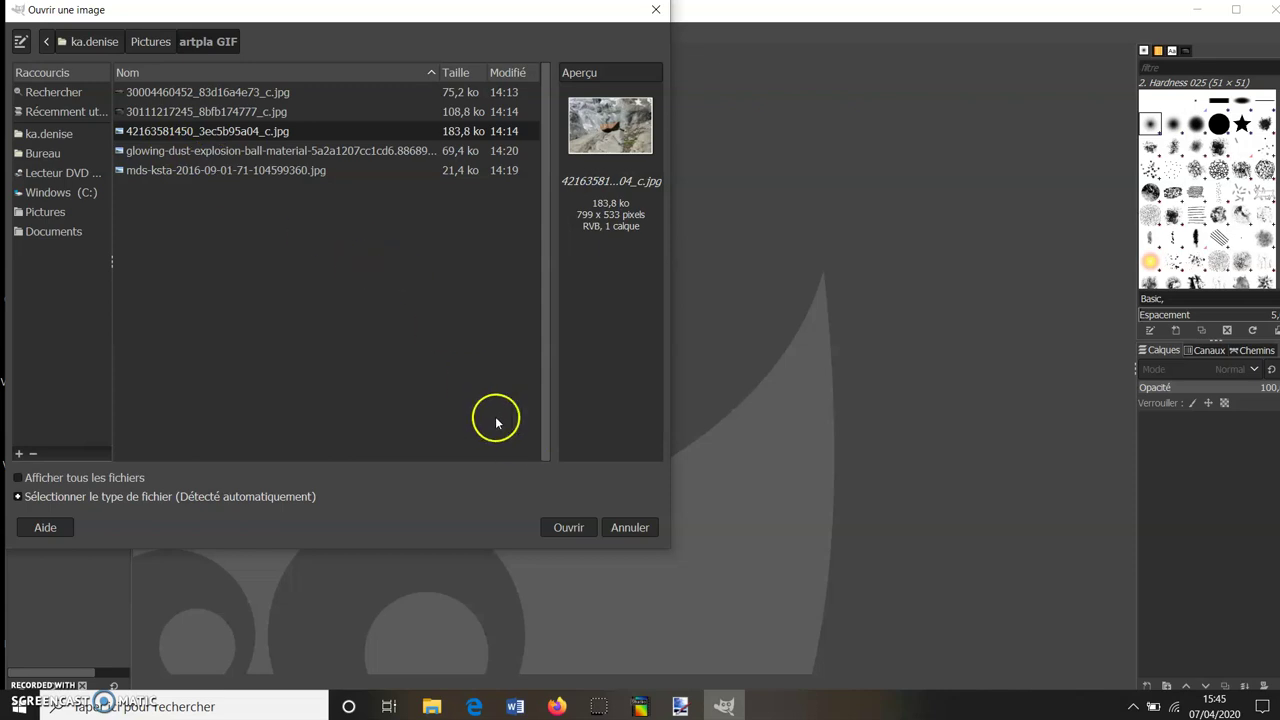
click(566, 528)
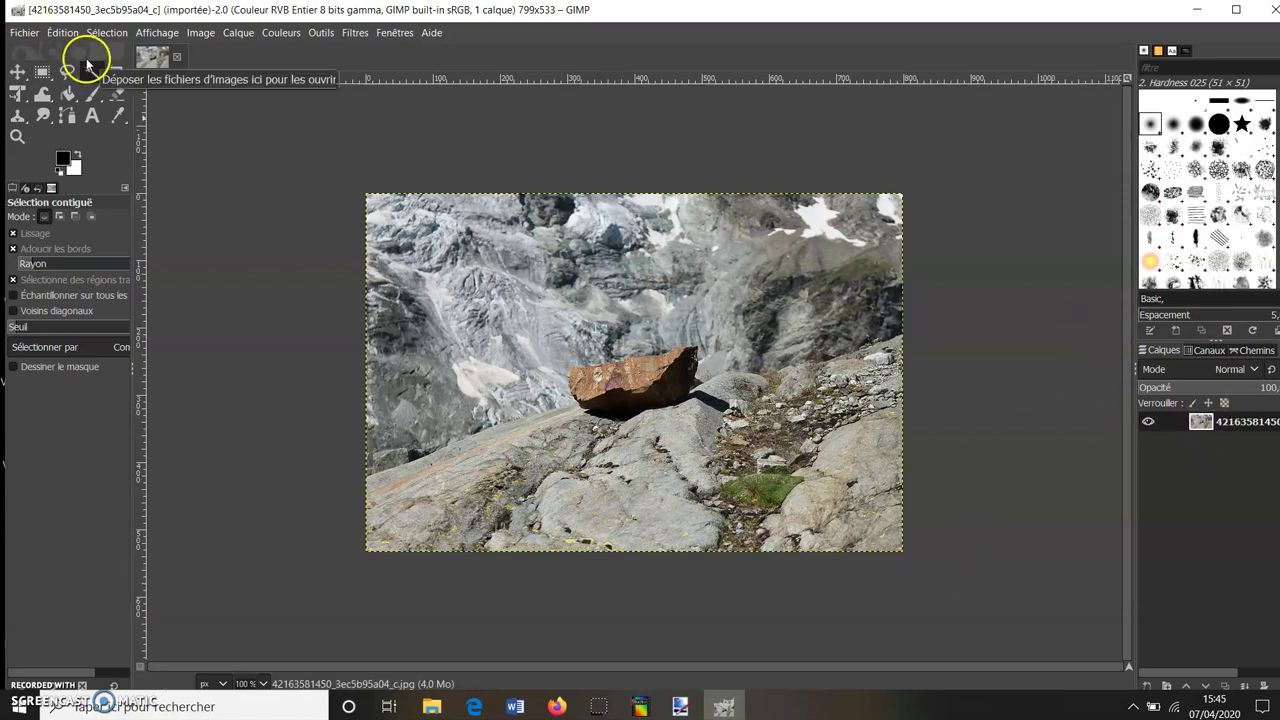
Switch to Pixlr in Firefox, return to its editor selection page to review Pixlr X and Pixlr E, and launch Pixlr E
click(1203, 9)
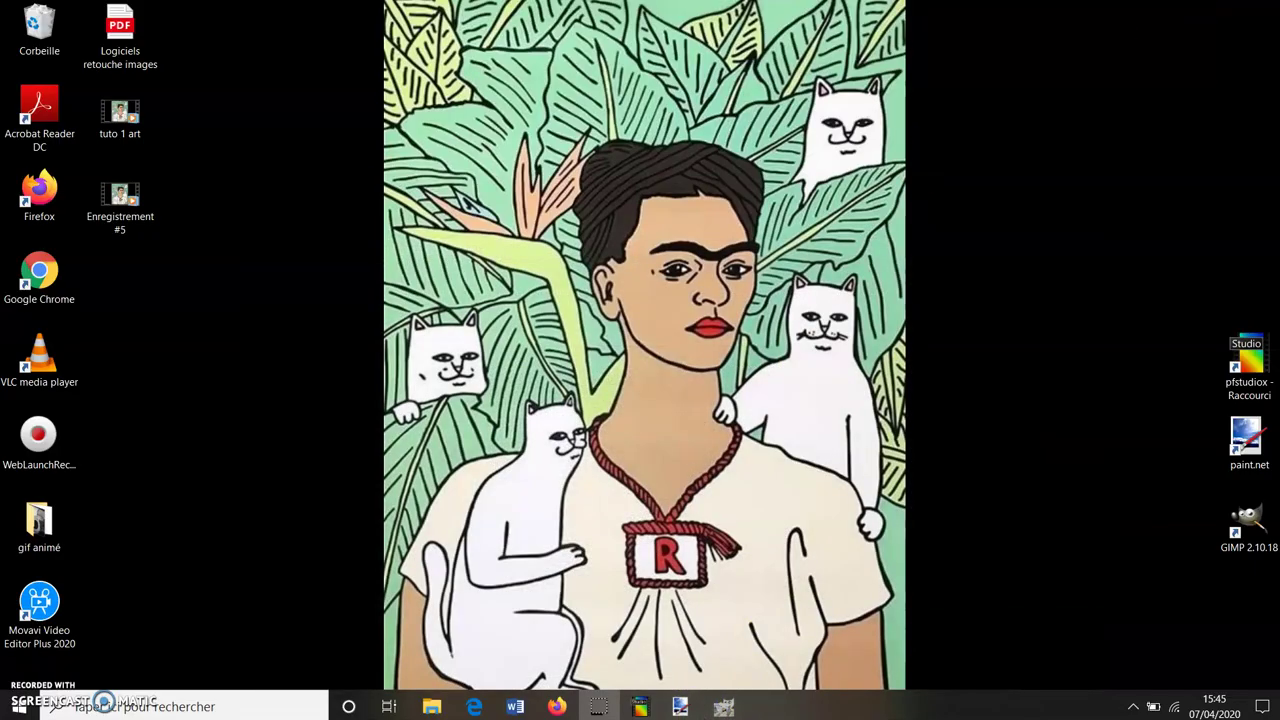
click(557, 707)
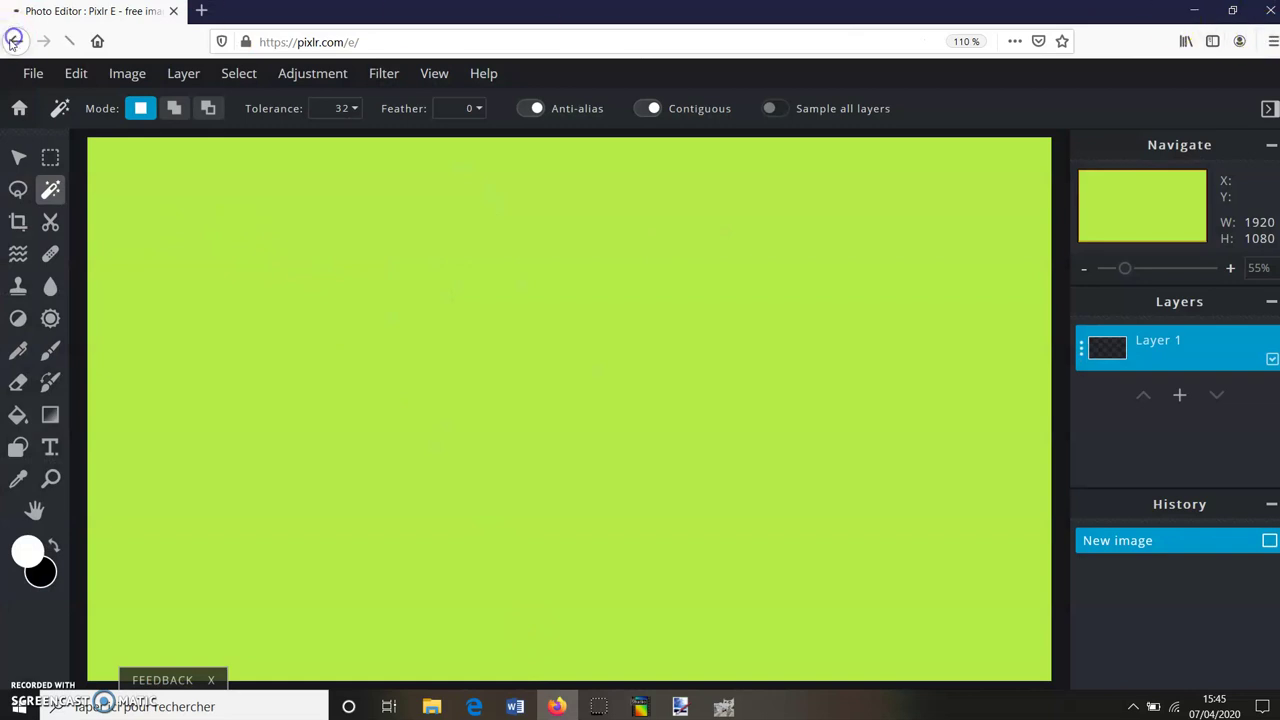
scroll(326, 248, down, 3)
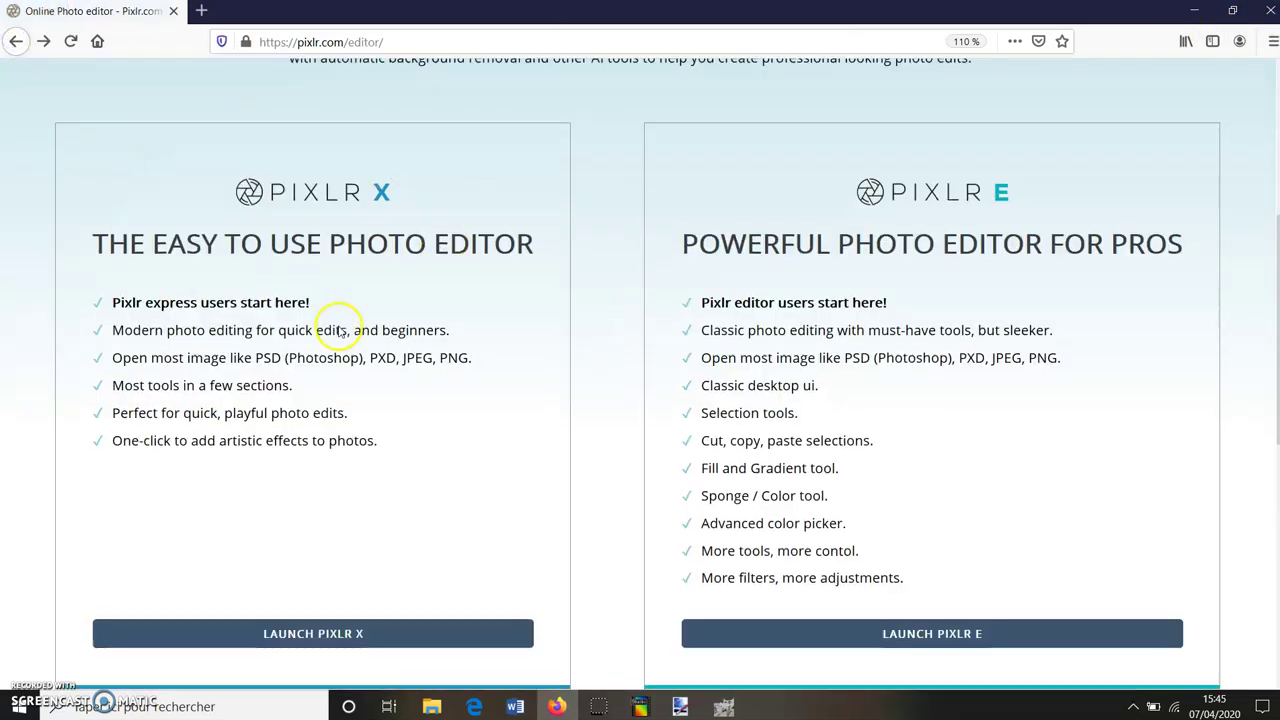
scroll(337, 323, up, 3)
scroll(337, 333, up, 3)
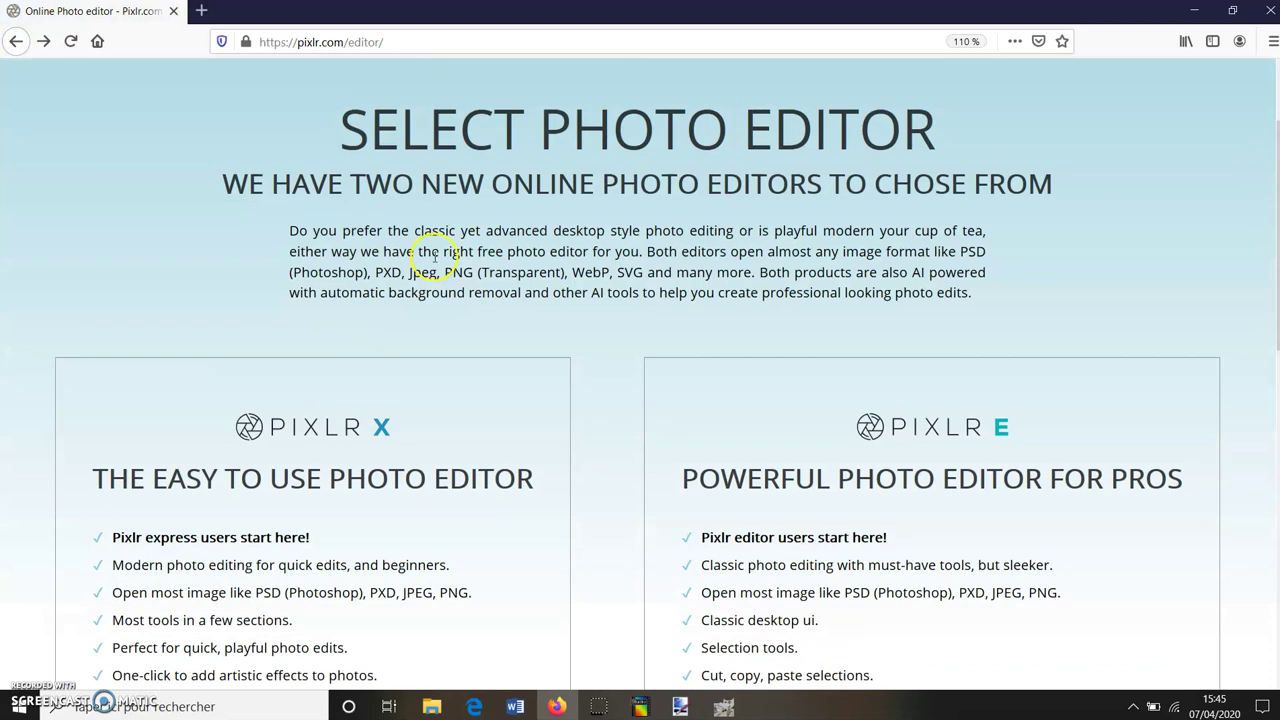
scroll(1003, 443, down, 3)
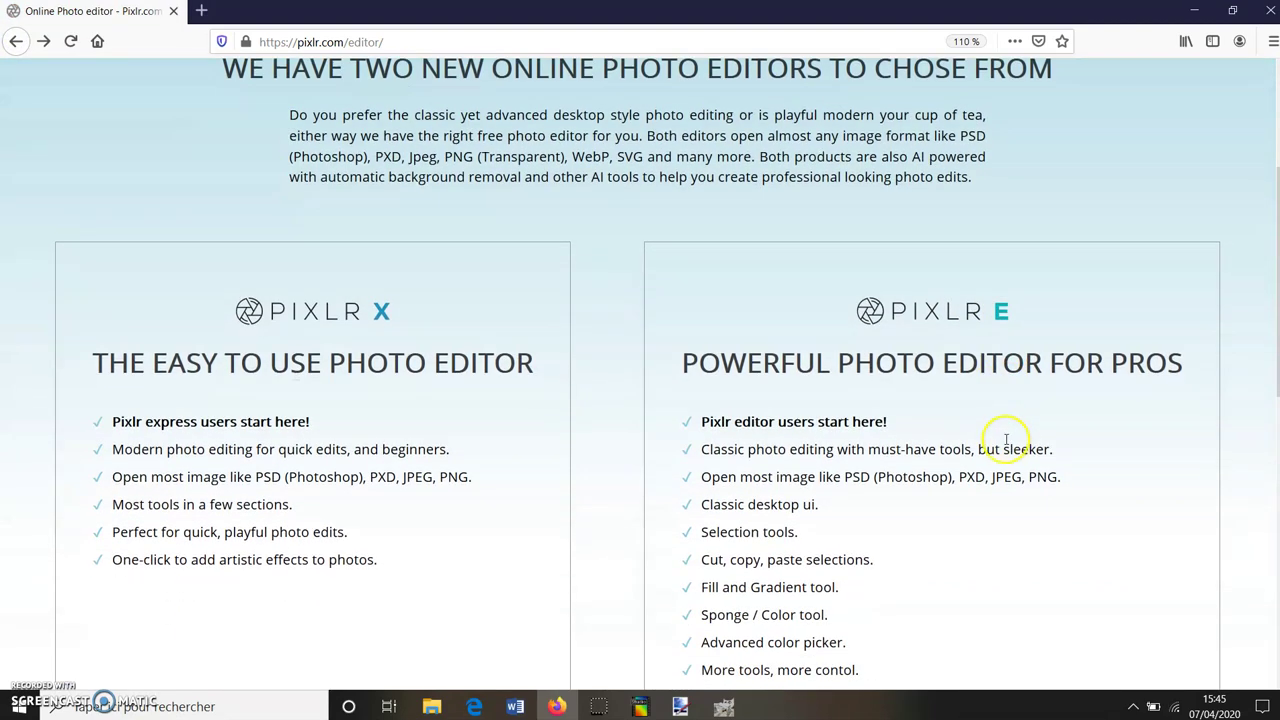
click(914, 532)
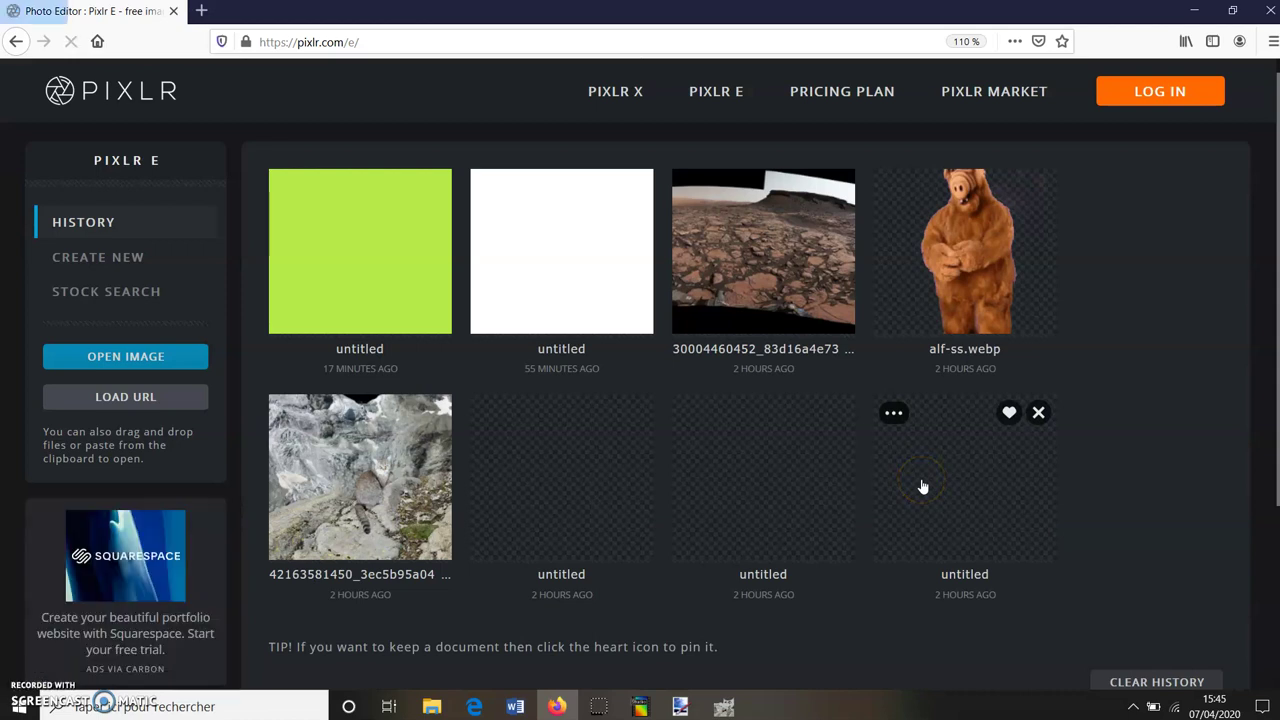
Look over Pixlr E's stock search and history pages, and create a blank Full HD image of 1920x1080
click(86, 290)
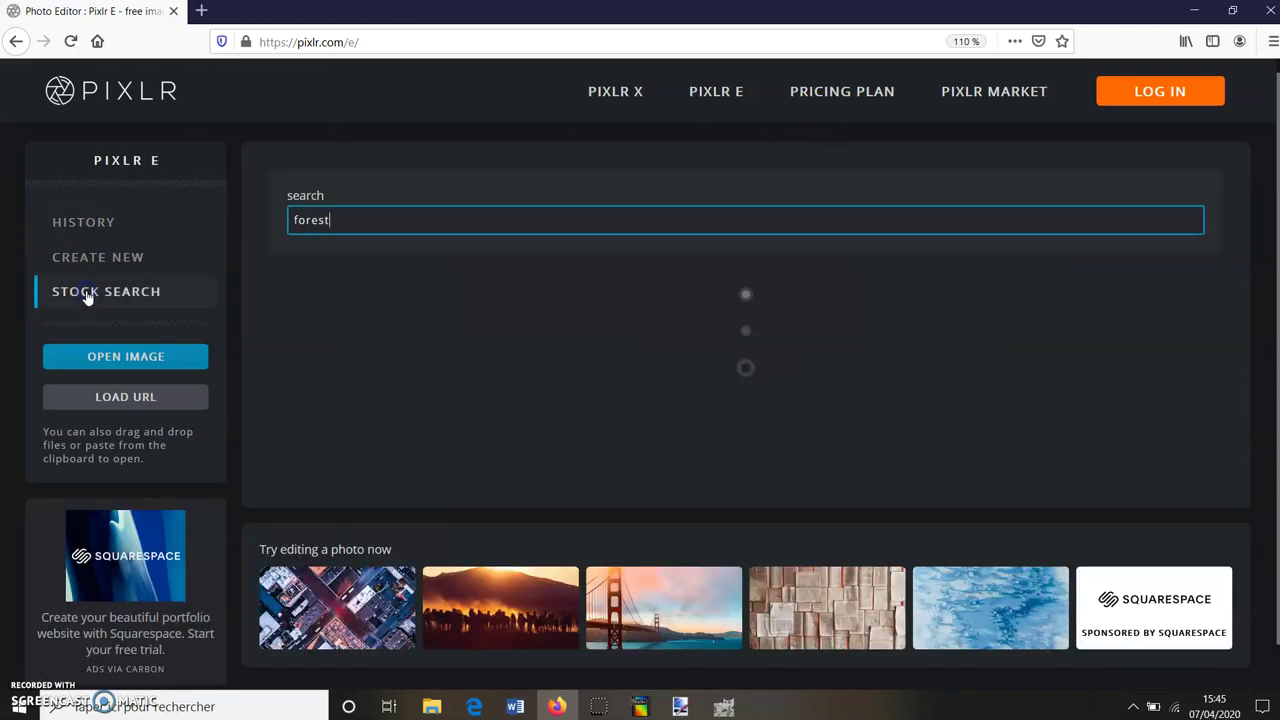
click(88, 256)
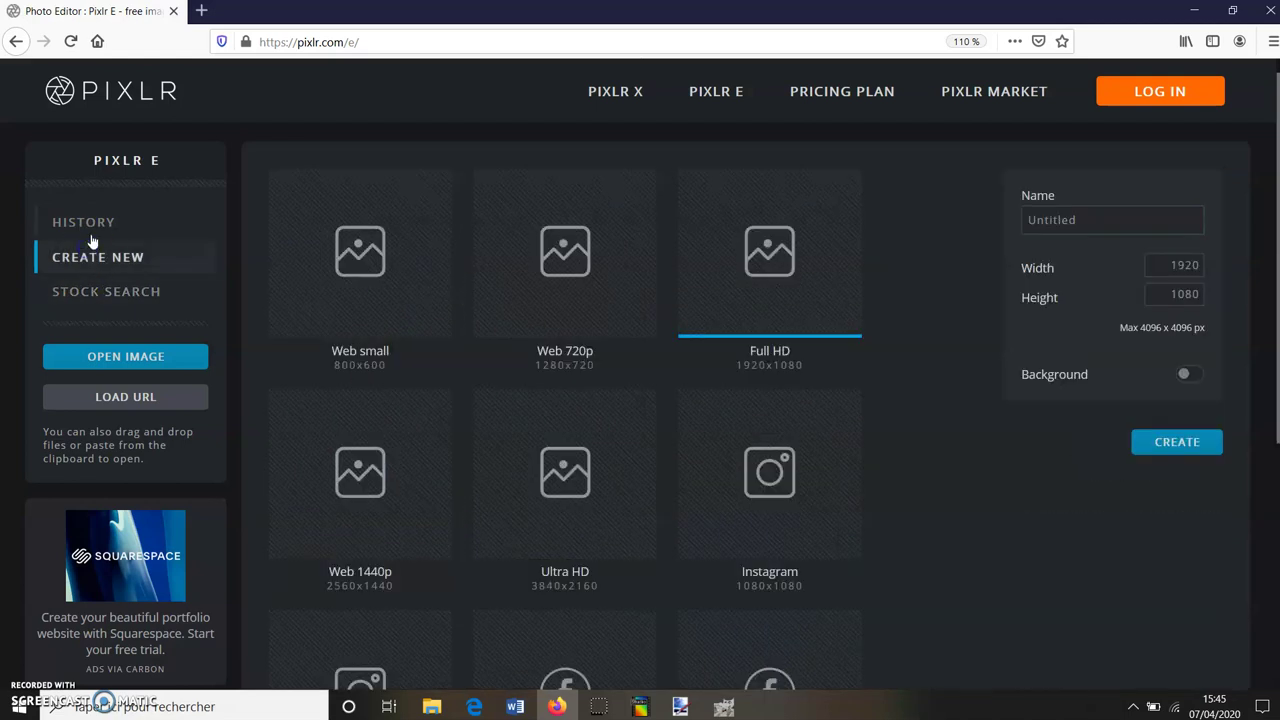
click(96, 228)
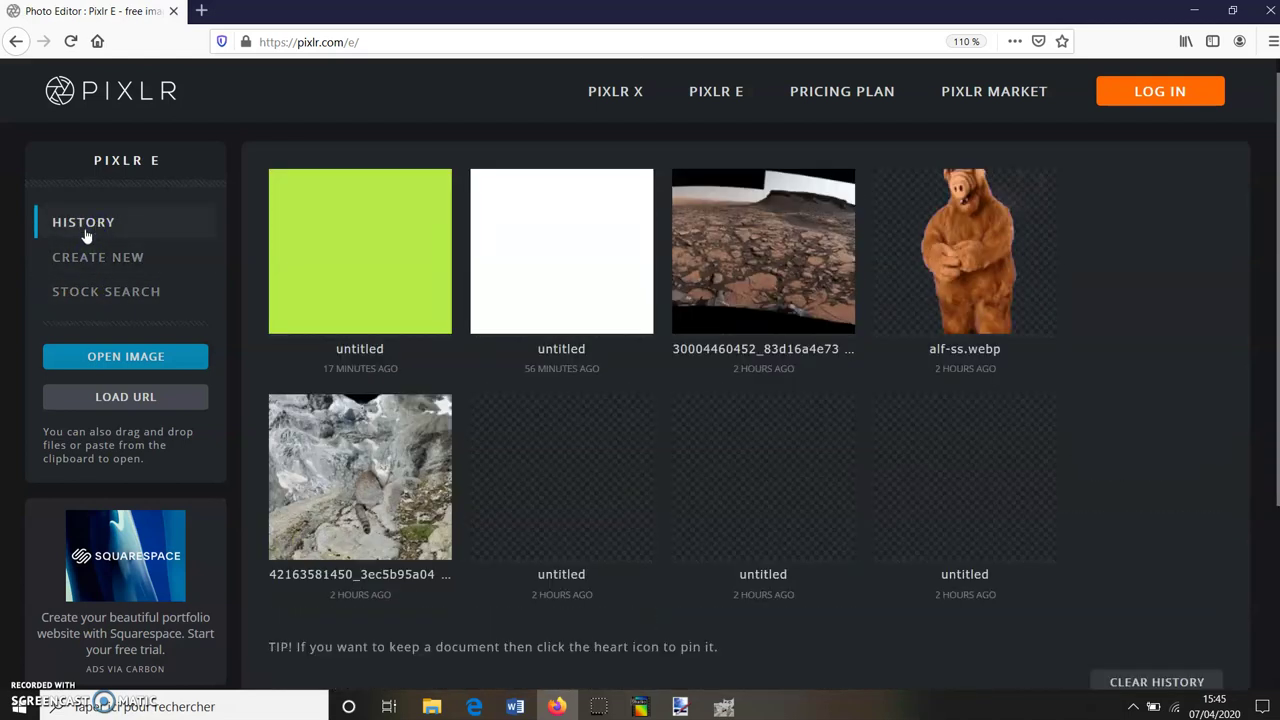
scroll(360, 440, down, 3)
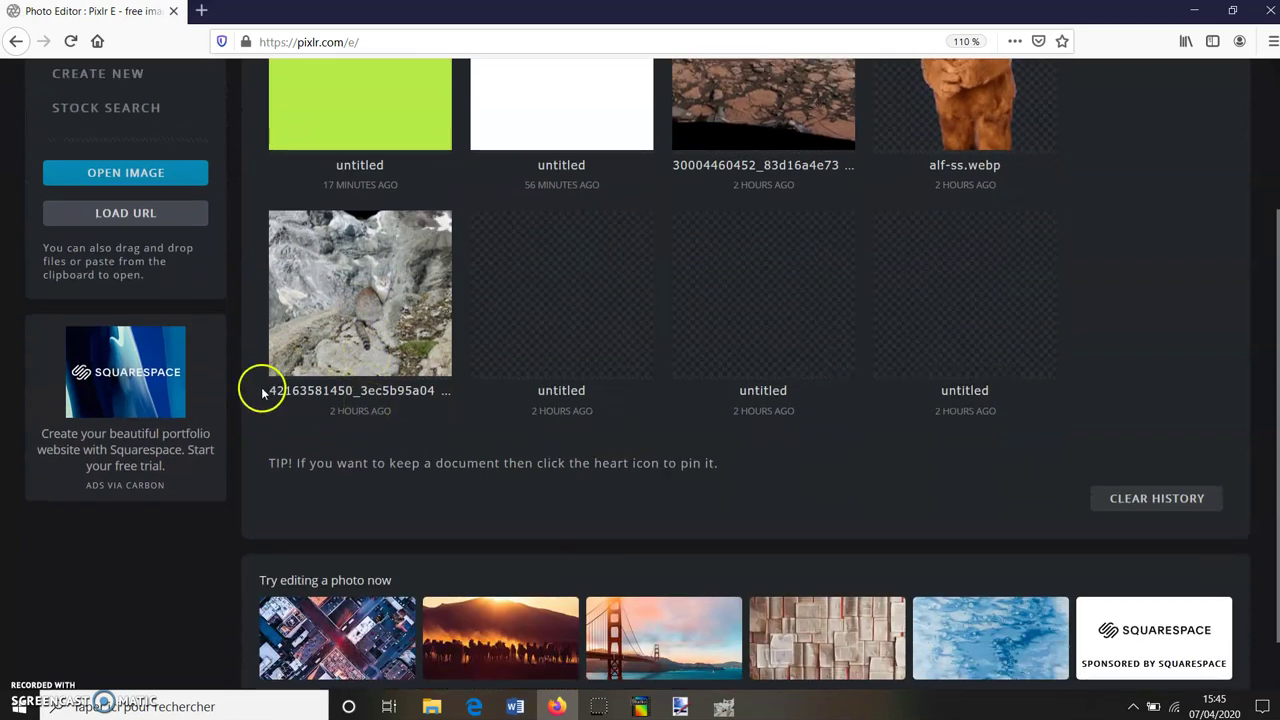
scroll(200, 340, up, 3)
click(88, 257)
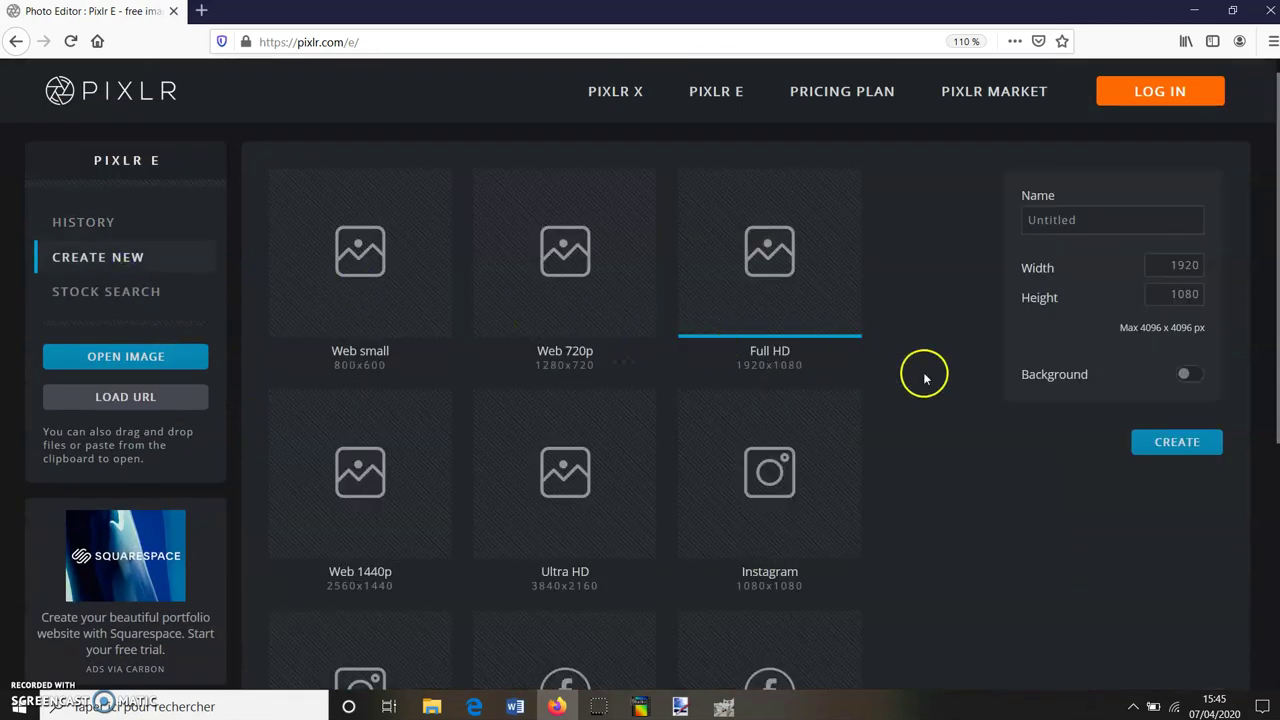
click(1188, 450)
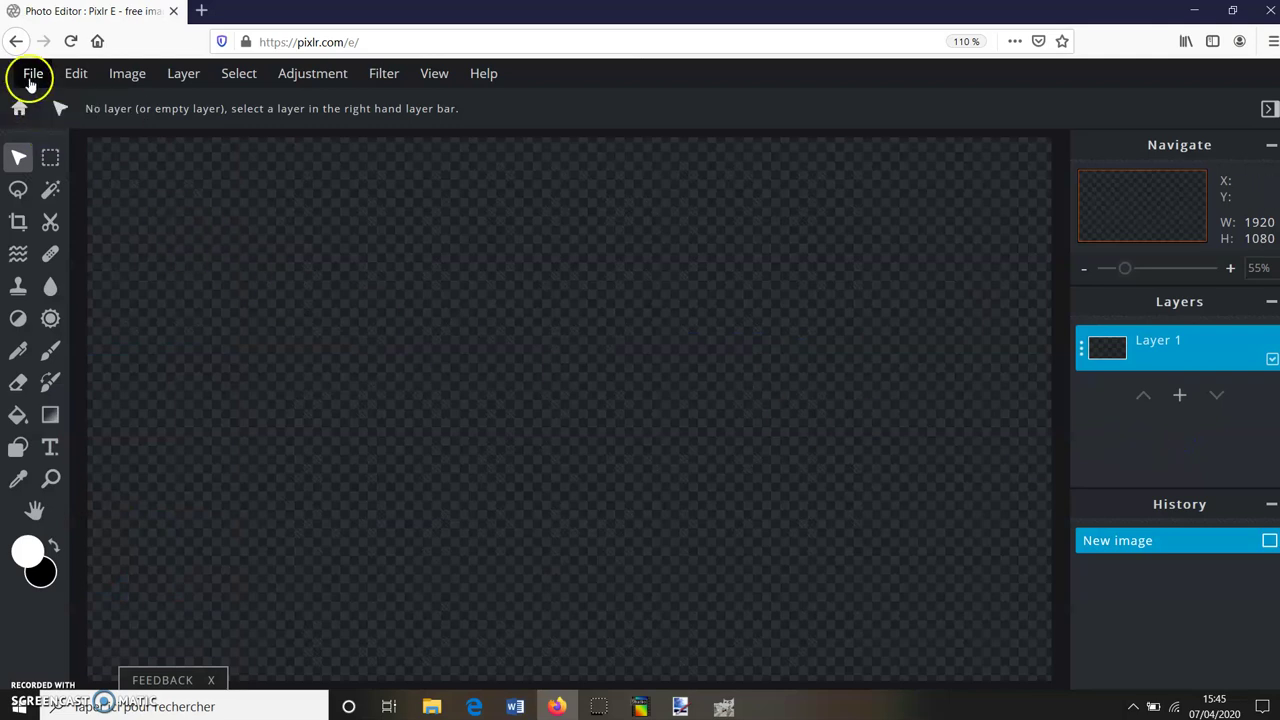
click(31, 76)
click(55, 127)
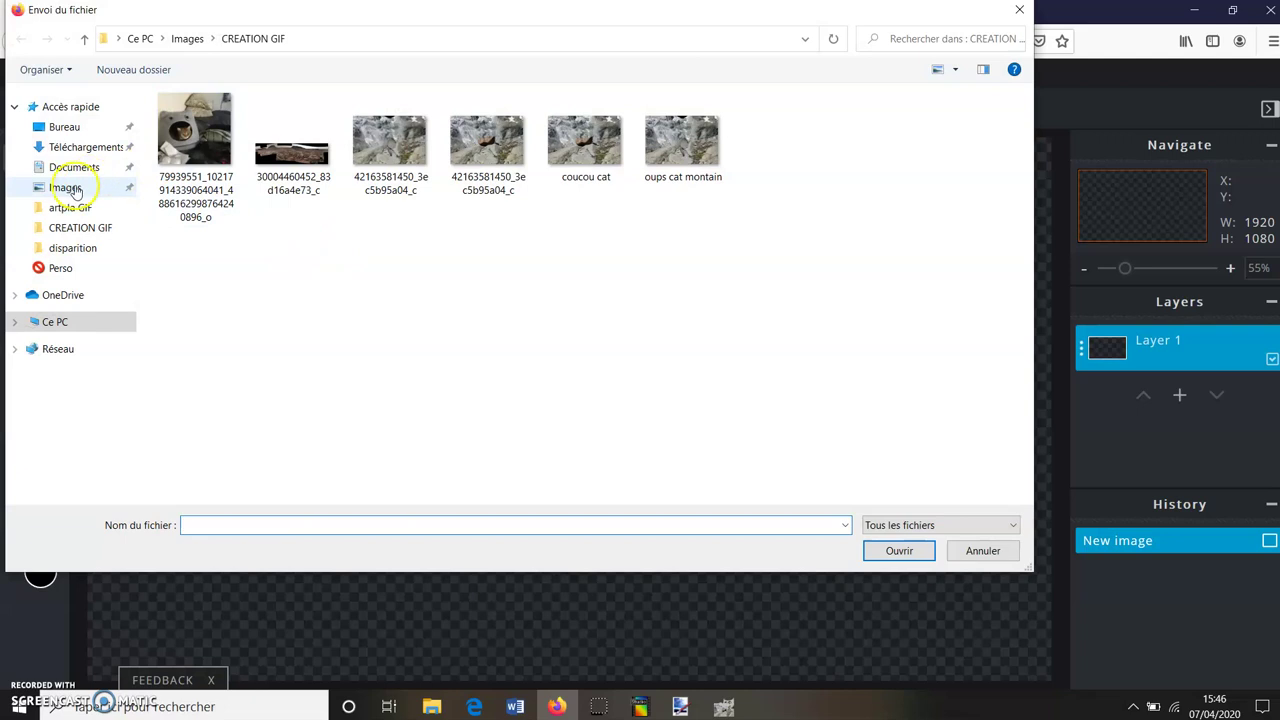
click(70, 208)
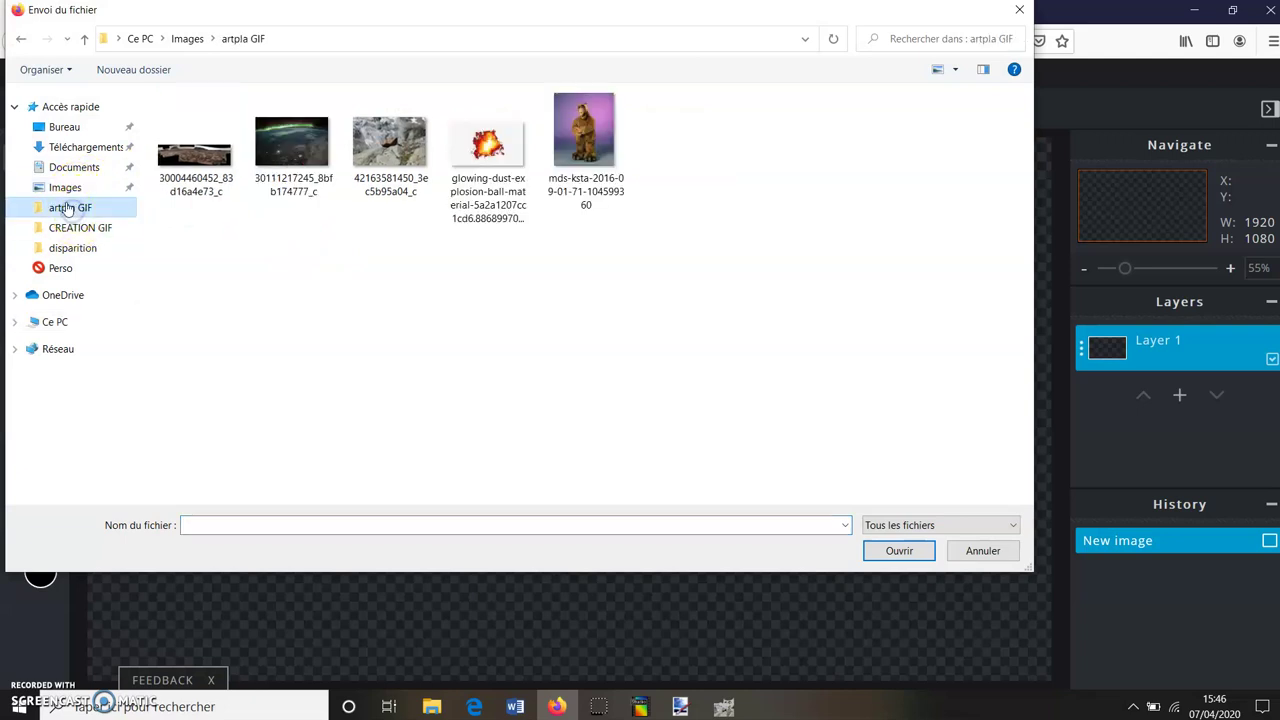
click(390, 142)
click(899, 551)
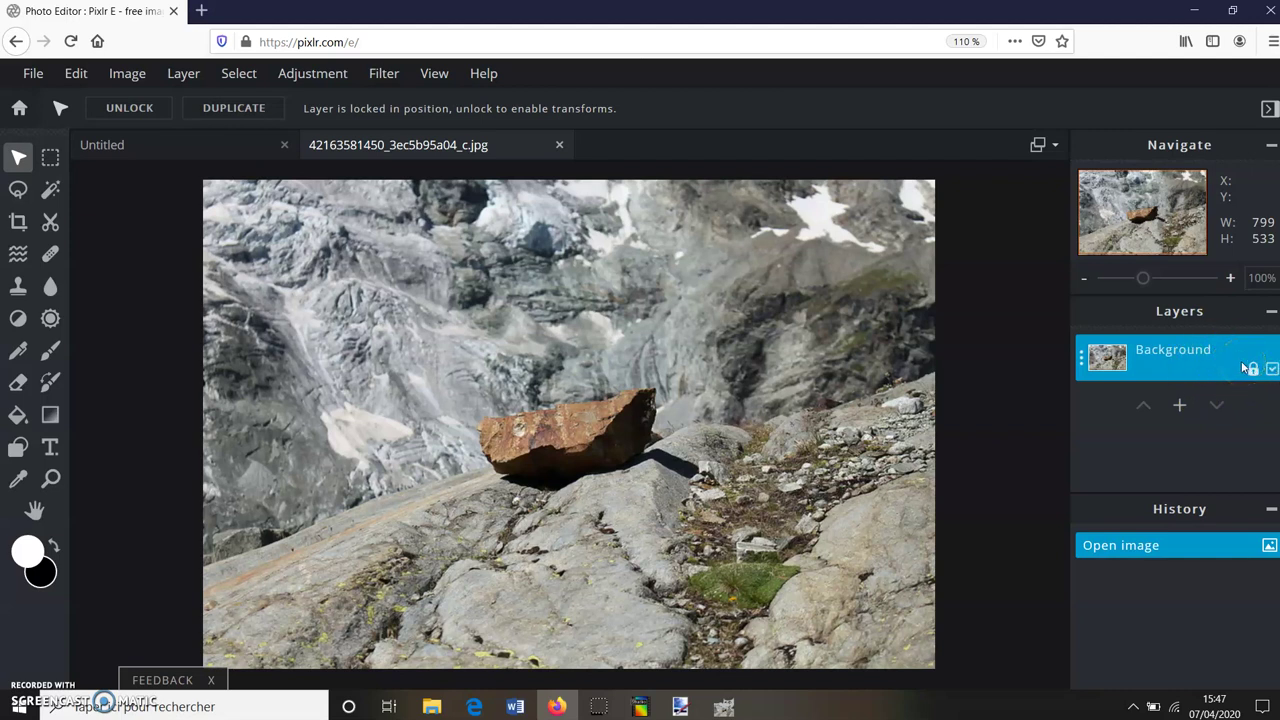
Add an empty layer above the photo, select the Background layer, and make the new layer active again
click(1180, 407)
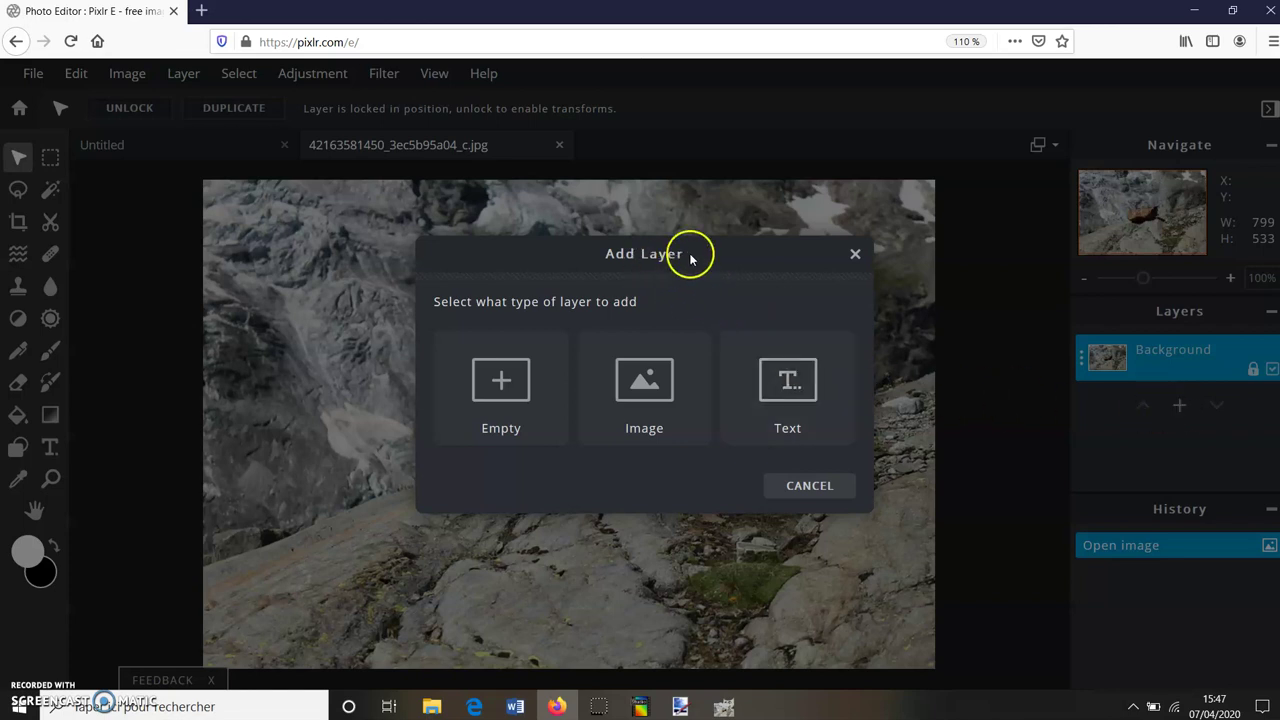
click(512, 384)
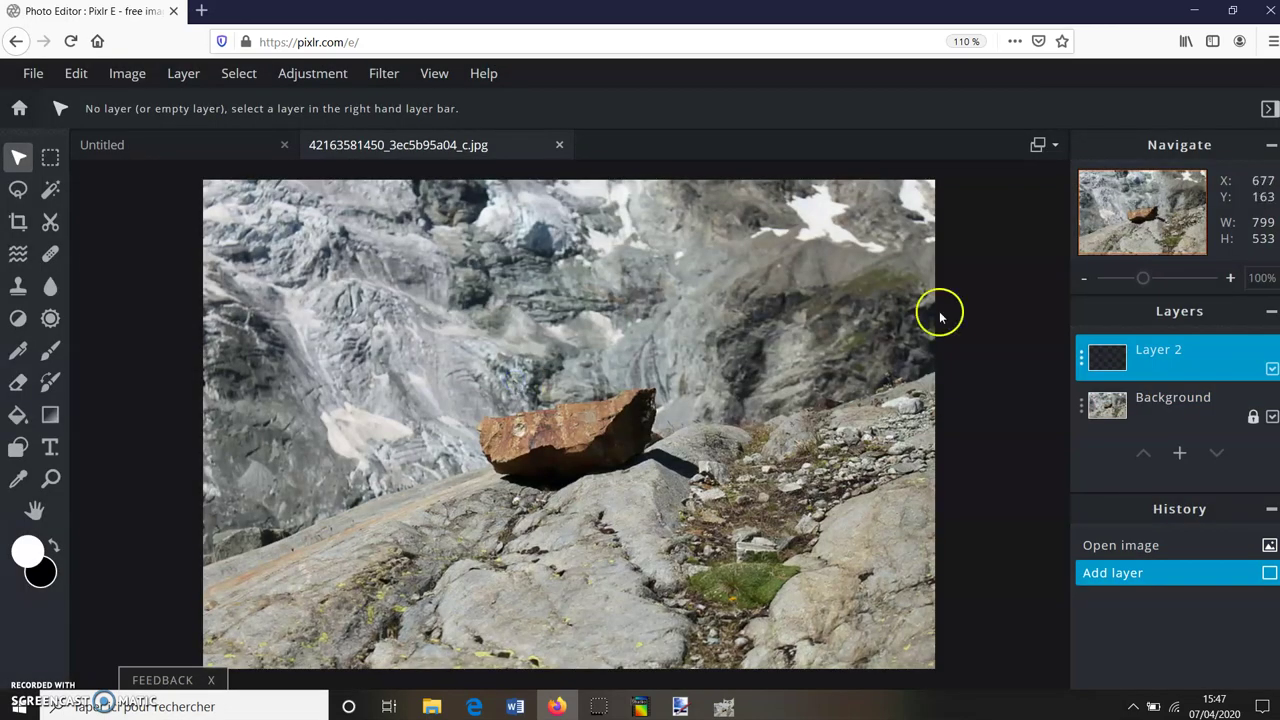
click(1160, 397)
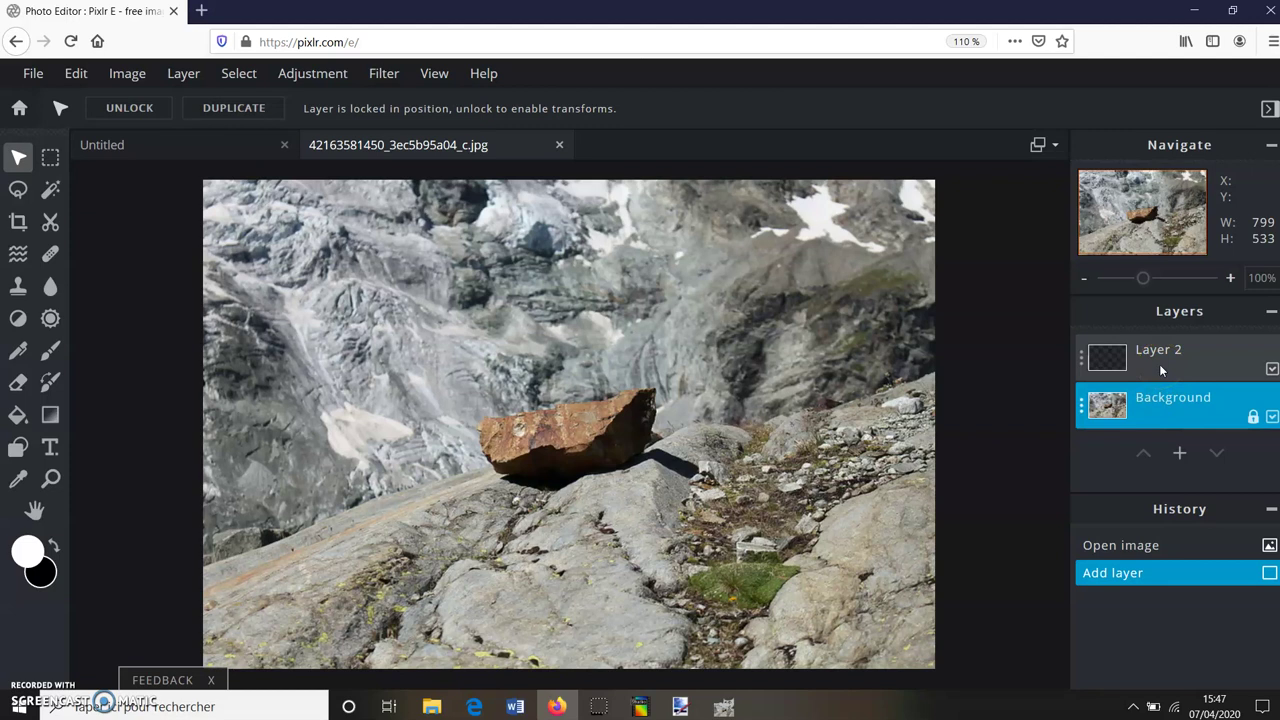
click(1160, 370)
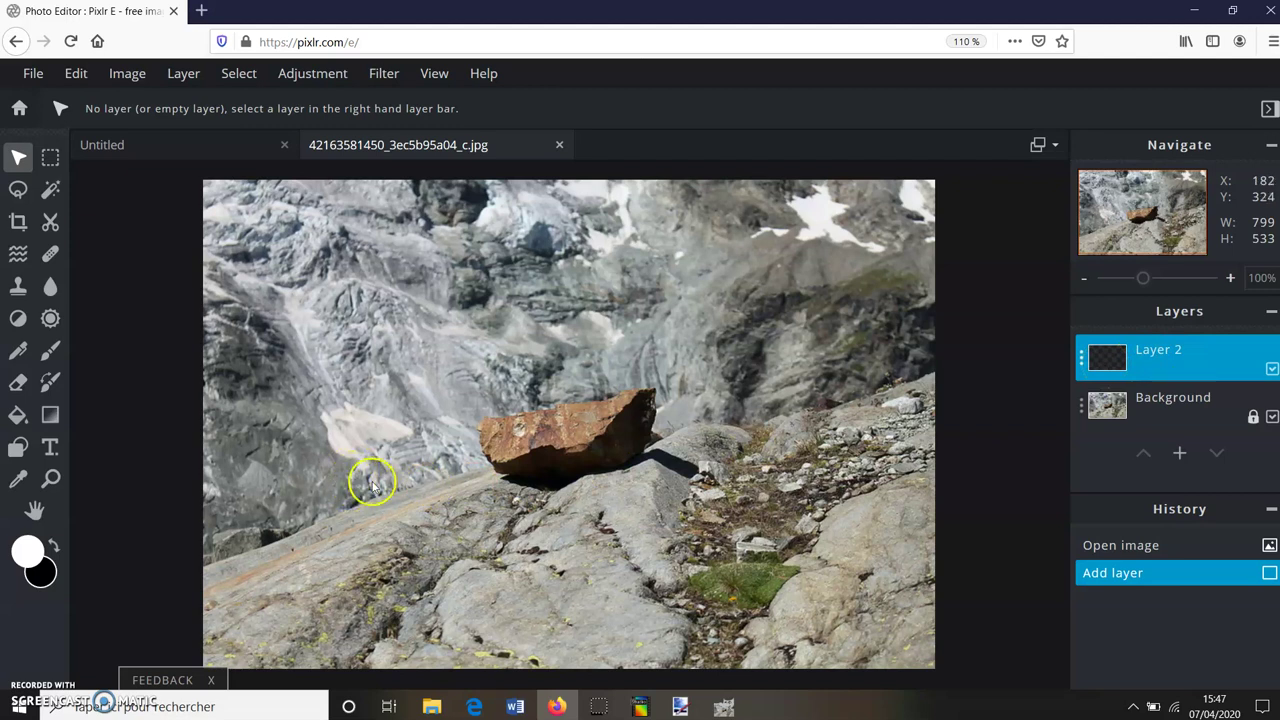
Paint a red (#E91919) round spot on Layer 2 with the size 40 brush, just above the orange rock
click(52, 361)
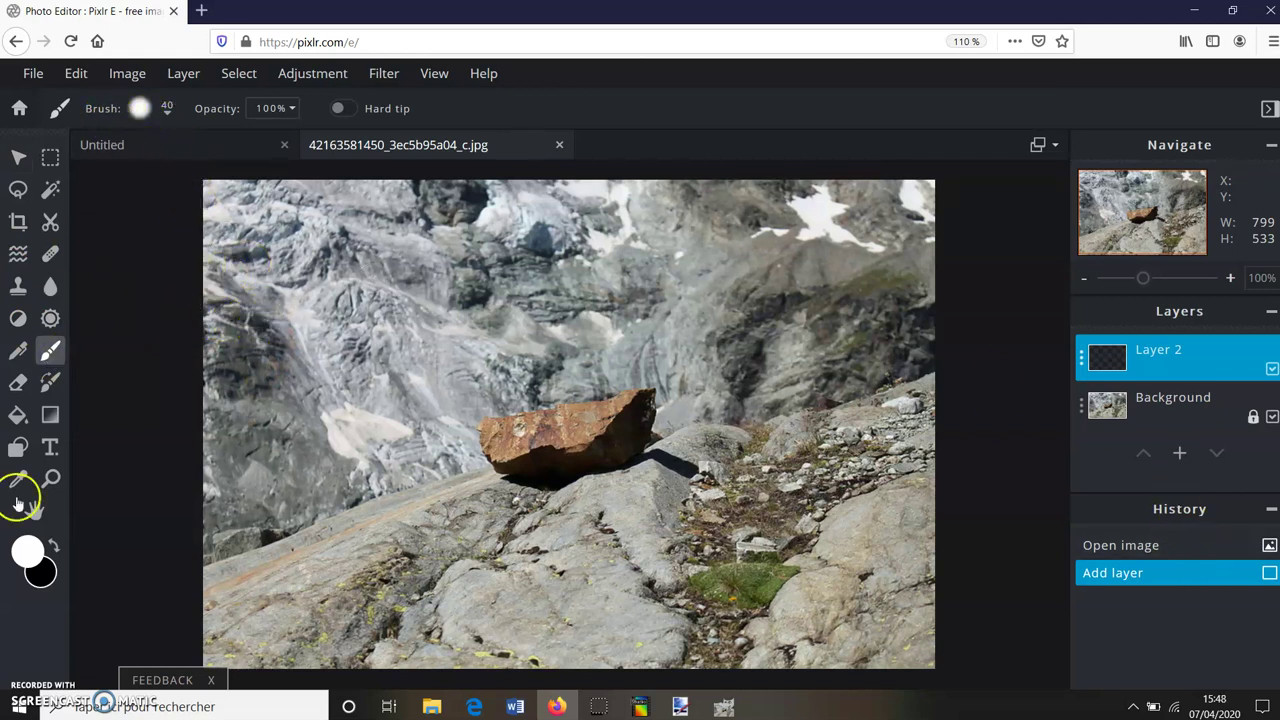
click(27, 550)
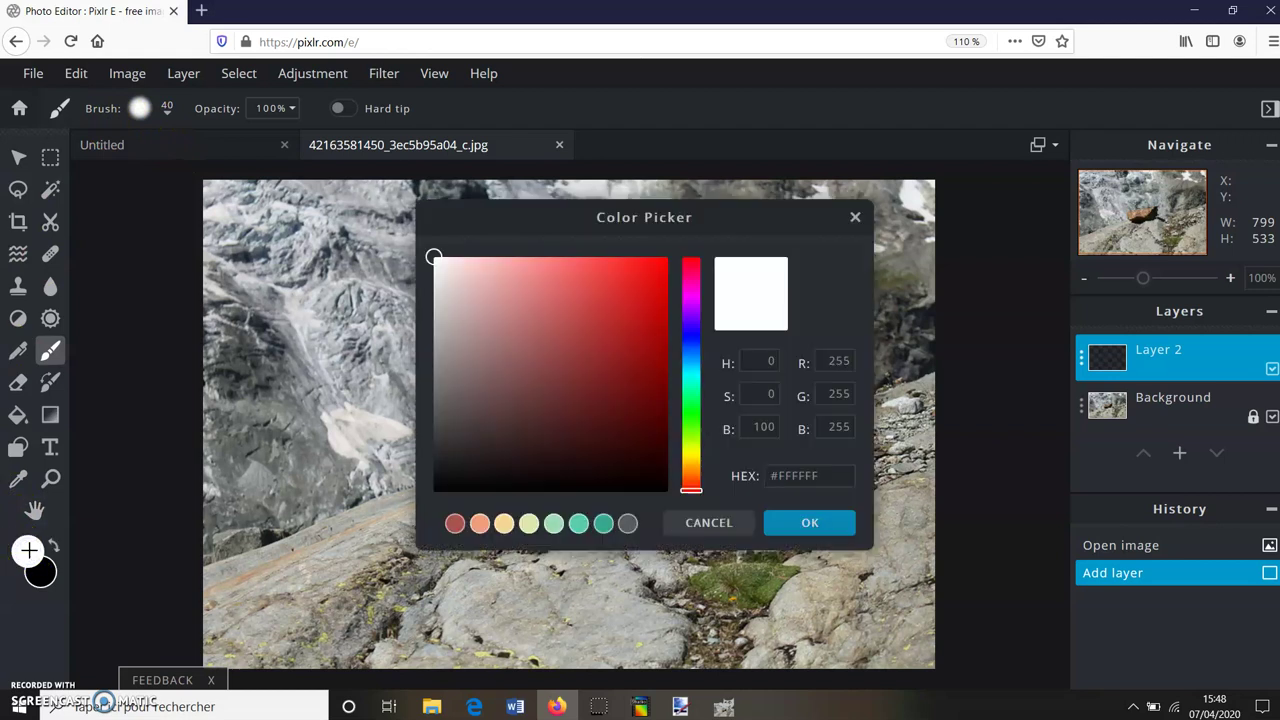
click(643, 277)
click(812, 535)
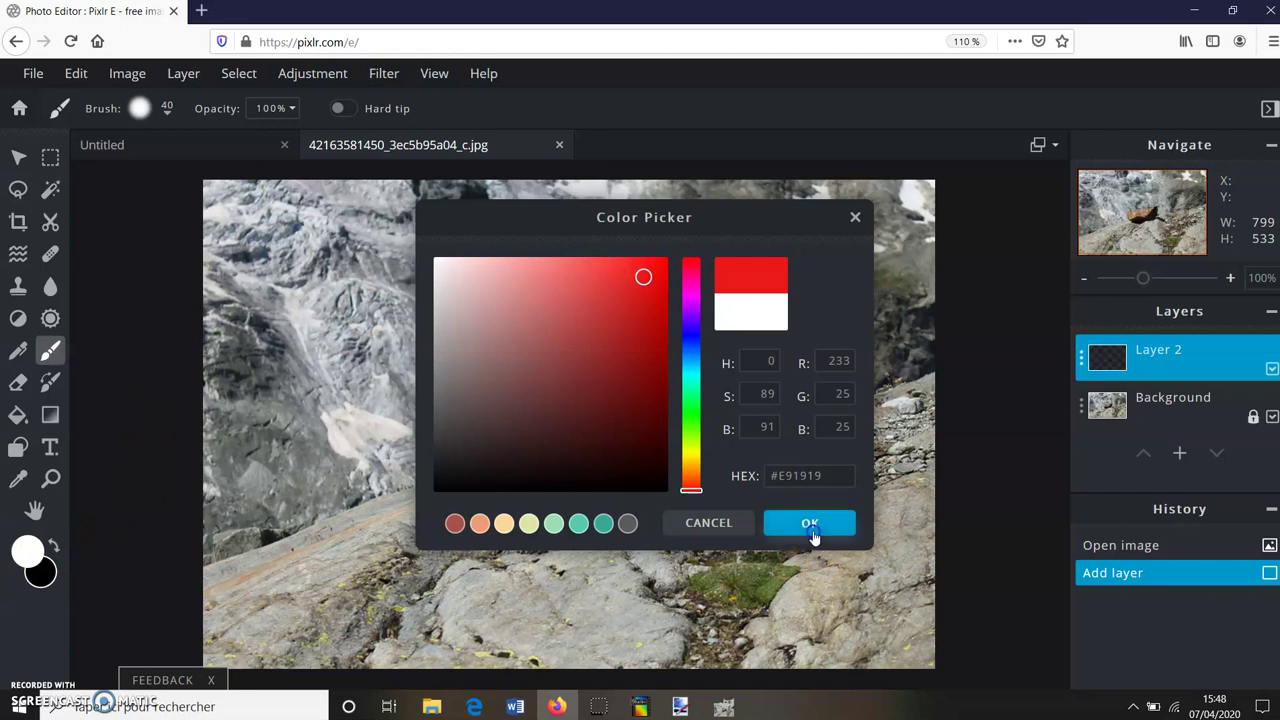
mouse_move(542, 395)
mouse_down()
mouse_move(537, 380)
mouse_move(543, 389)
mouse_move(555, 372)
mouse_move(531, 374)
mouse_move(563, 377)
mouse_move(536, 396)
mouse_up()
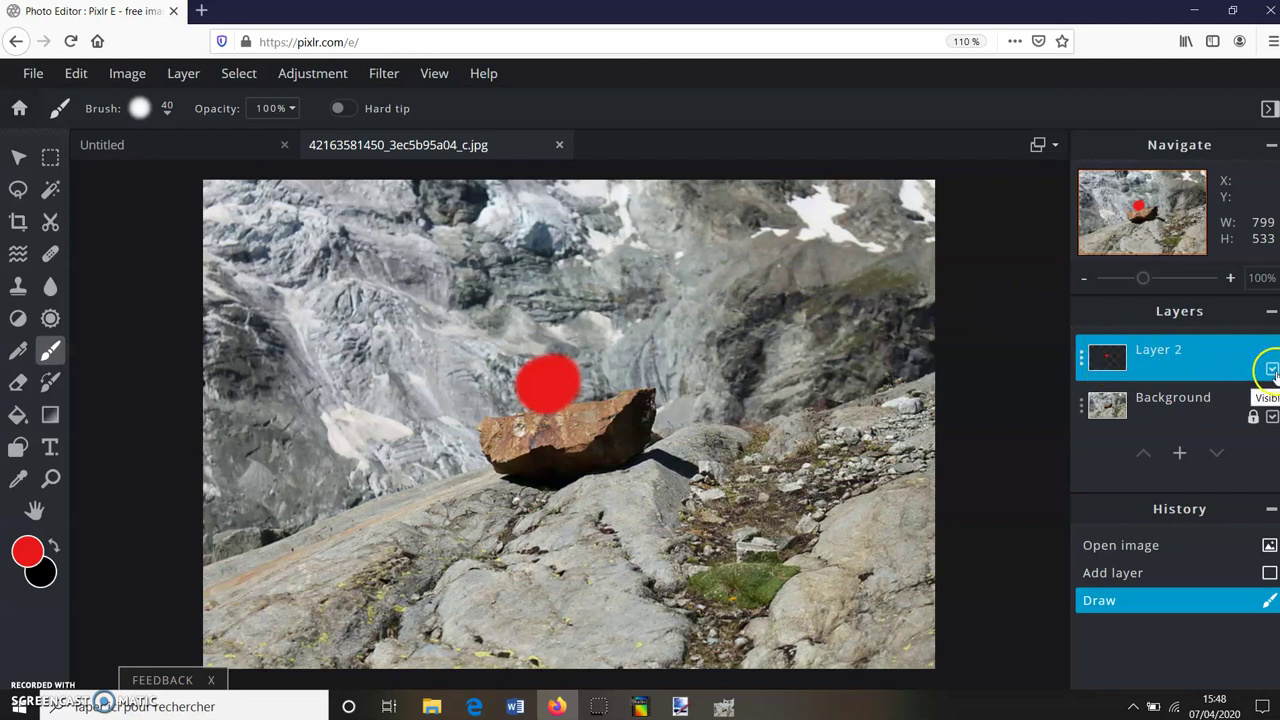
Hide and show Layer 2 several times to compare the photo with and without the red spot, leaving the layer visible
click(1271, 369)
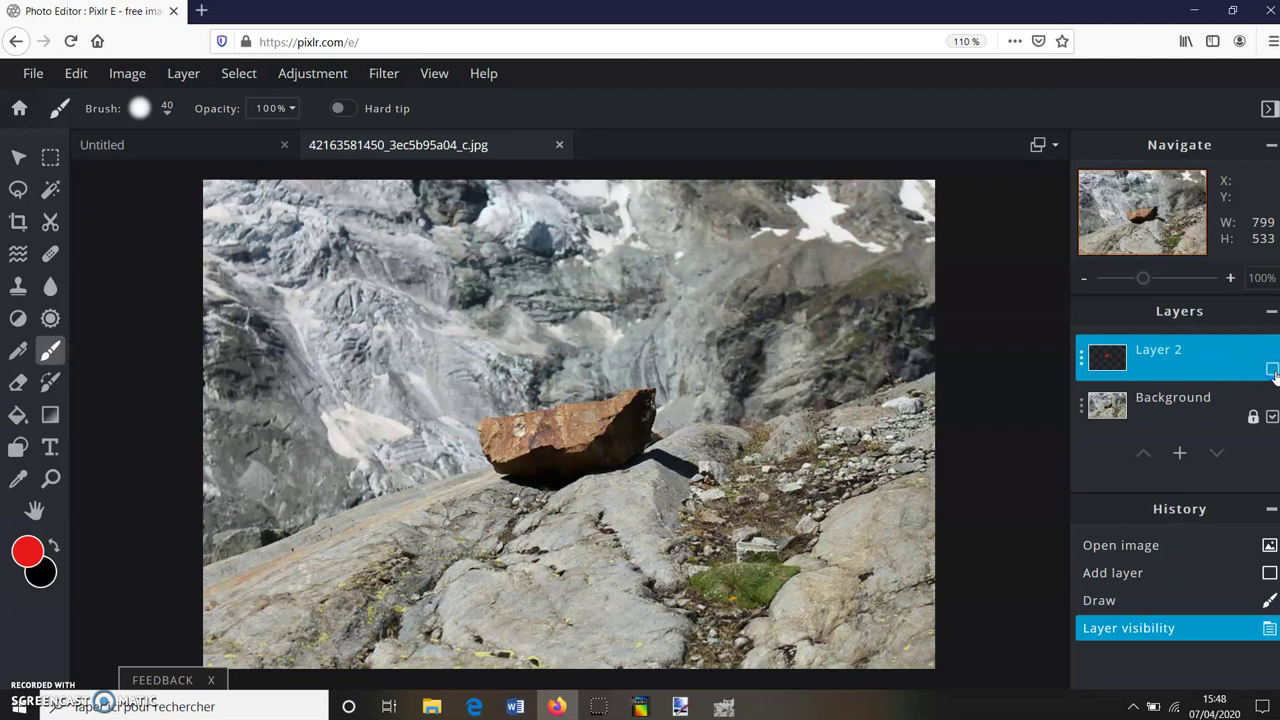
click(1271, 369)
click(1271, 369)
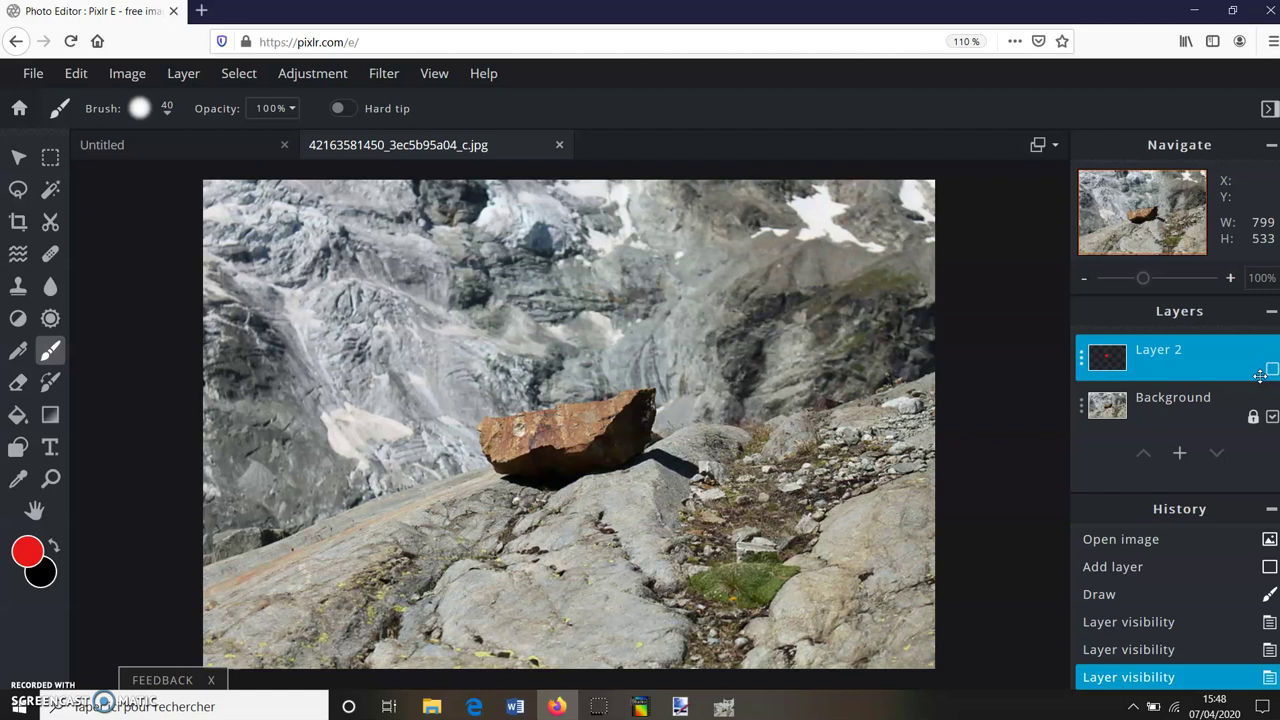
click(1271, 369)
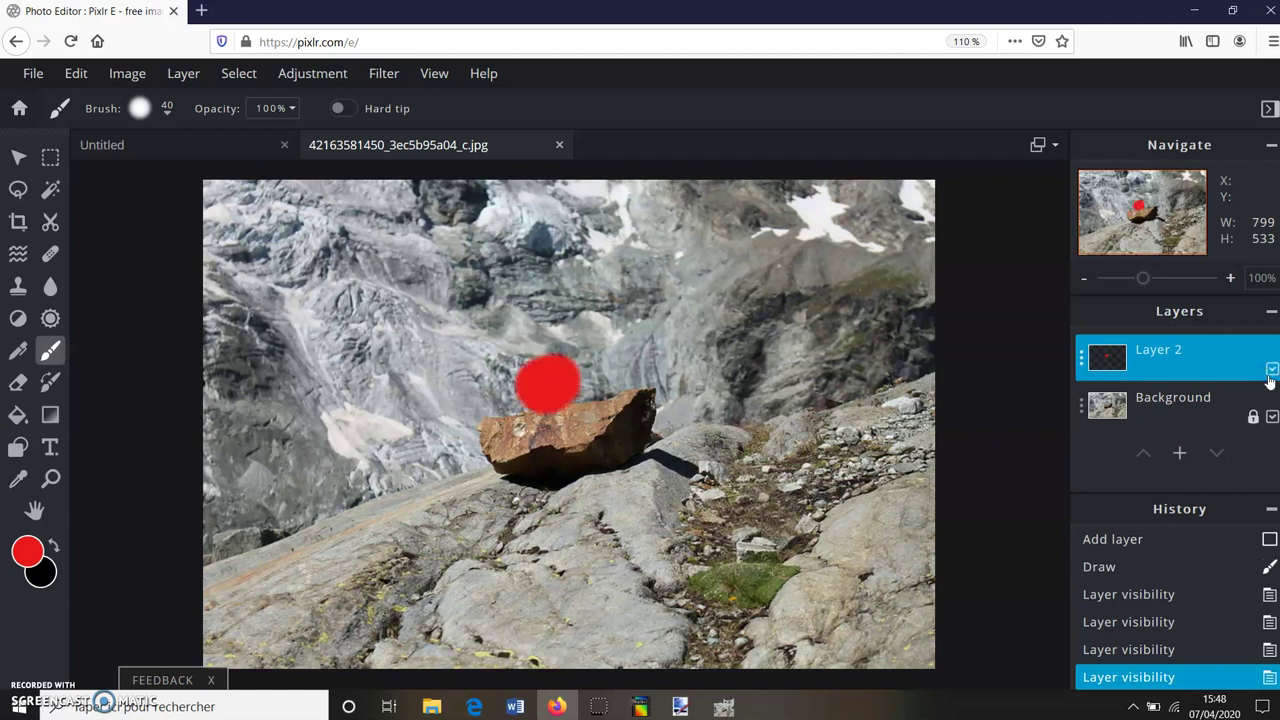
click(1271, 369)
click(1271, 369)
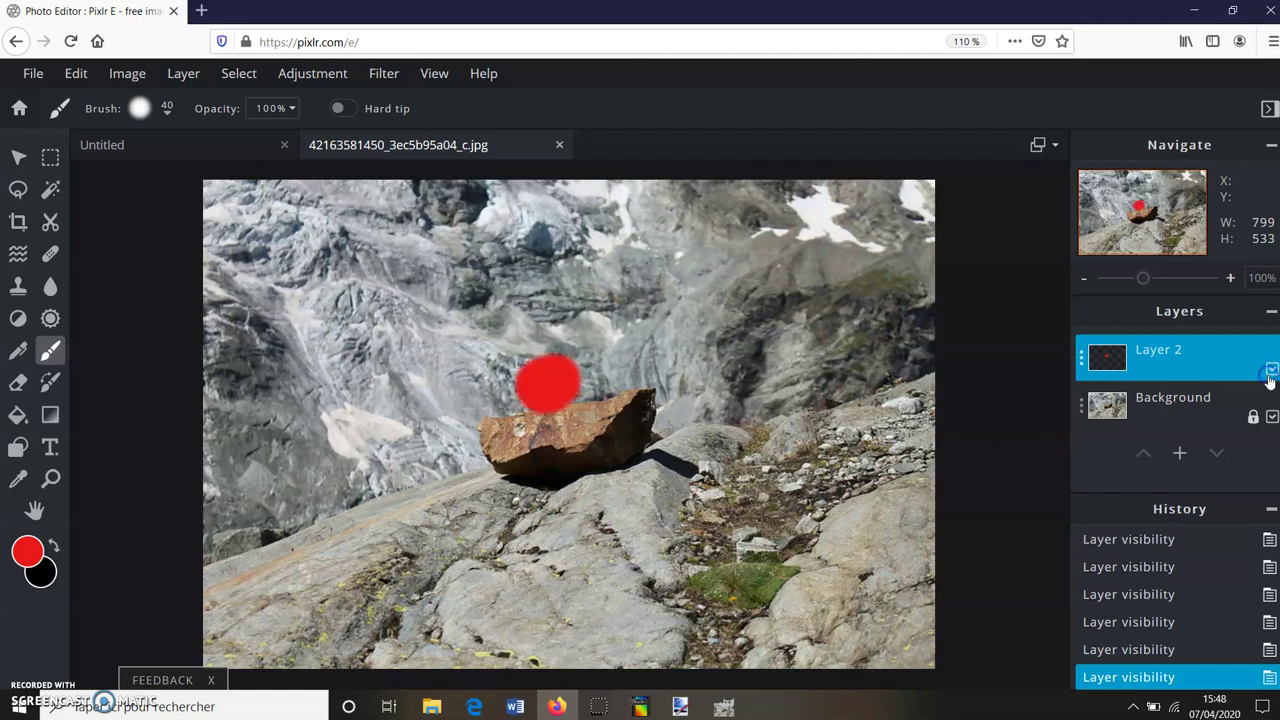
click(1271, 369)
click(1271, 369)
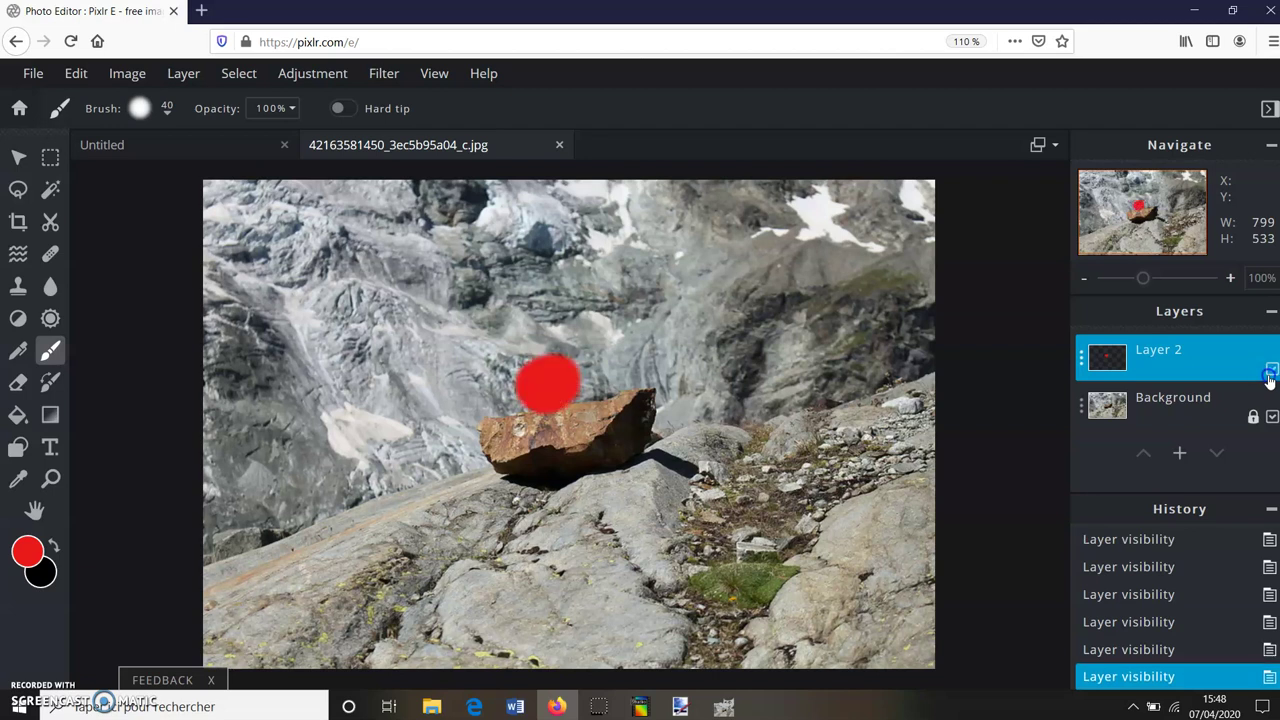
Add another empty layer and paint a blue (#1927E9) round spot on it, directly above the red one
click(1179, 451)
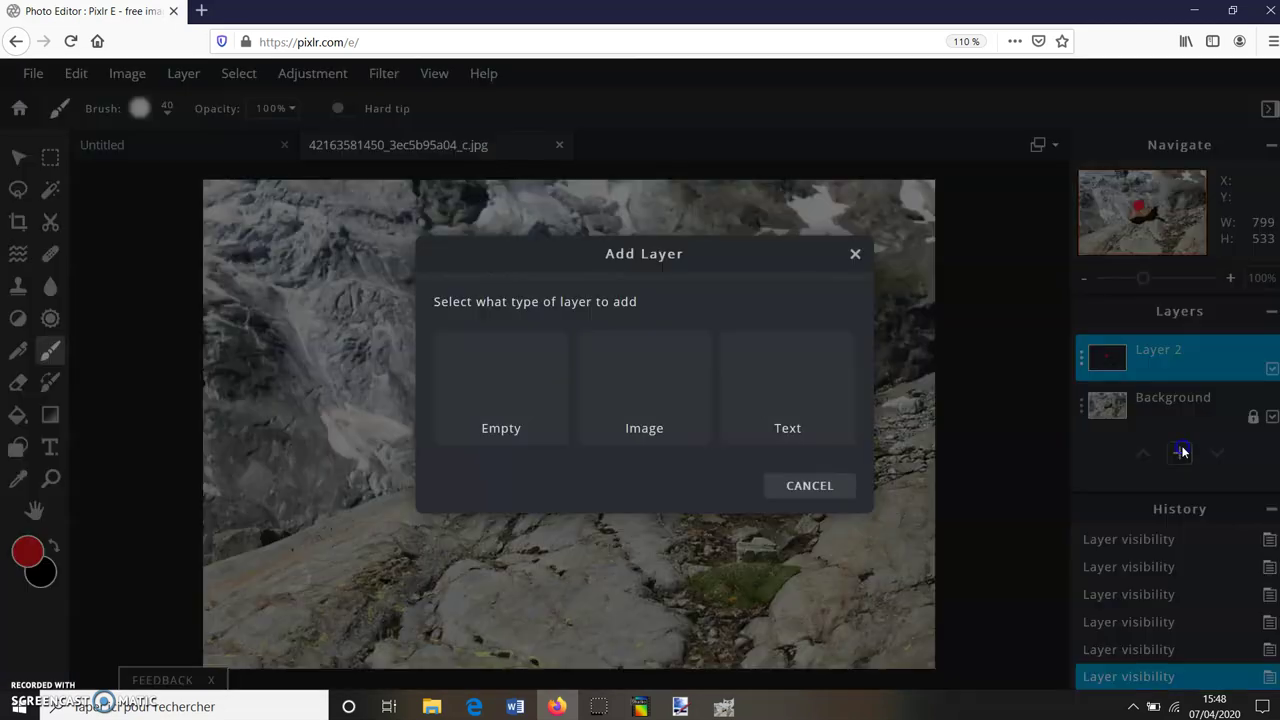
click(501, 386)
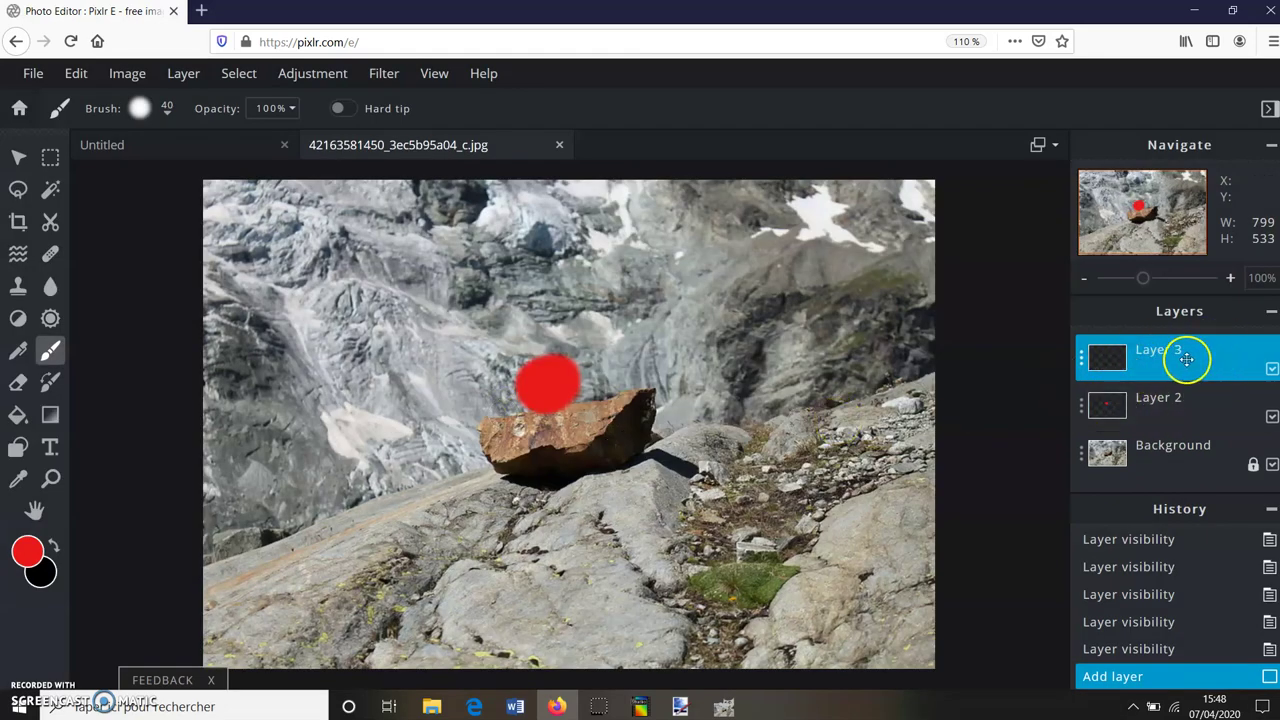
click(30, 562)
click(691, 338)
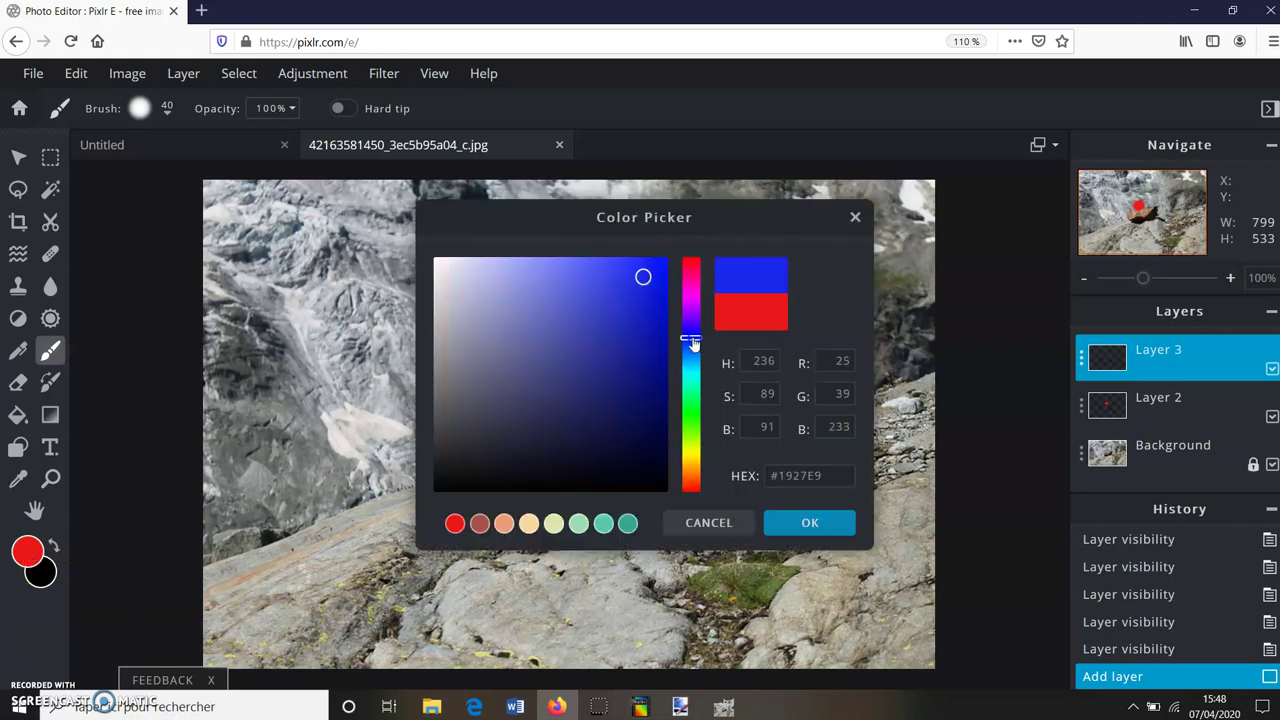
click(805, 523)
mouse_move(535, 336)
mouse_down()
mouse_move(549, 334)
mouse_move(524, 320)
mouse_move(545, 332)
mouse_up()
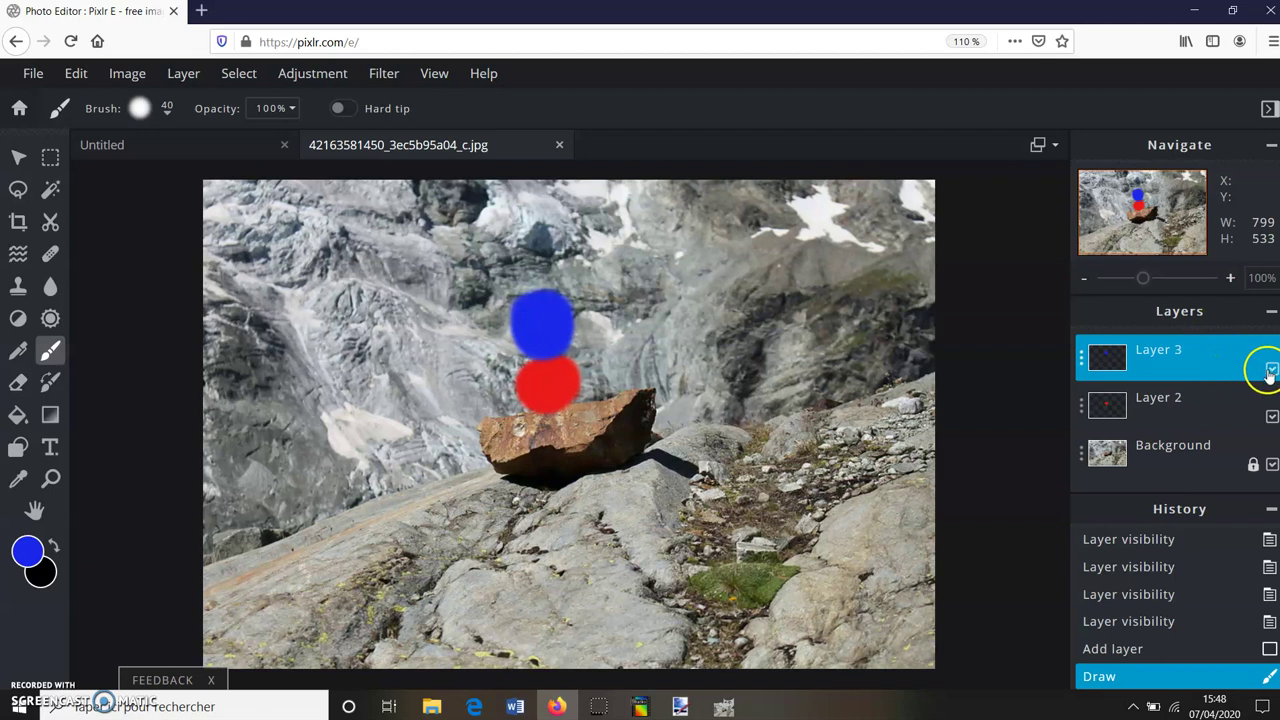
Hide and show Layer 3 twice to check the blue spot, leaving the layer visible
click(1271, 370)
click(1271, 370)
click(1271, 370)
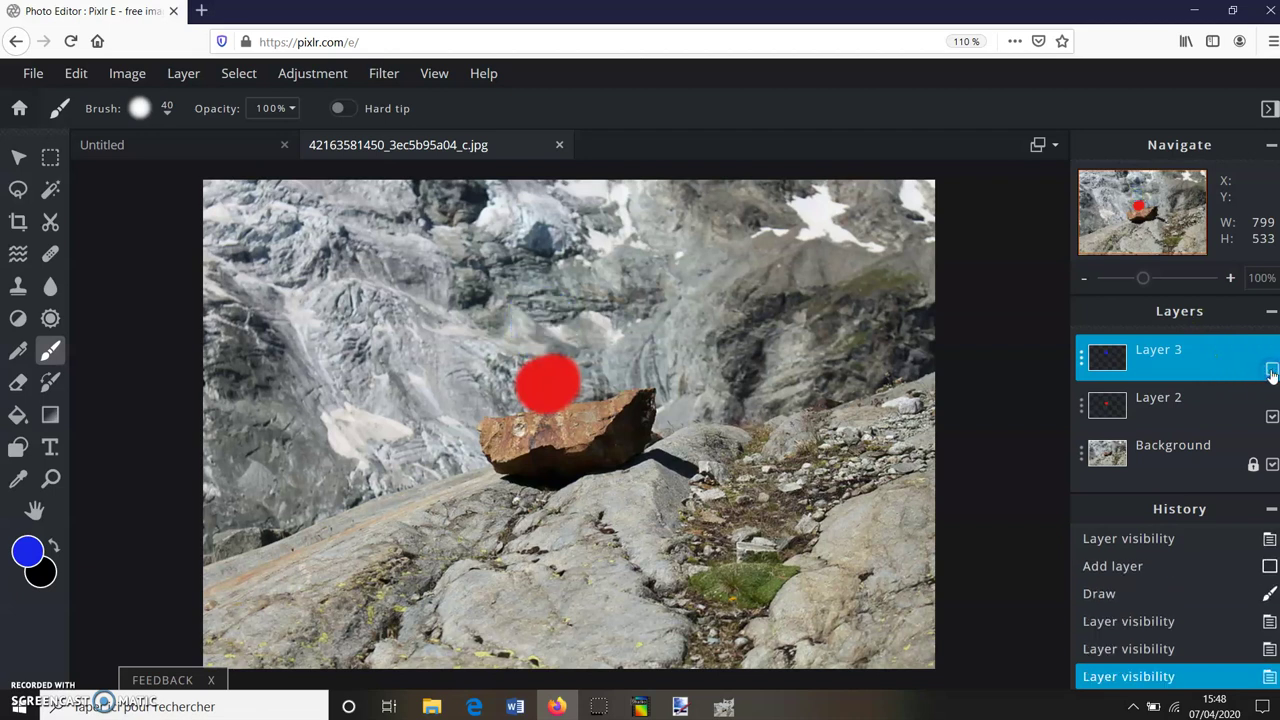
click(1271, 370)
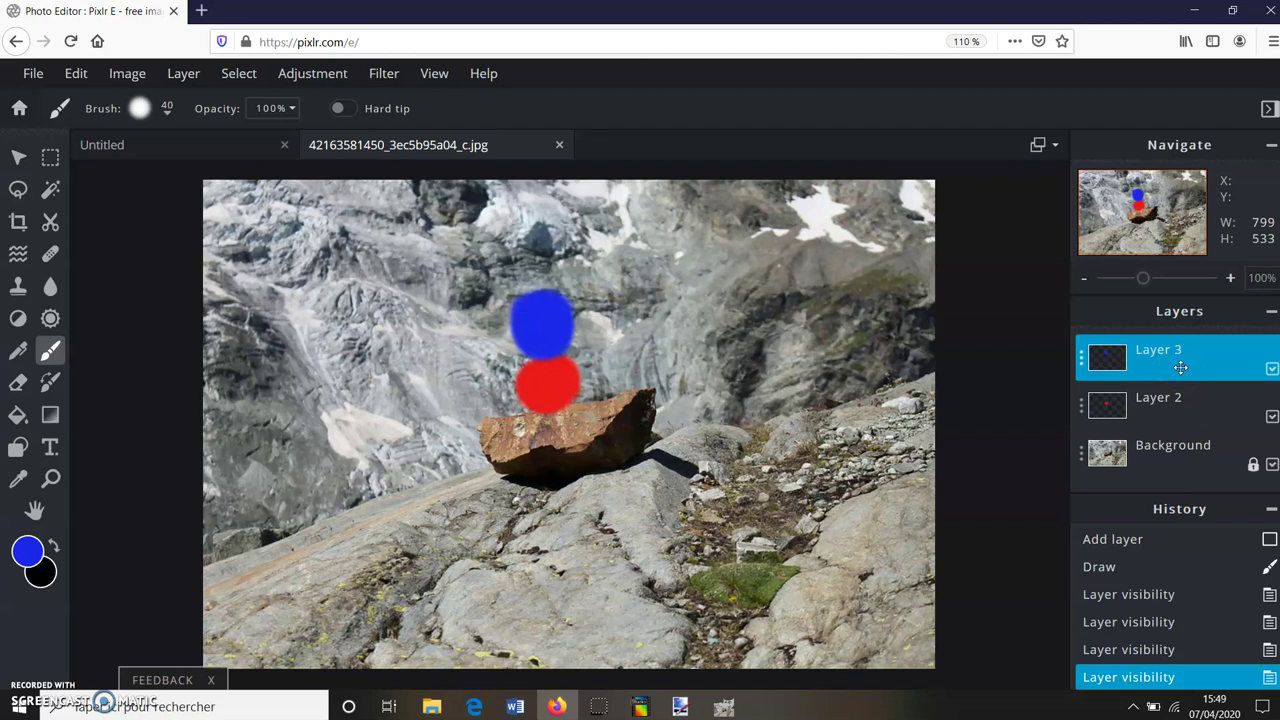
Move Layer 3 below Layer 2 in the layer stack and return it to the top
mouse_move(1181, 367)
mouse_down()
mouse_move(1180, 404)
mouse_move(1164, 369)
mouse_up()
click(1158, 401)
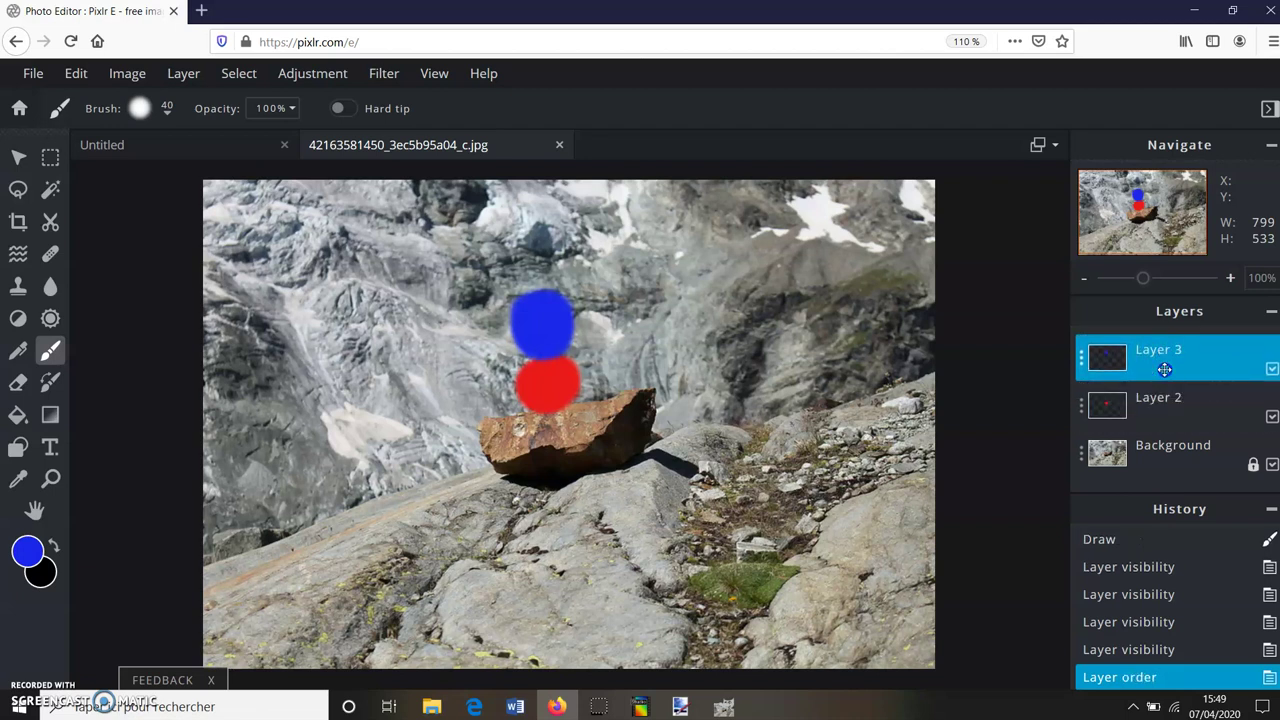
click(1157, 370)
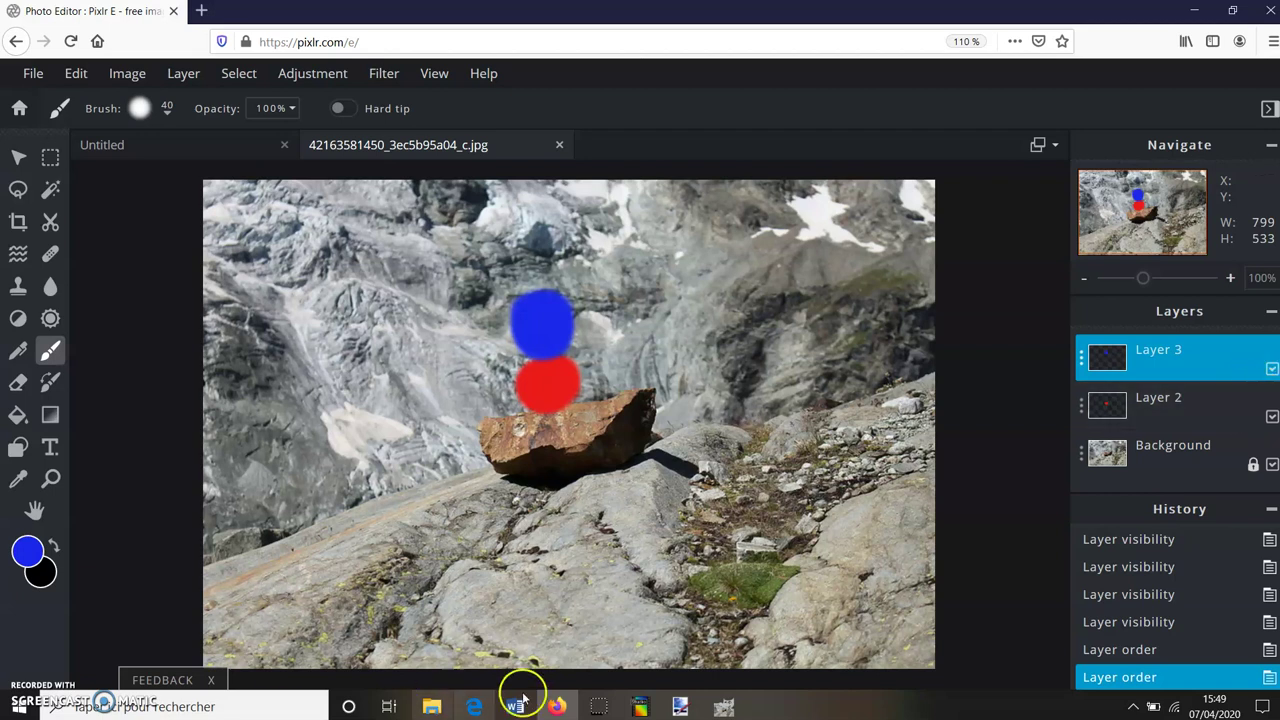
Switch to PhotoFiltre Studio X and add a blank 799 x 533 pixel layer with automatic transparency above the photo
click(635, 705)
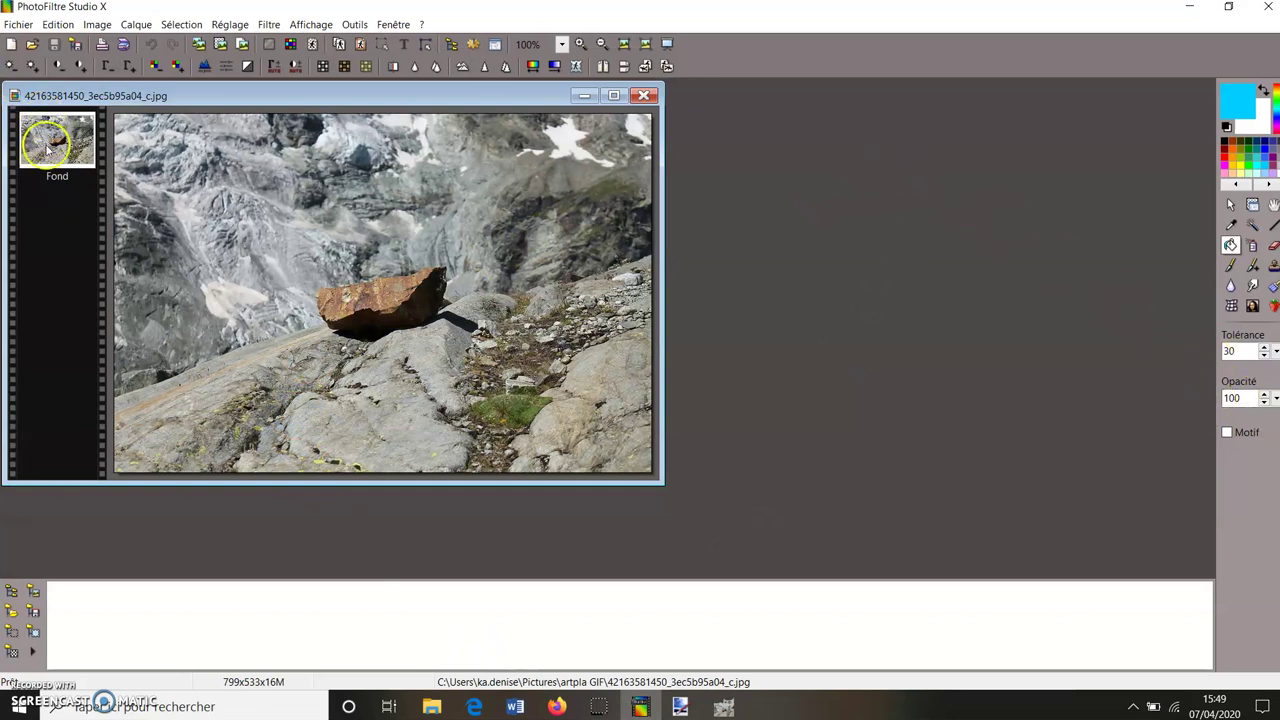
click(136, 24)
mouse_move(140, 45)
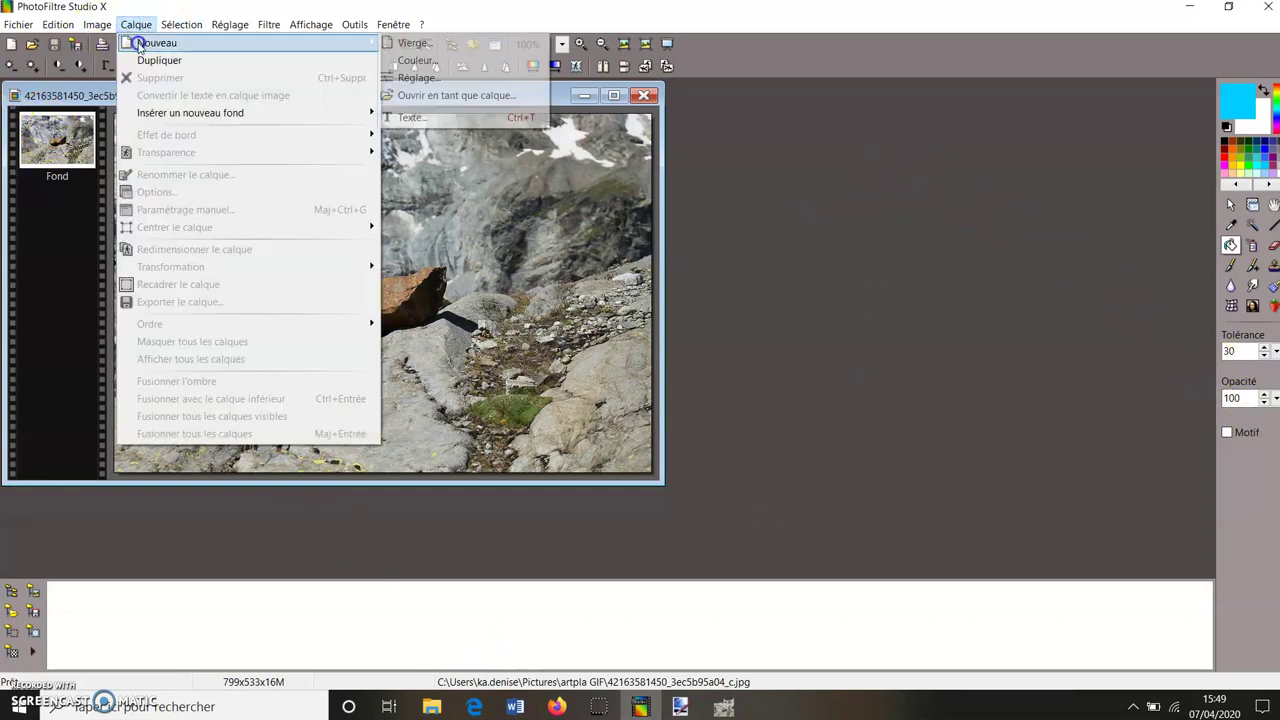
click(413, 43)
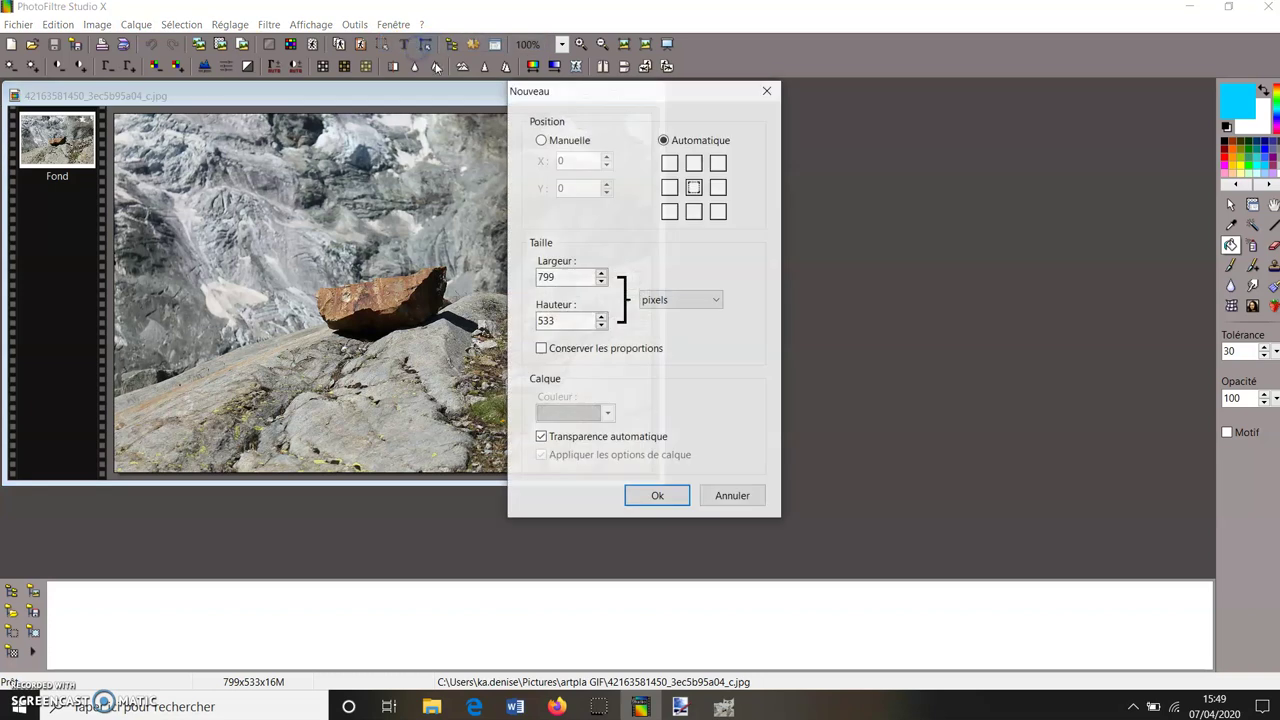
click(652, 495)
click(58, 97)
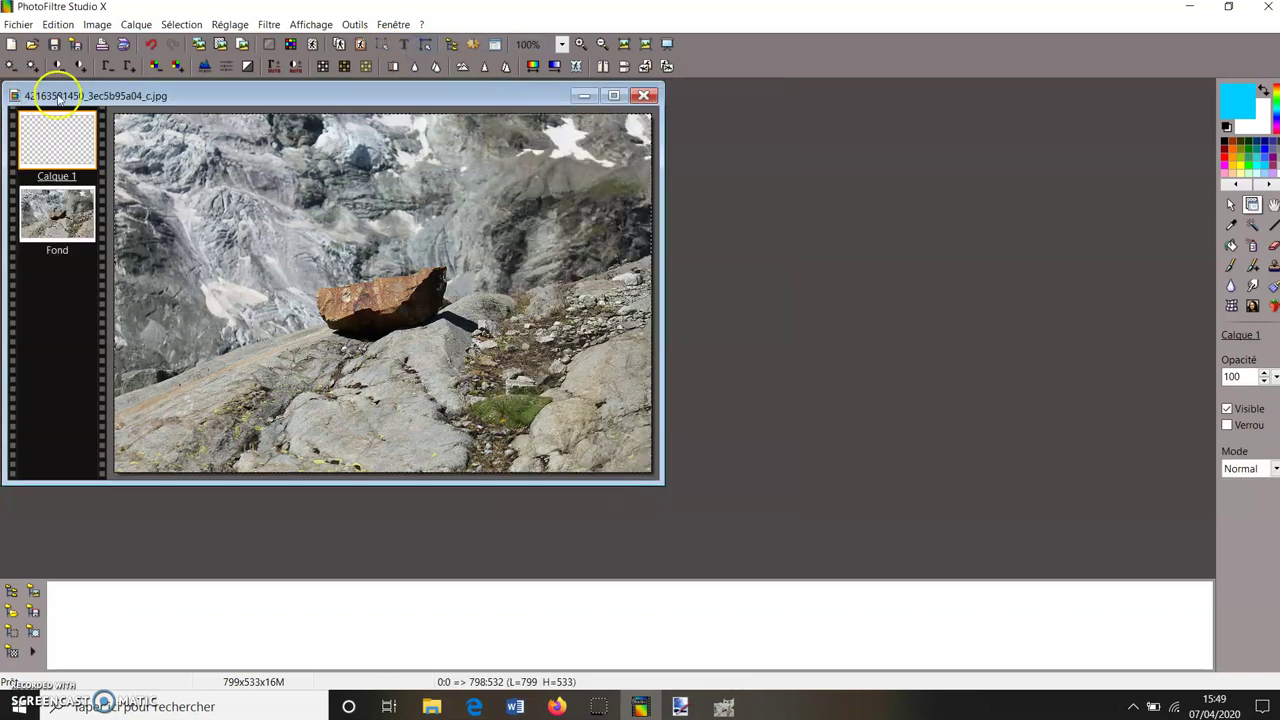
Paint a solid red spot above the rock on Calque 1 with the size 10 brush, raising the brush pressure to maximum
click(1231, 266)
click(1228, 155)
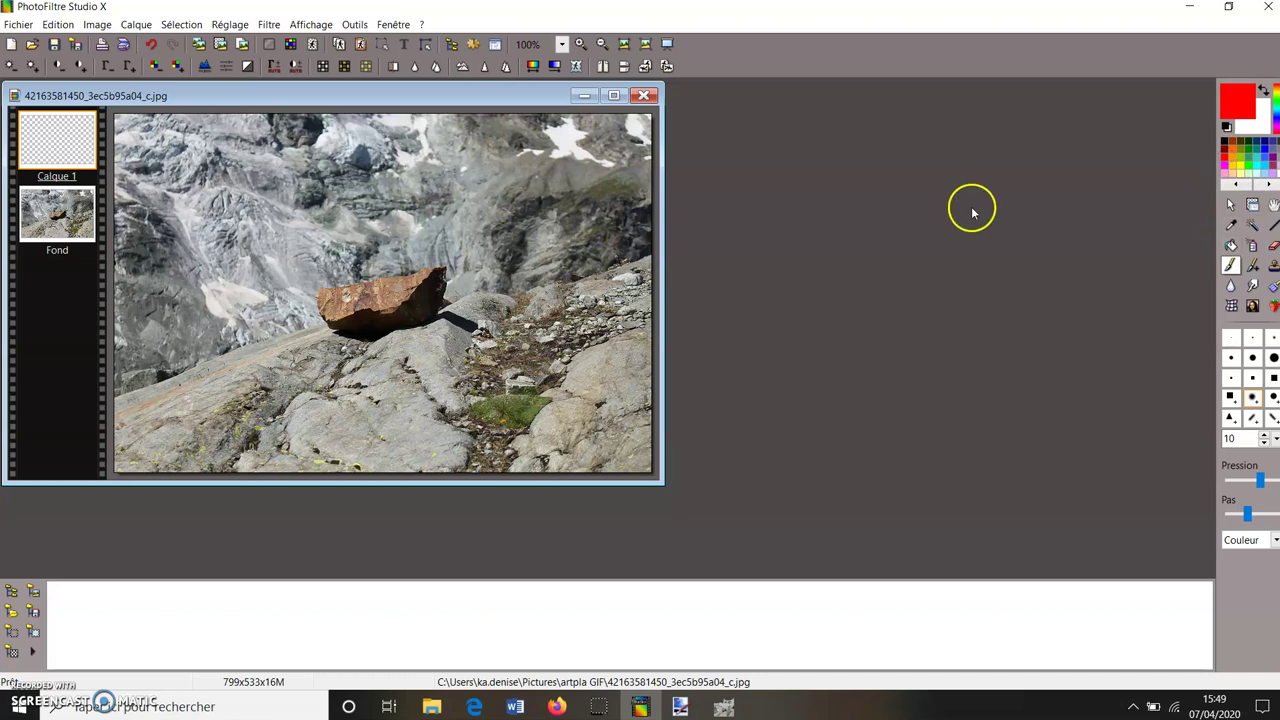
click(379, 260)
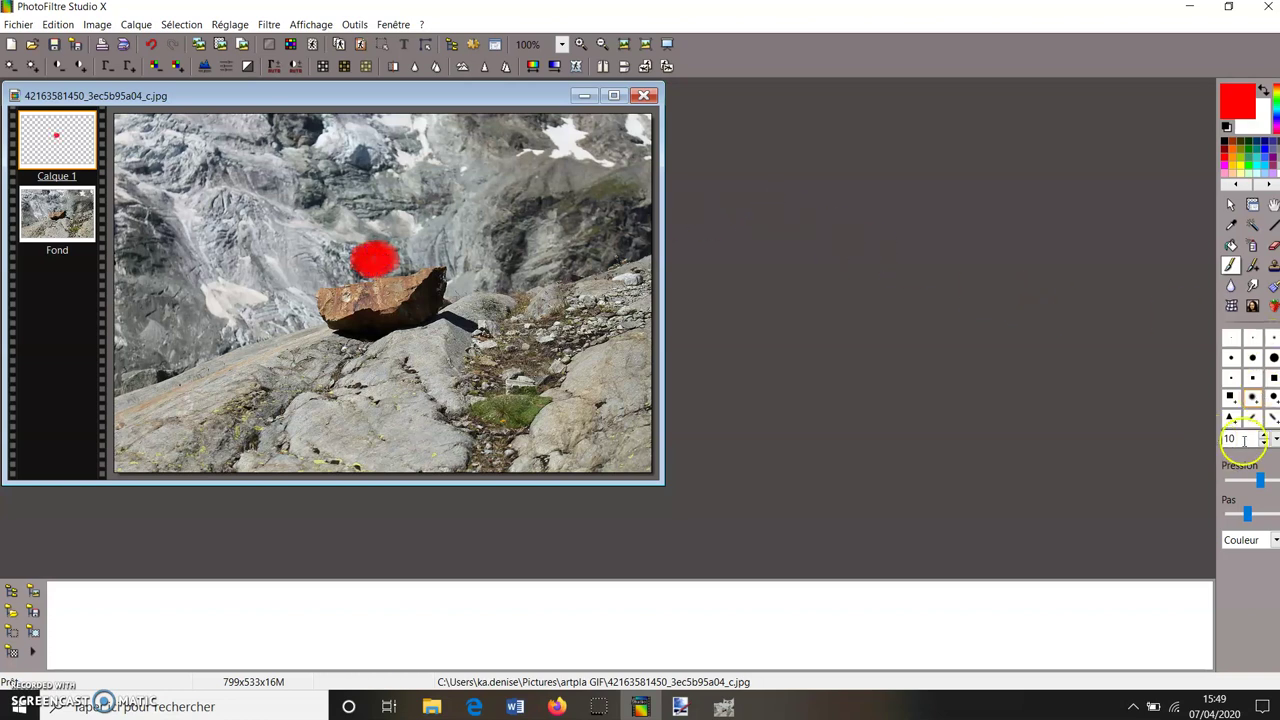
click(1260, 481)
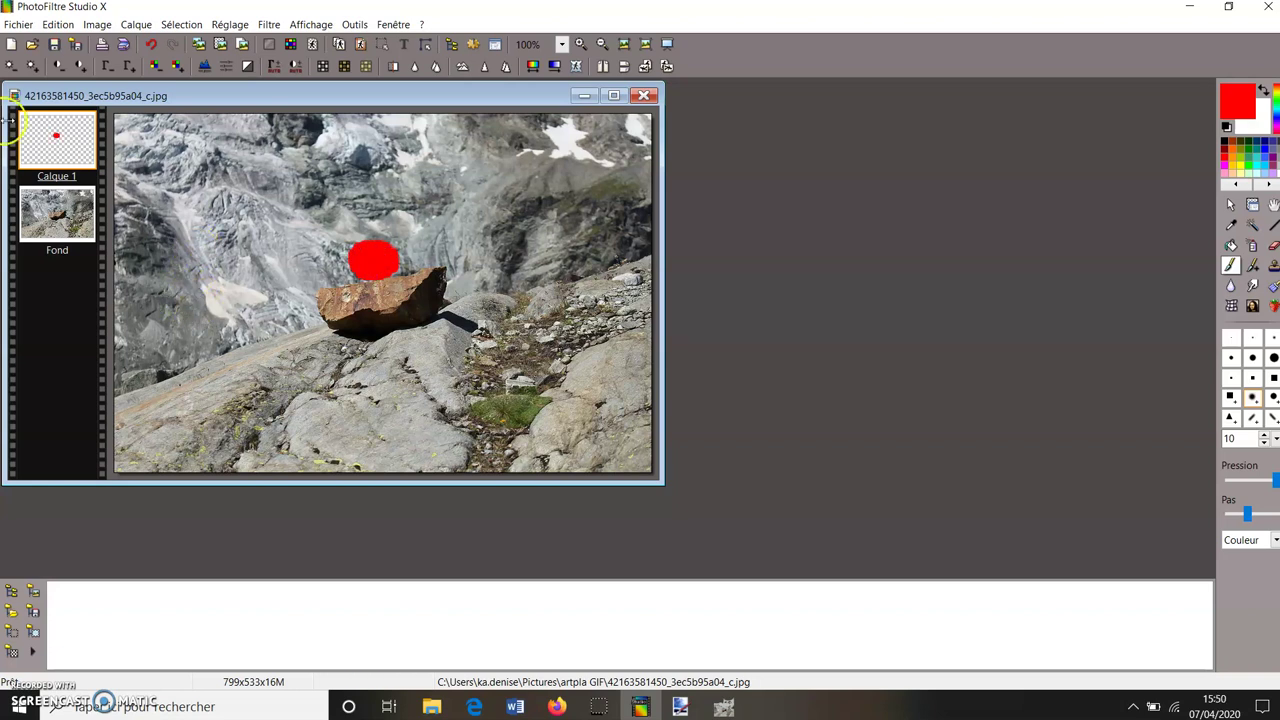
Lock the Fond layer, unlock it again, and check its layer options
click(44, 230)
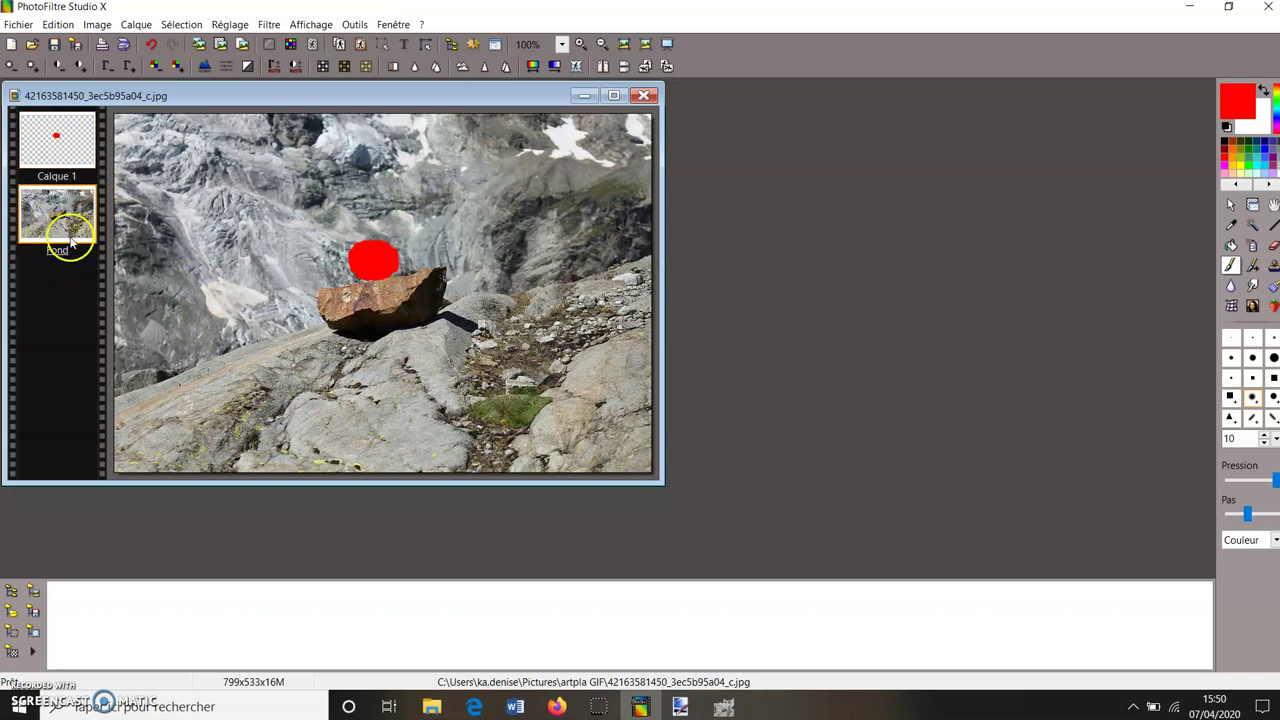
right_click(67, 232)
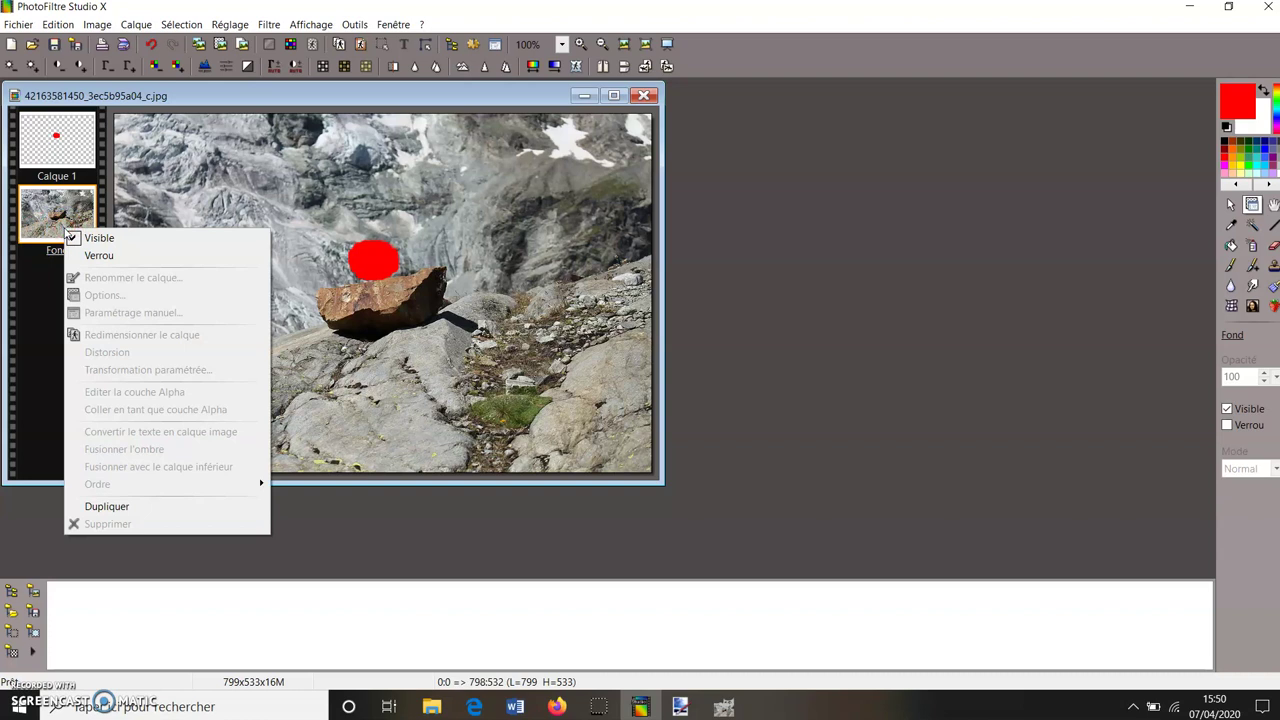
right_click(30, 209)
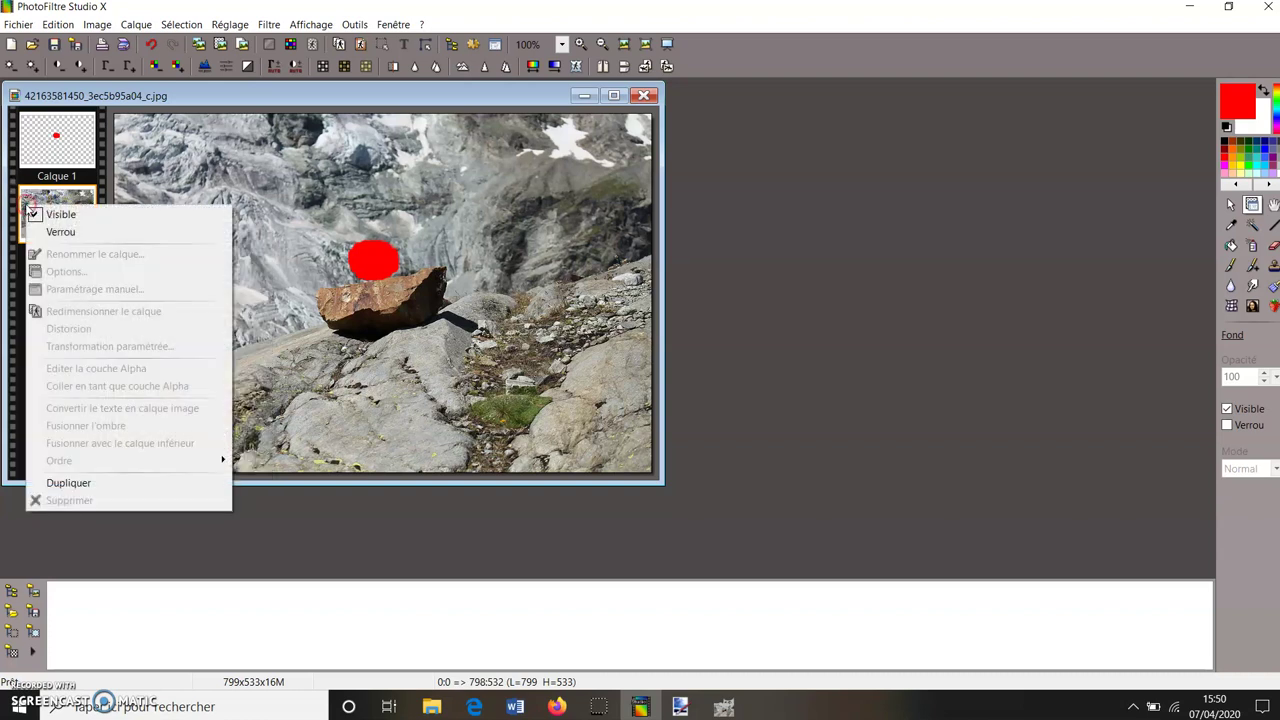
click(61, 231)
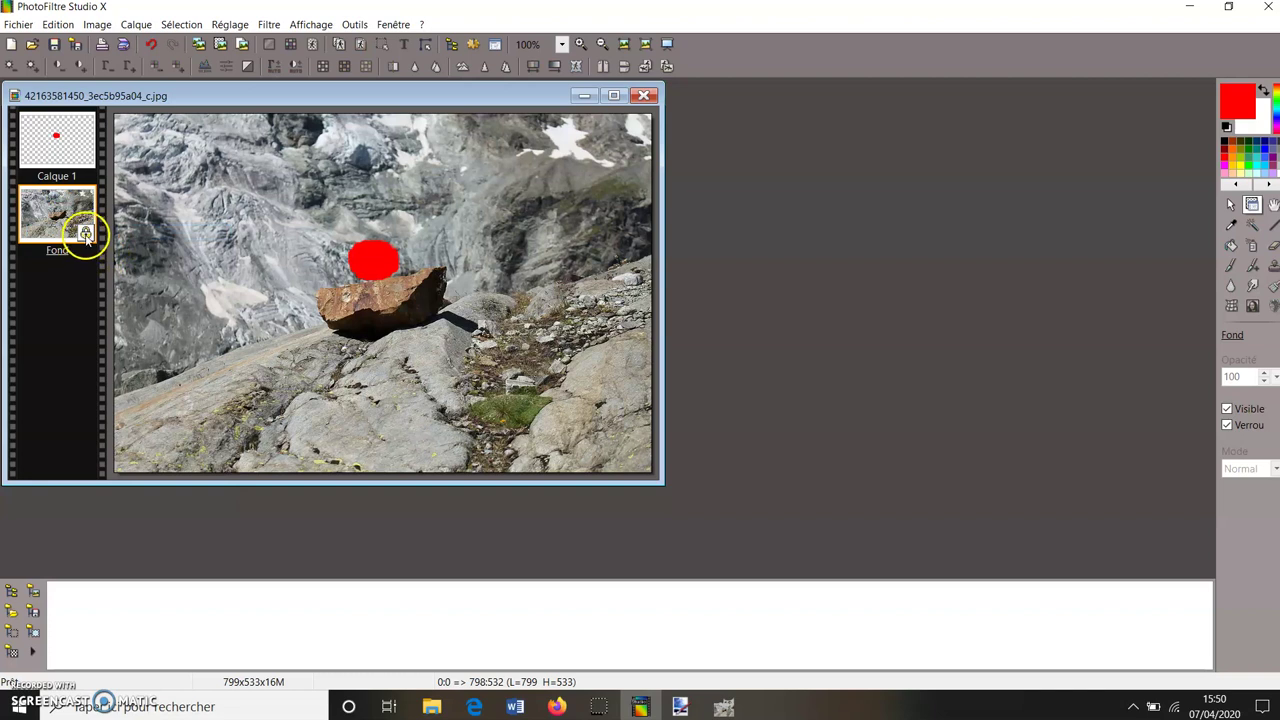
right_click(86, 232)
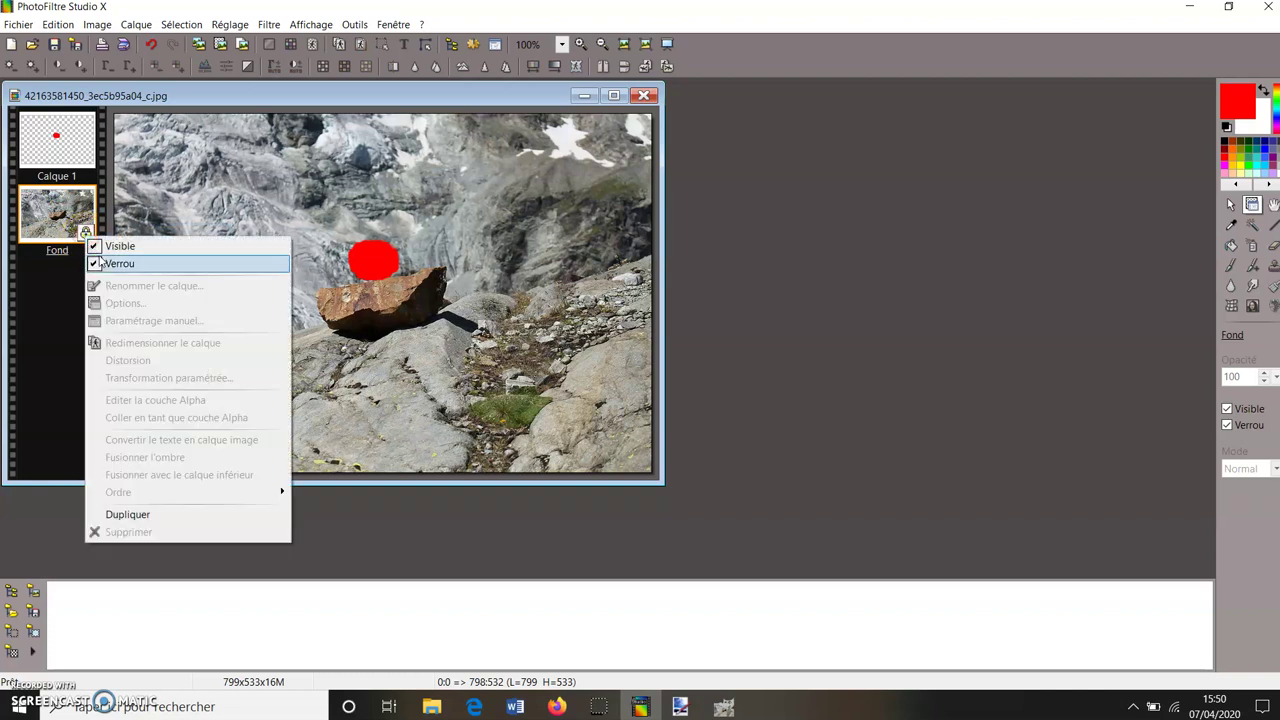
click(101, 263)
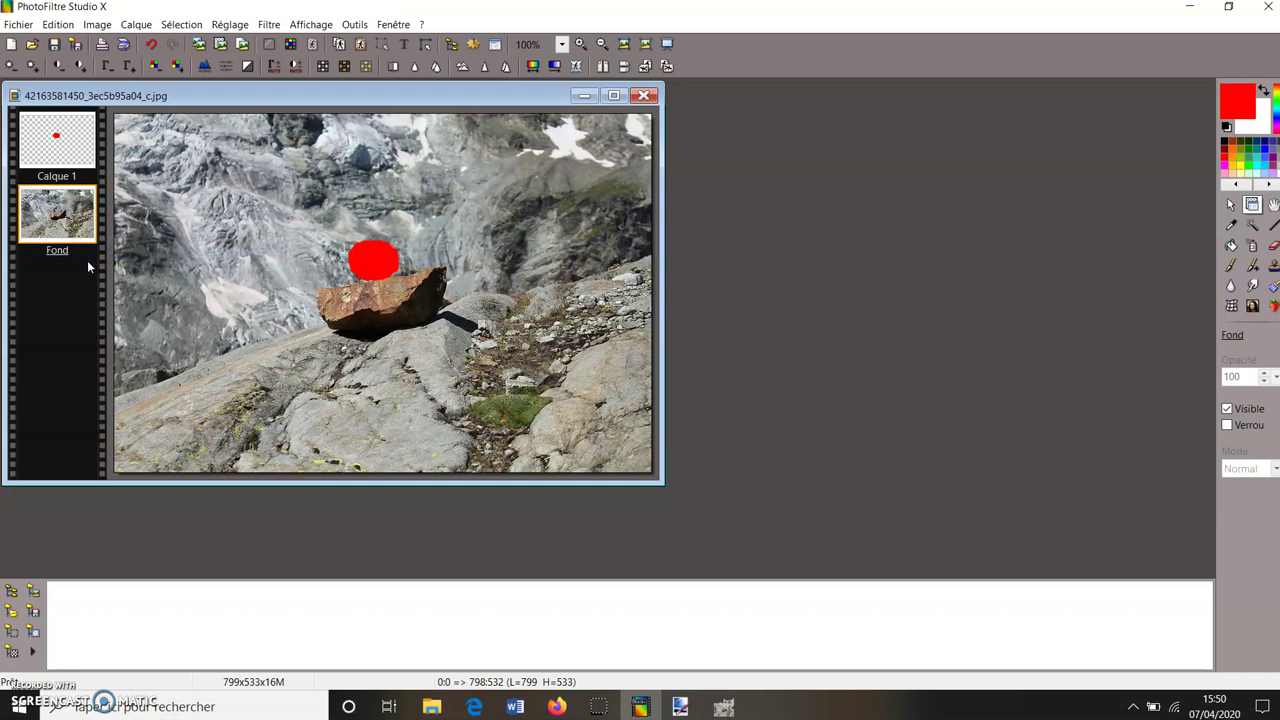
right_click(73, 233)
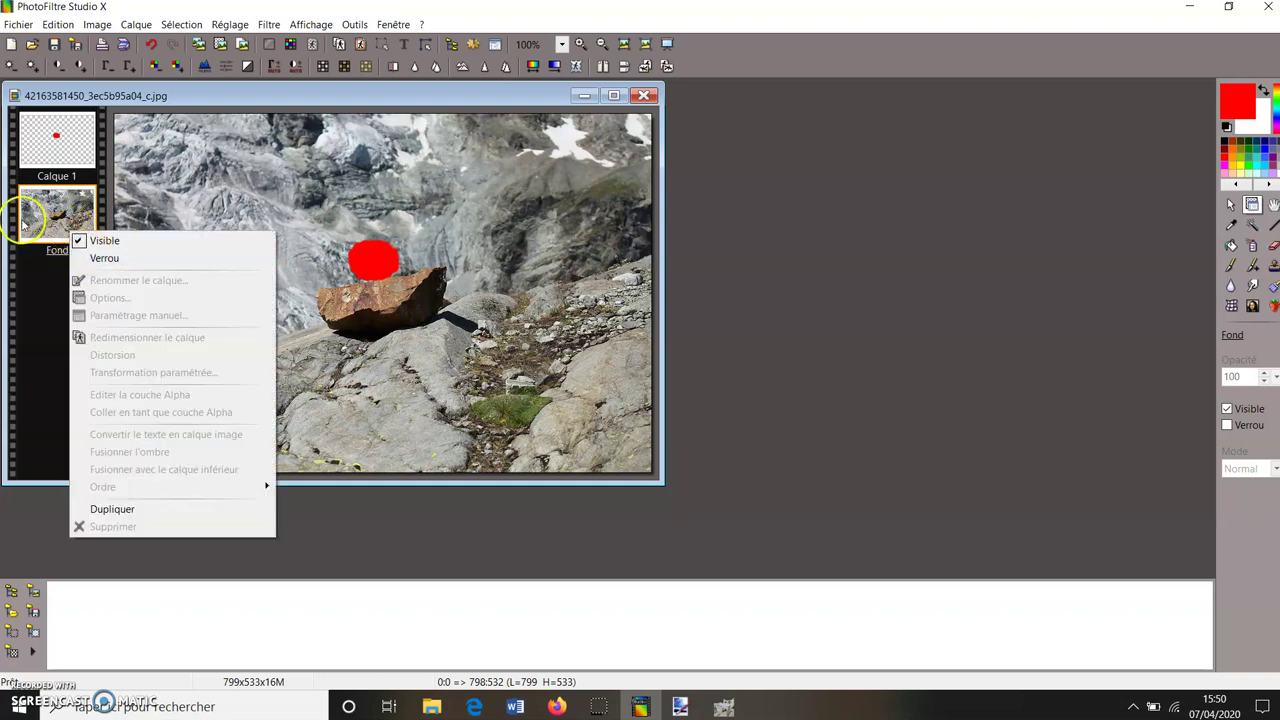
click(27, 220)
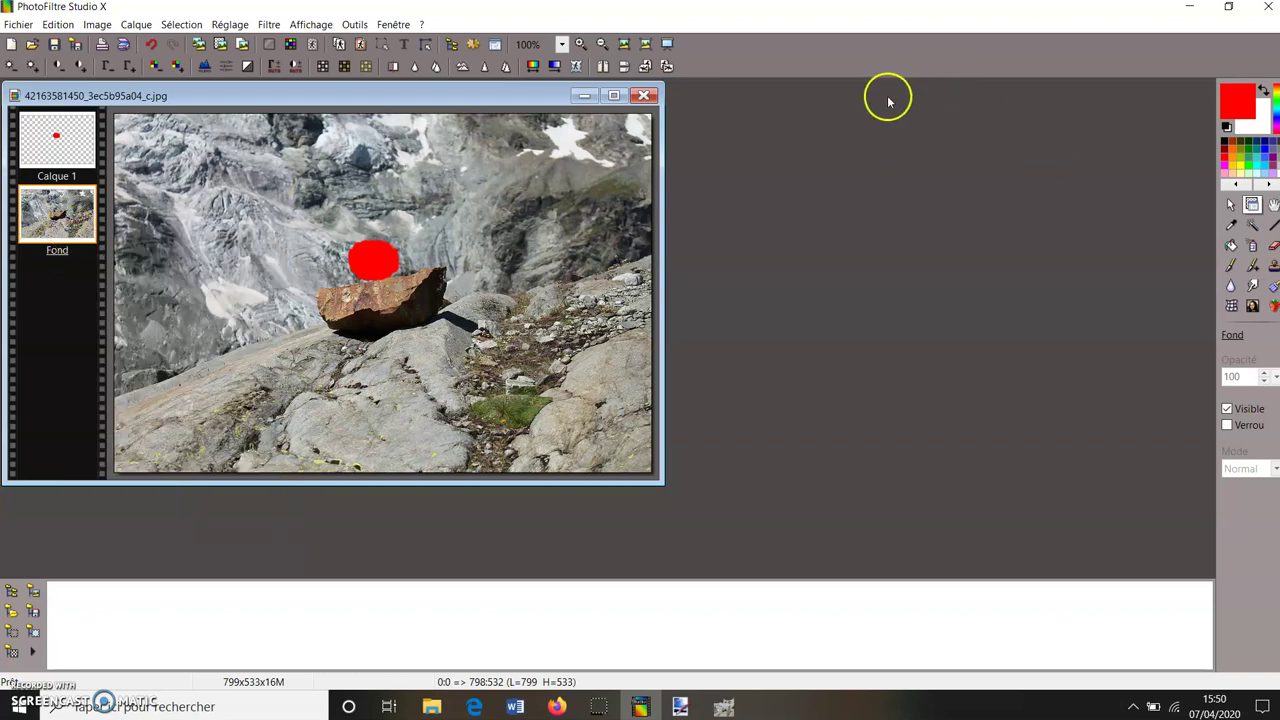
Paint a red curved brush stroke across the Fond layer, select Calque 1 to compare the layers, and undo the stroke
click(1231, 265)
mouse_move(270, 222)
mouse_down()
mouse_move(239, 355)
mouse_move(385, 447)
mouse_up()
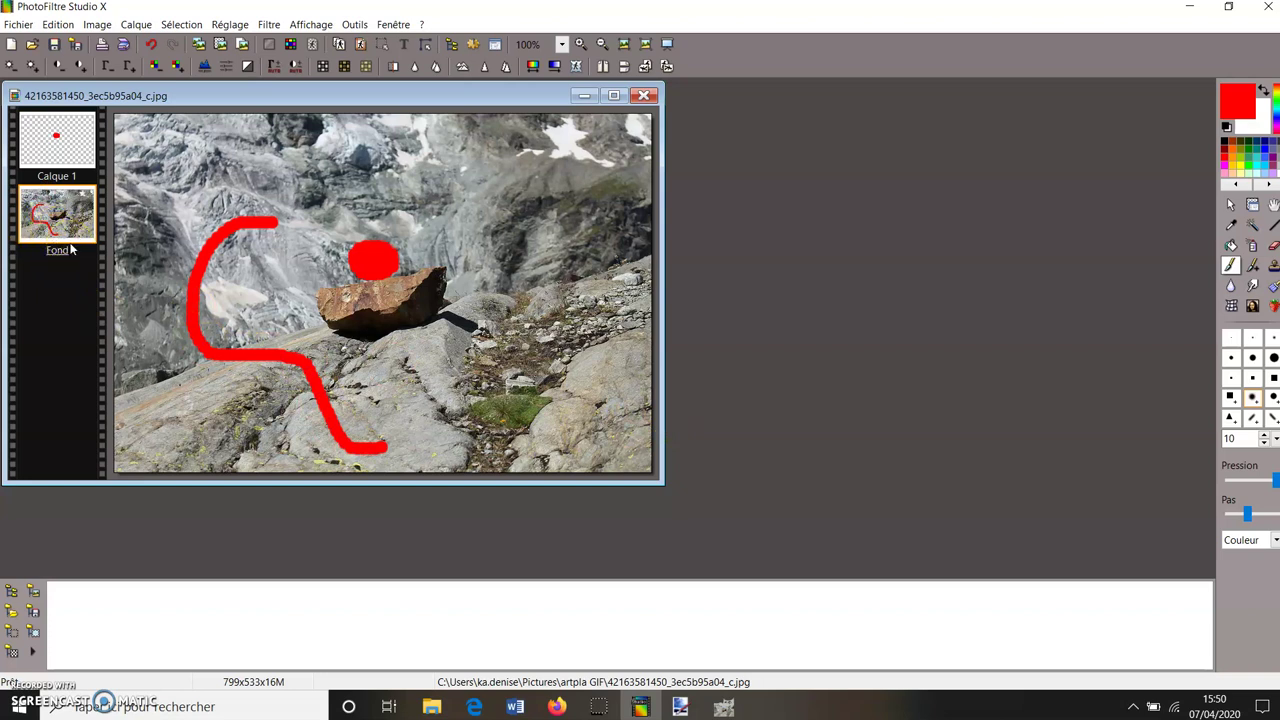
click(37, 207)
click(57, 148)
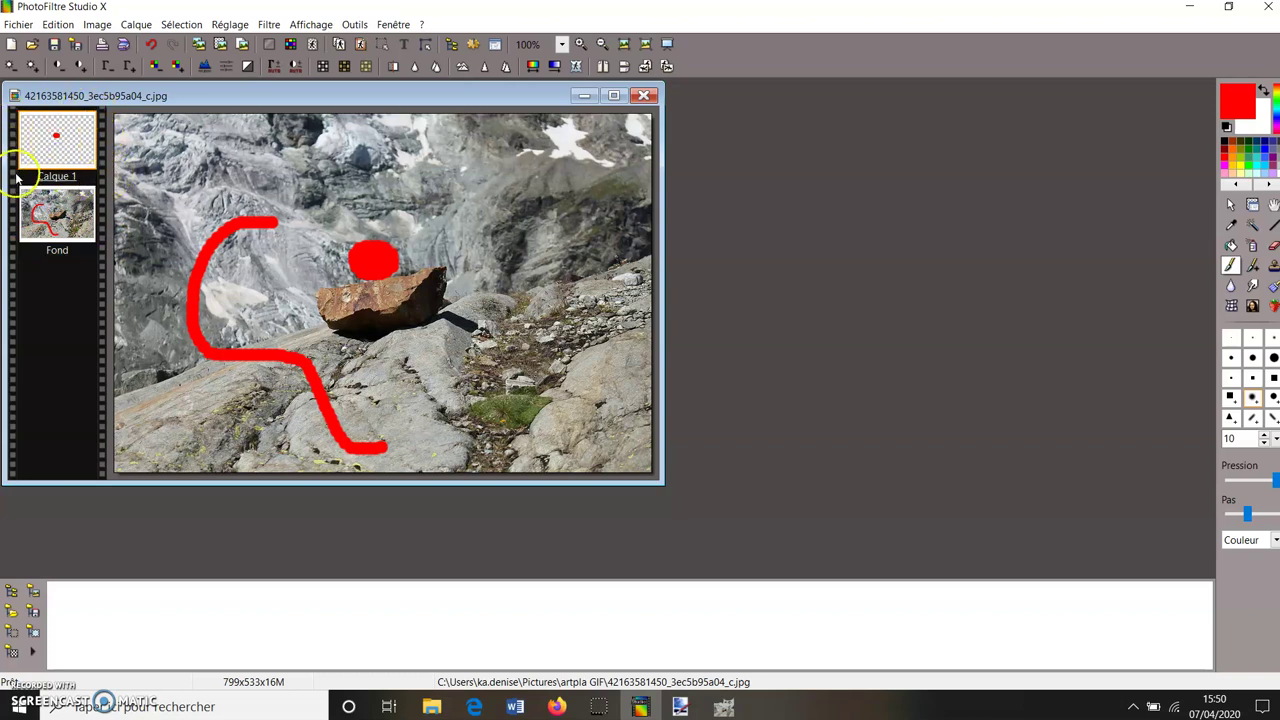
key(ctrl+z)
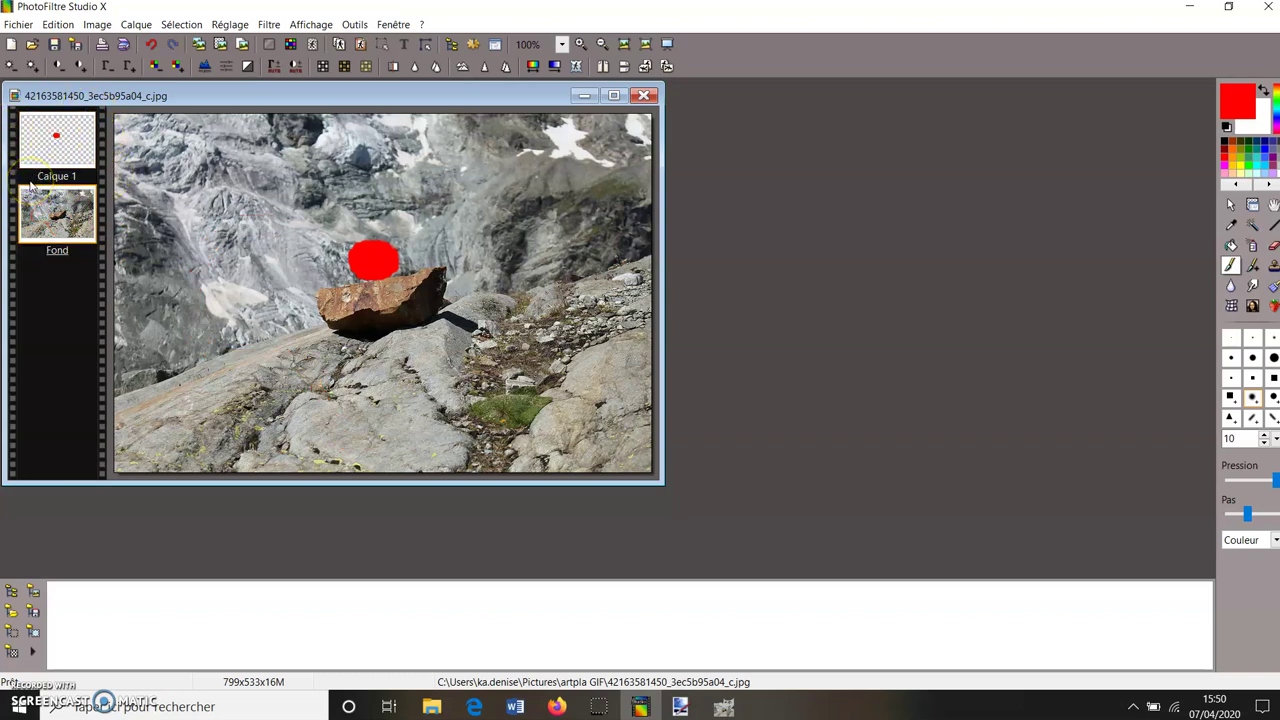
Select Calque 1 and add a blank 799 x 533 pixel layer with automatic transparency above it
click(44, 120)
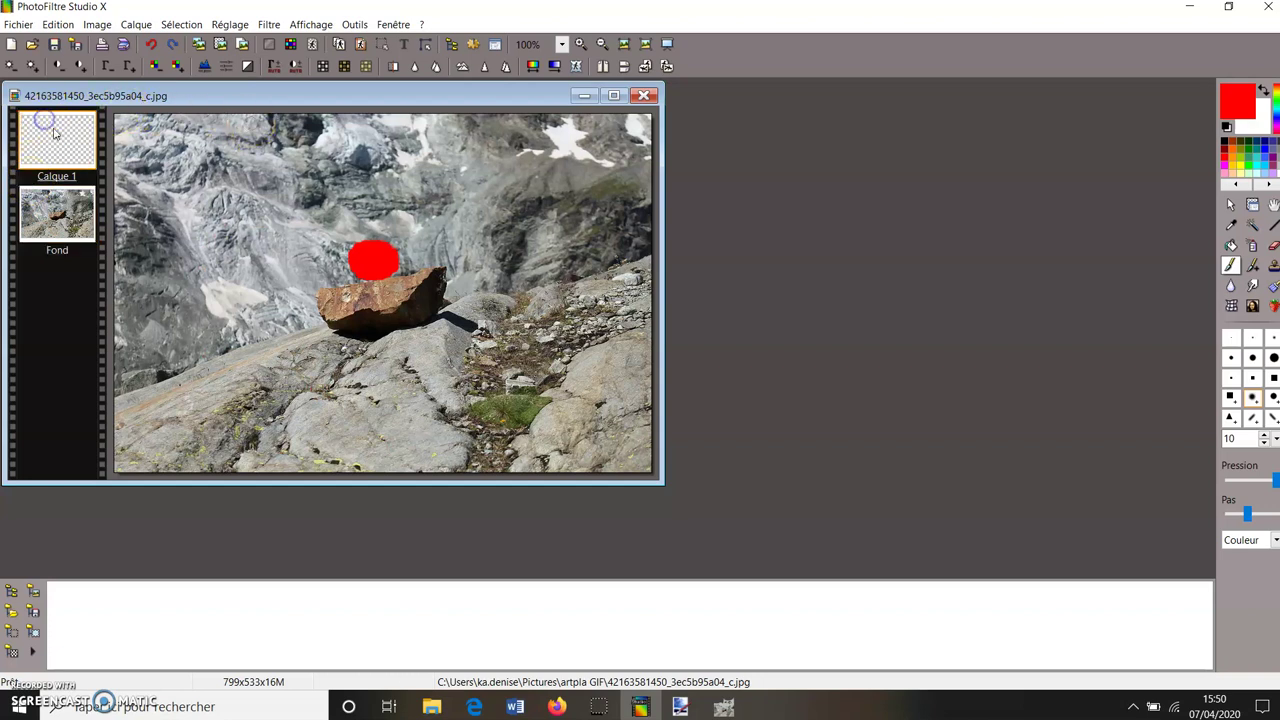
click(136, 24)
mouse_move(155, 45)
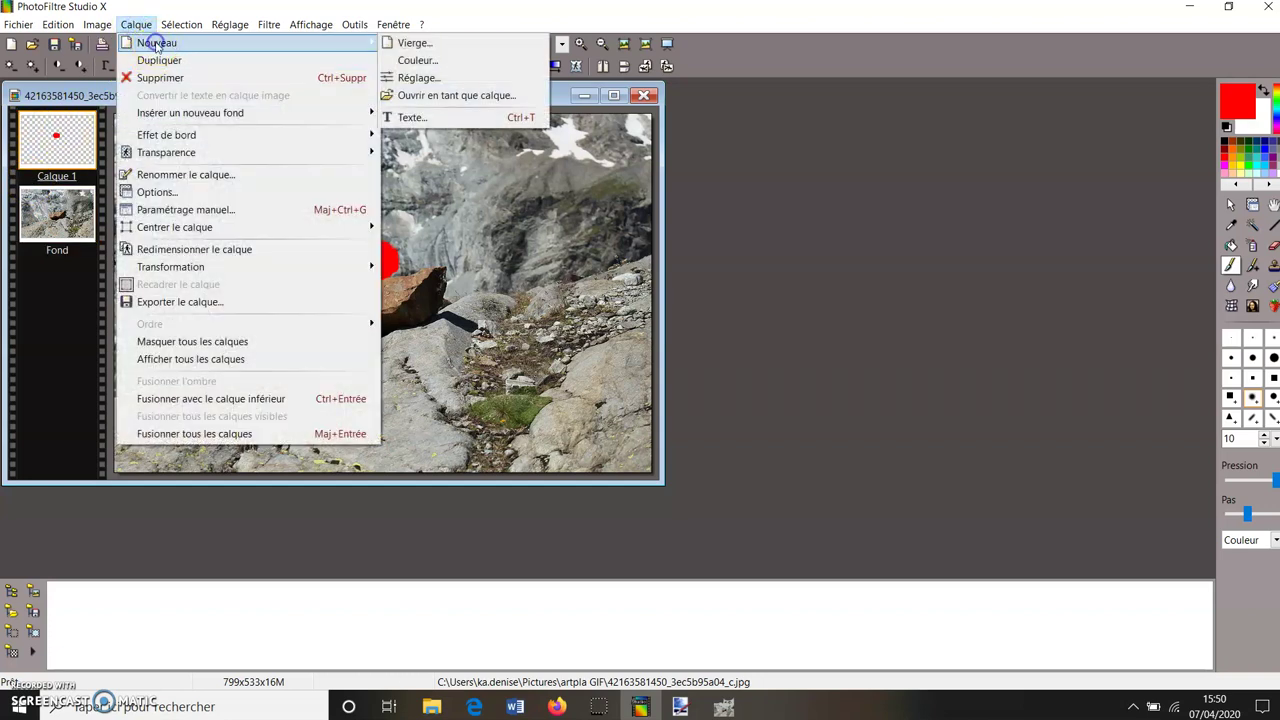
click(405, 43)
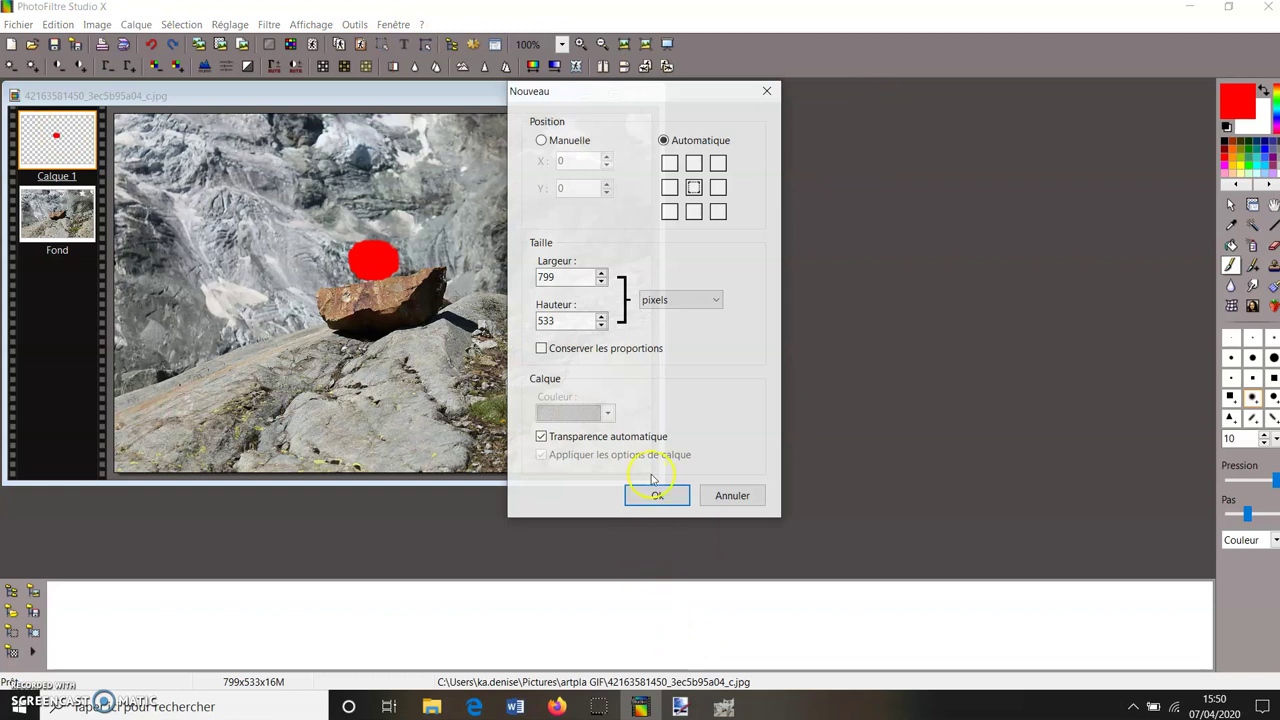
click(656, 494)
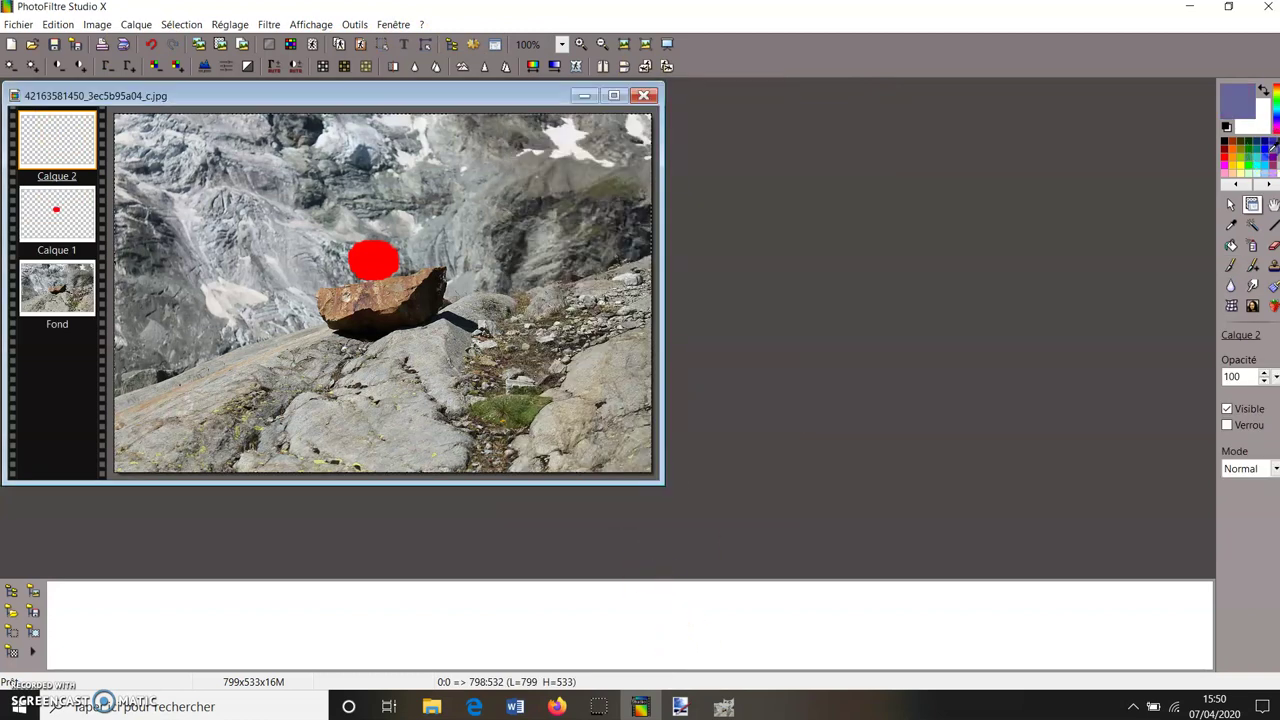
Paint a solid blue spot above the red one on Calque 2 with the size 10 brush
click(1264, 146)
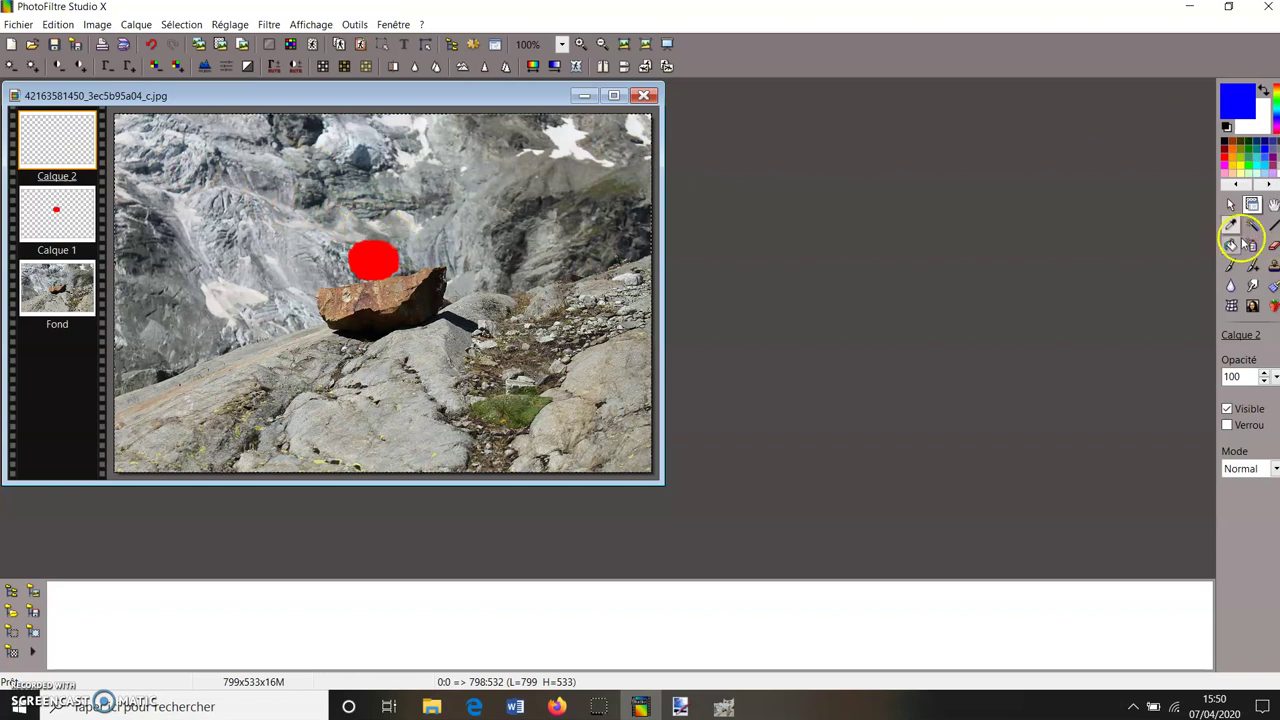
click(1231, 265)
click(379, 221)
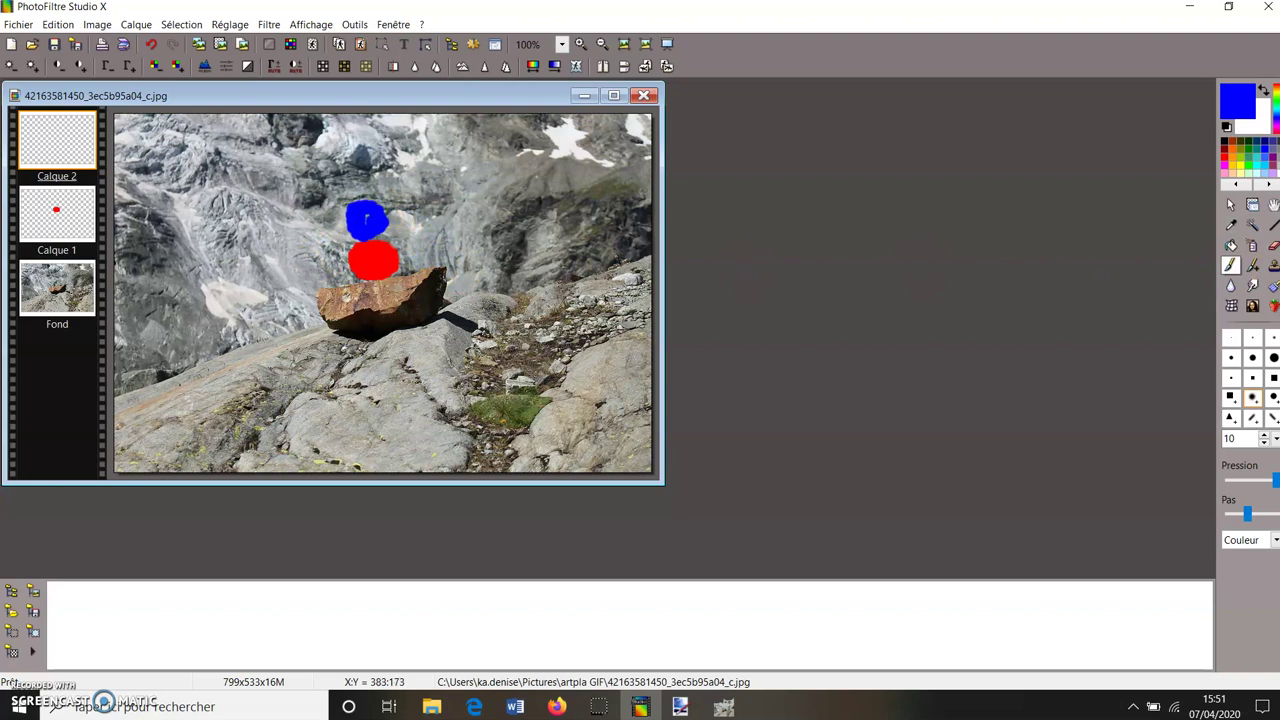
mouse_move(42, 178)
mouse_down()
mouse_move(42, 207)
mouse_move(47, 174)
mouse_up()
mouse_move(680, 706)
click(620, 636)
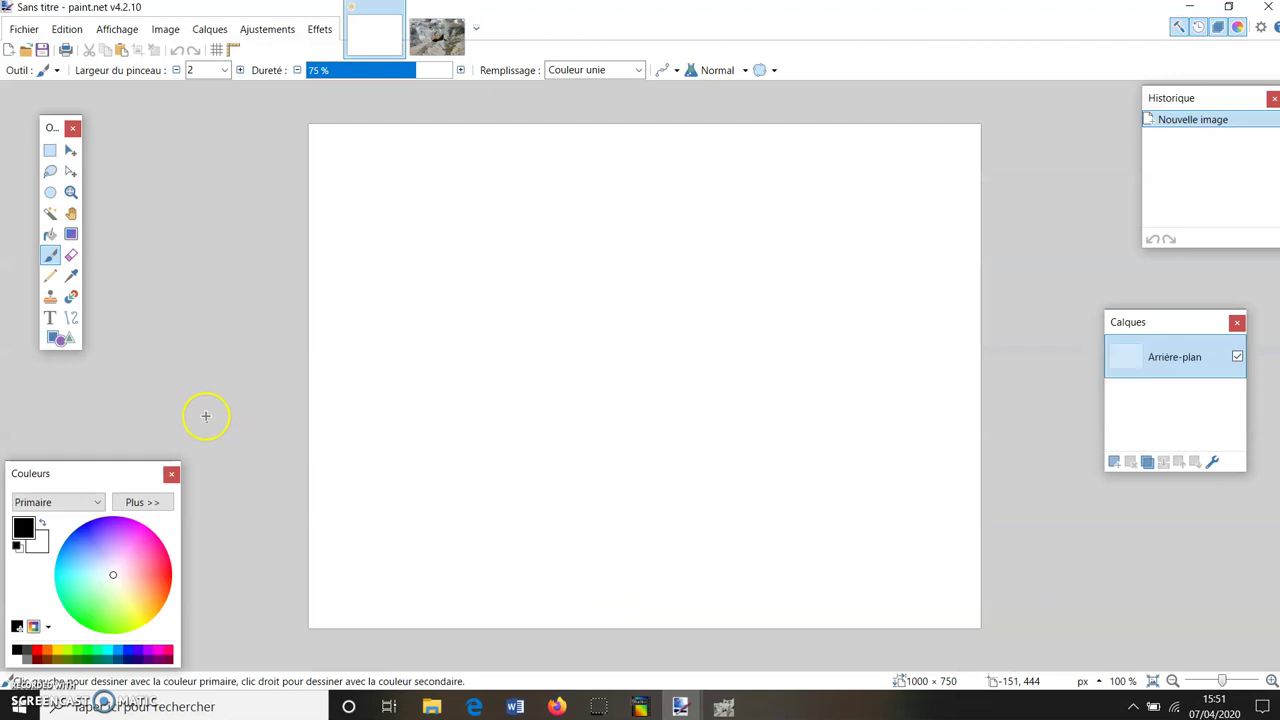
click(22, 30)
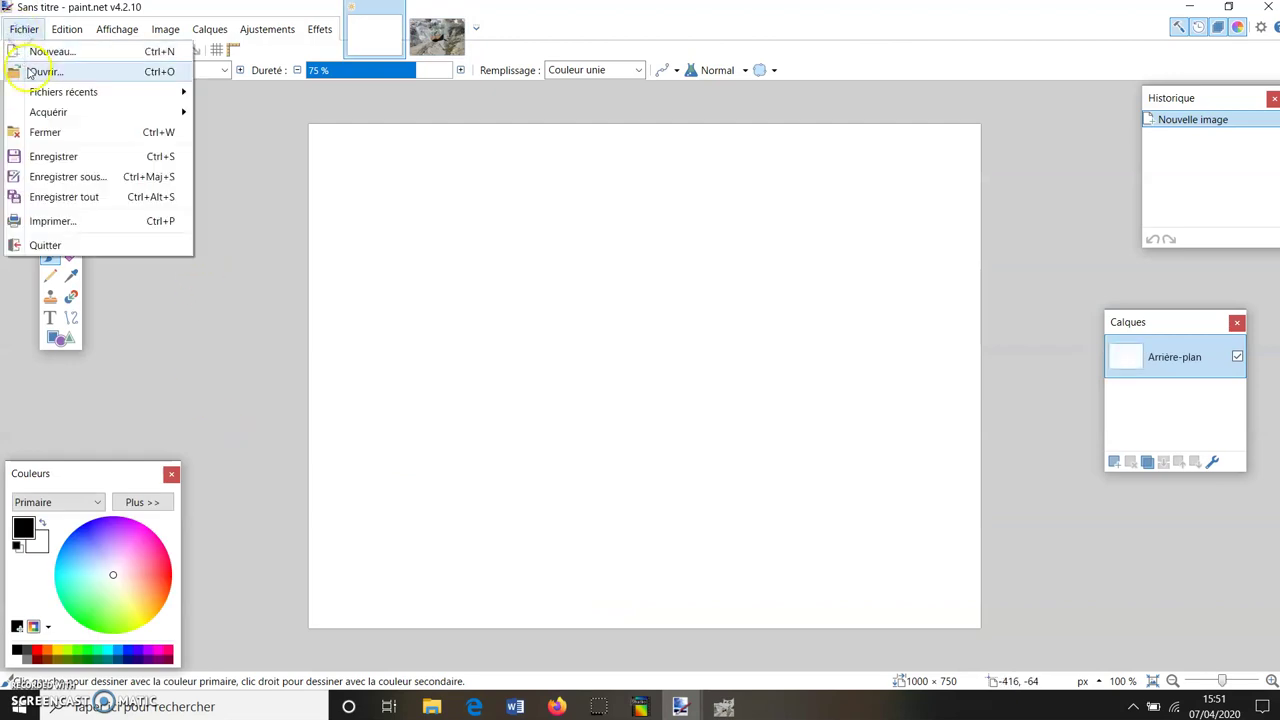
click(45, 71)
click(385, 145)
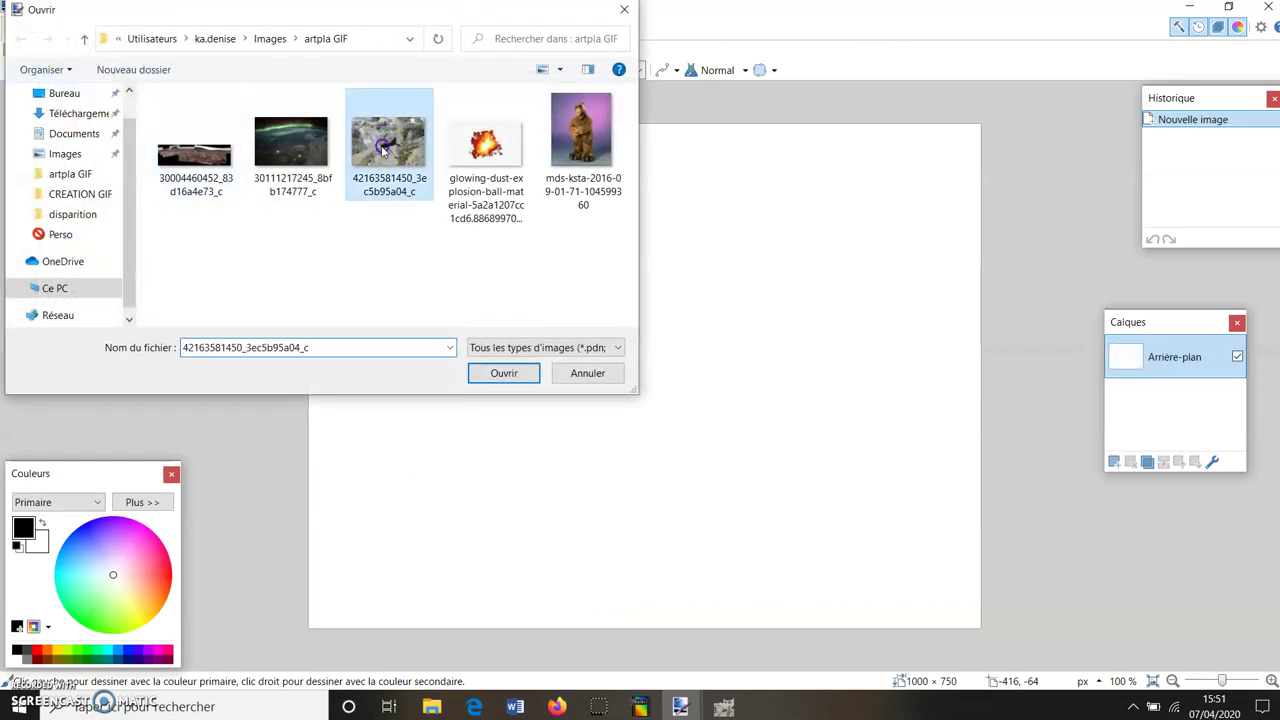
click(479, 381)
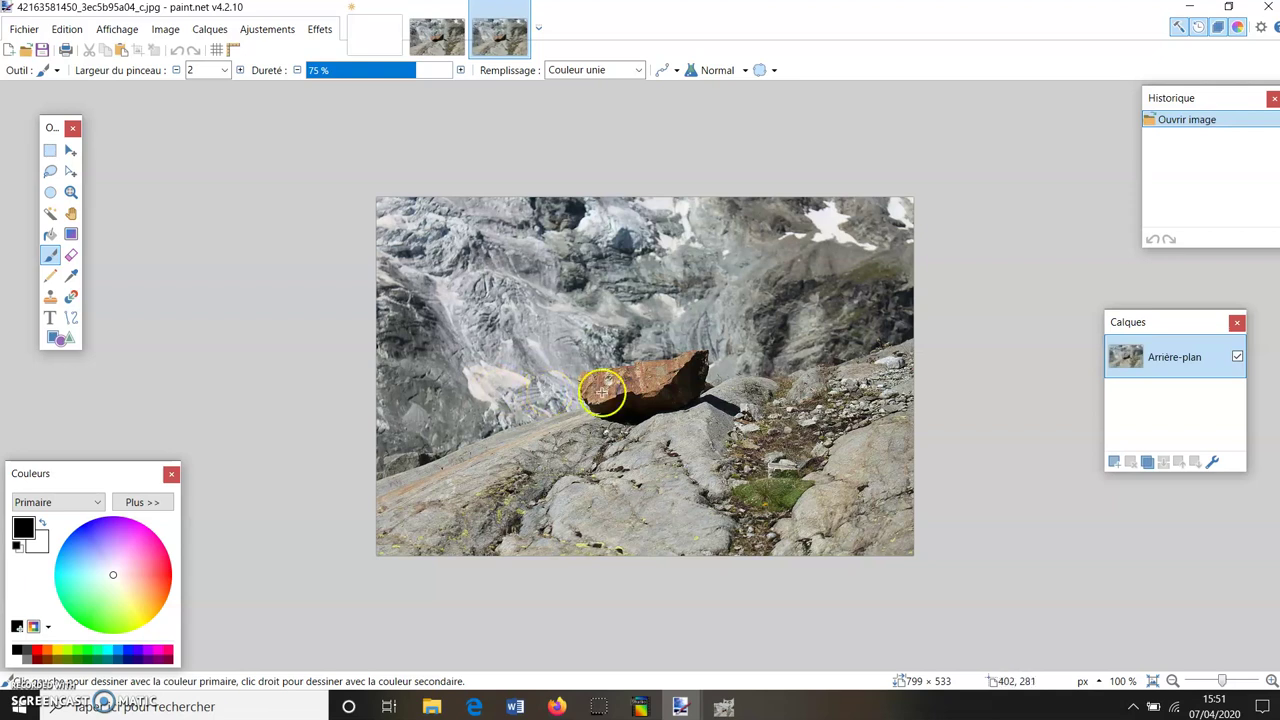
View the properties of the Arrière-plan layer, then hide the layer and show it again
double_click(1193, 349)
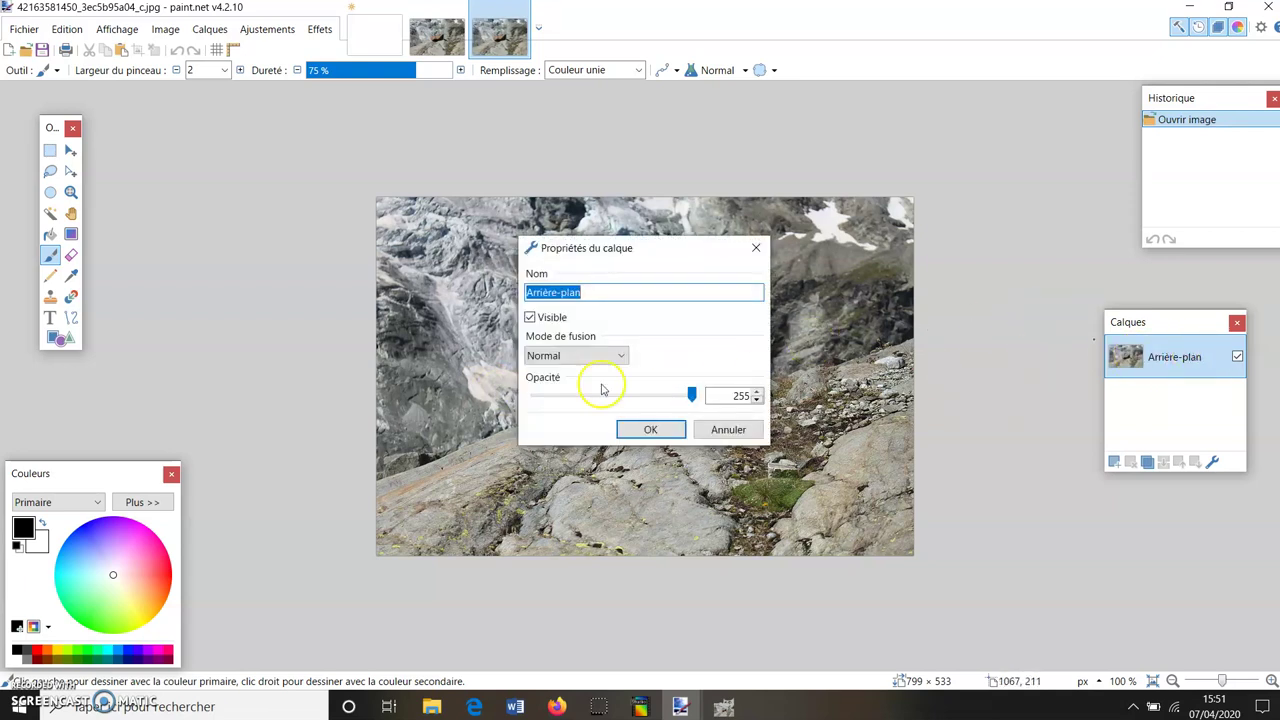
click(729, 430)
click(1237, 357)
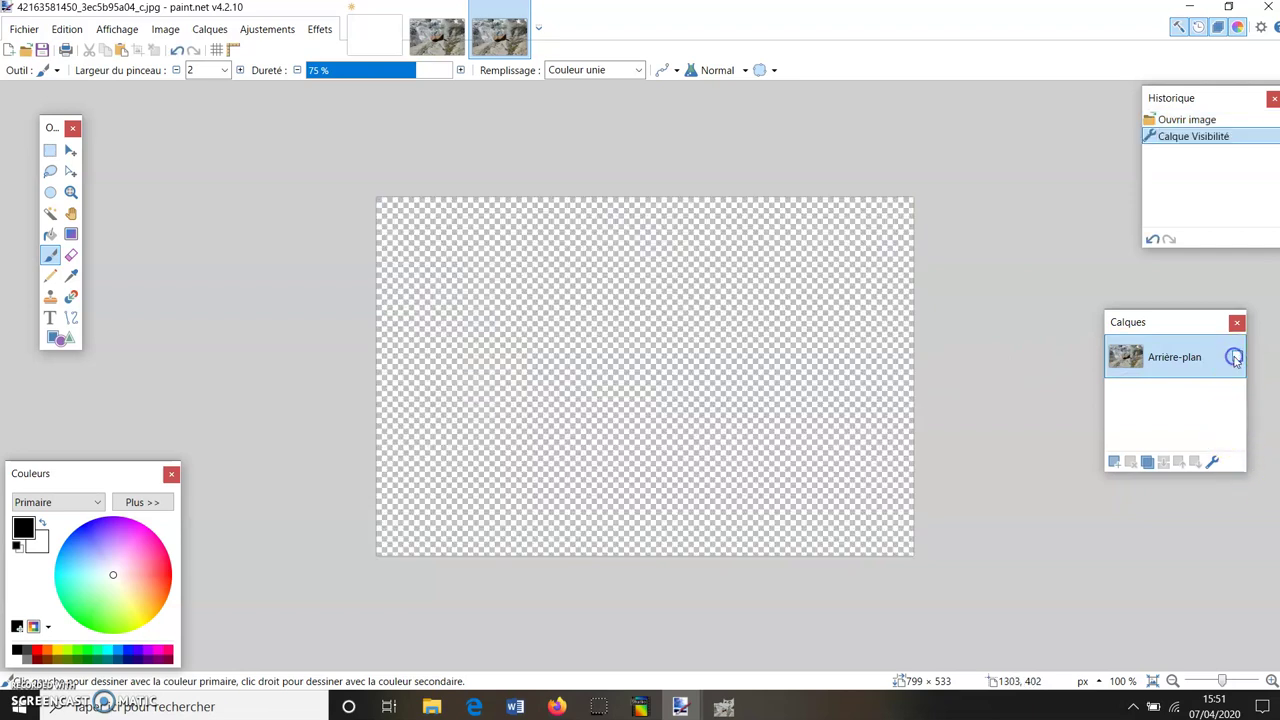
click(1237, 357)
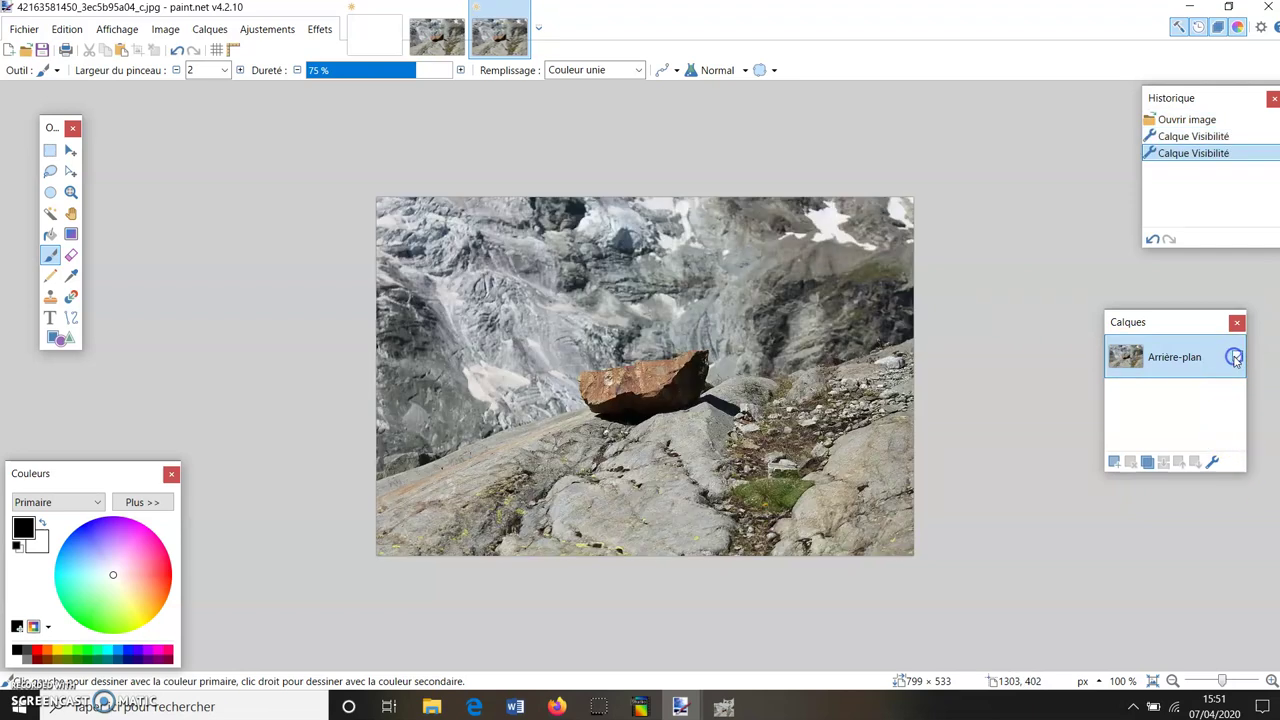
Add a layer above Arrière-plan and paint a red spot above the rock on it with brush width 11
click(1112, 465)
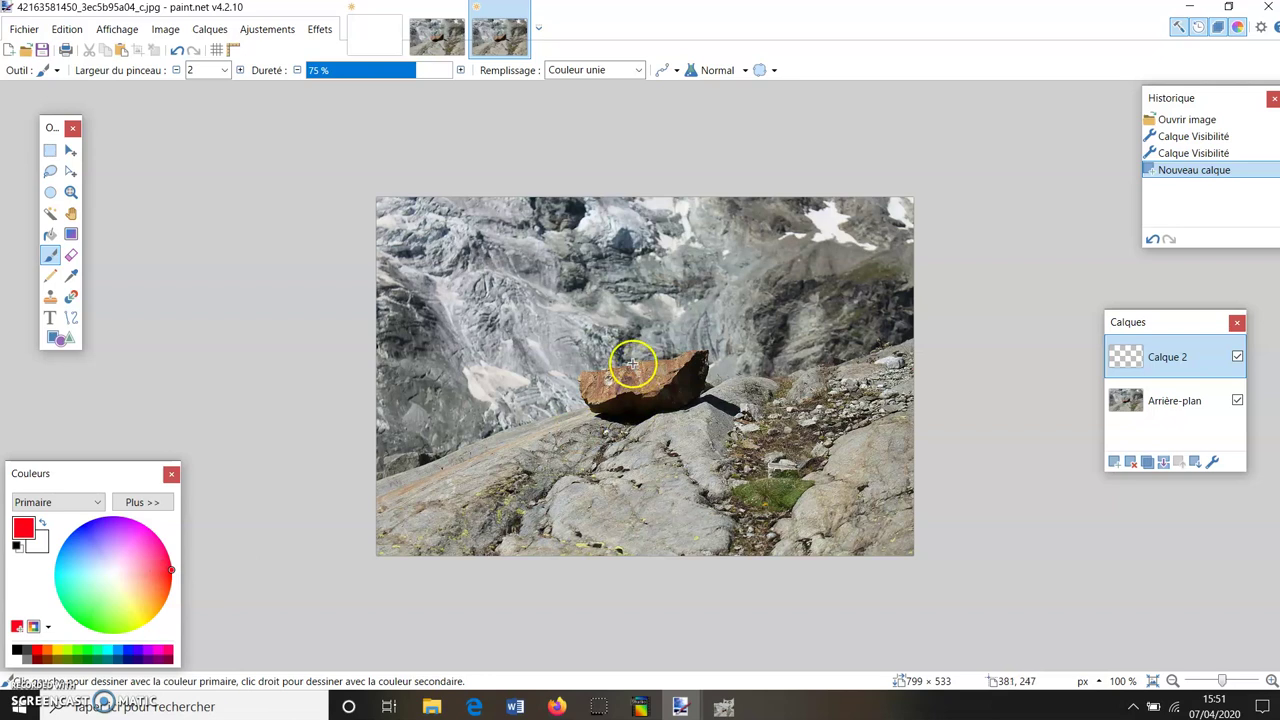
click(226, 73)
click(191, 203)
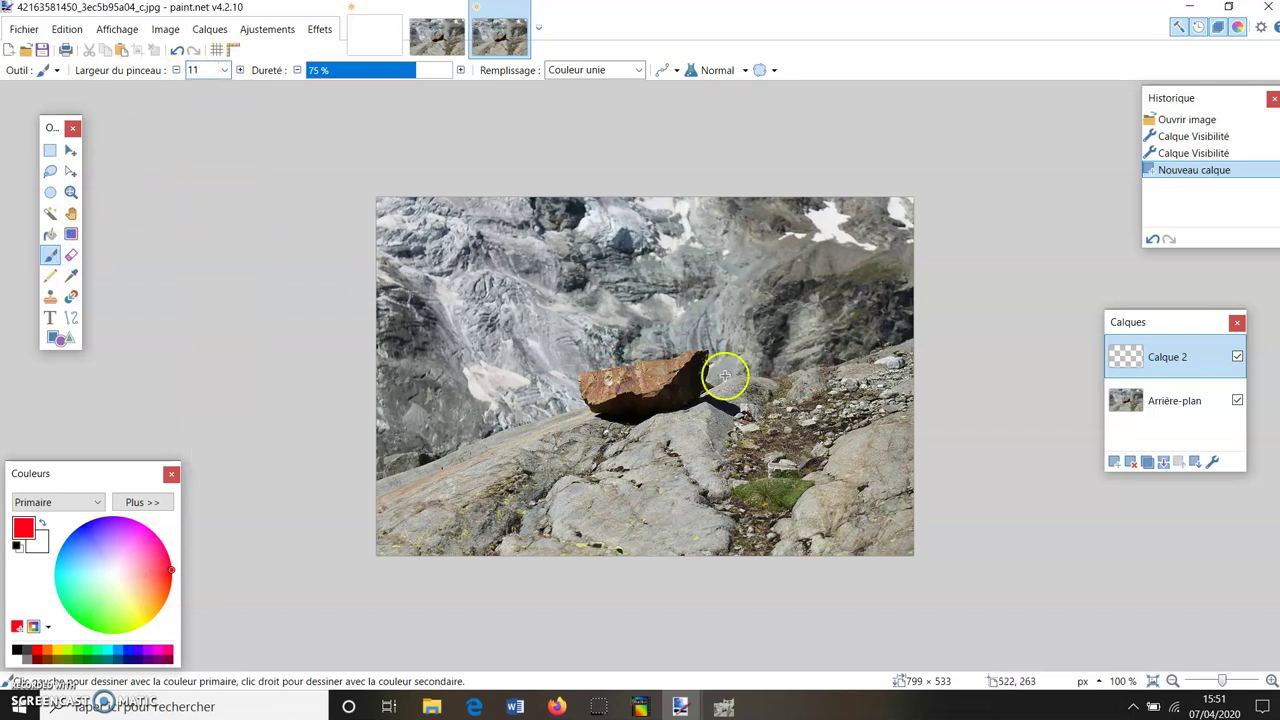
drag(651, 348, 634, 348)
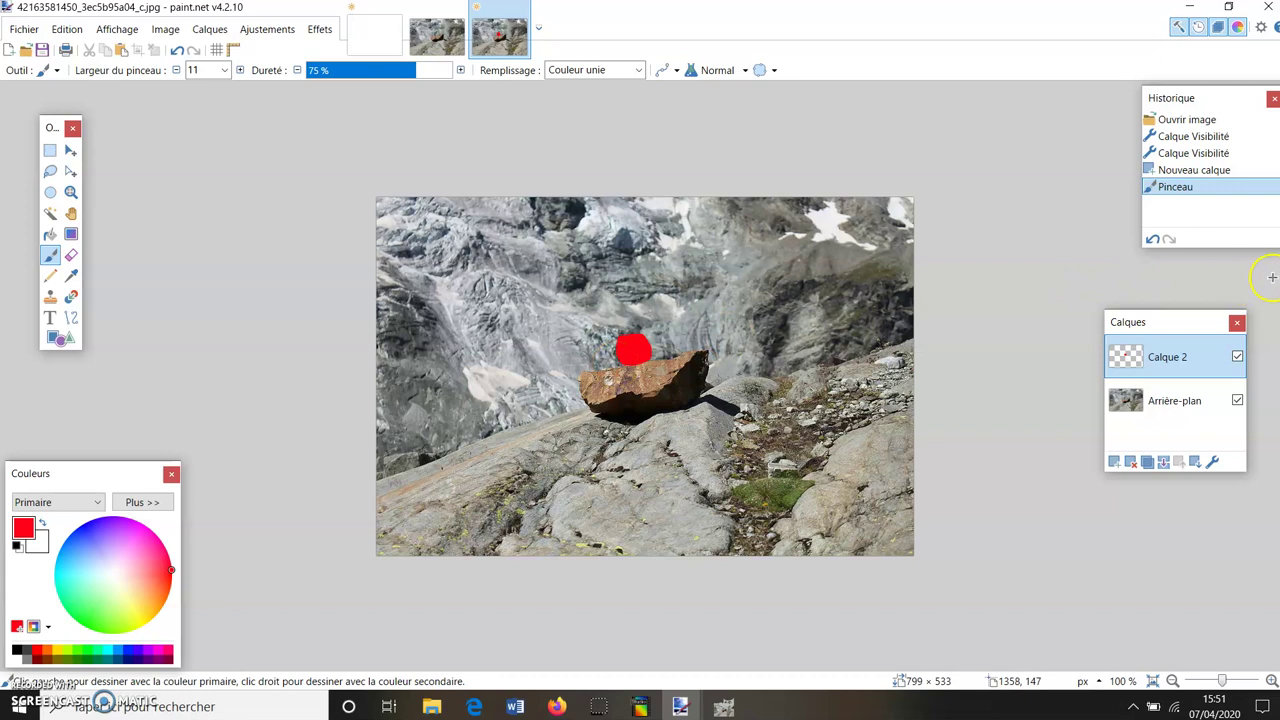
Try a blue brush stroke above the red spot on a new layer, then undo it and delete that layer
click(1116, 463)
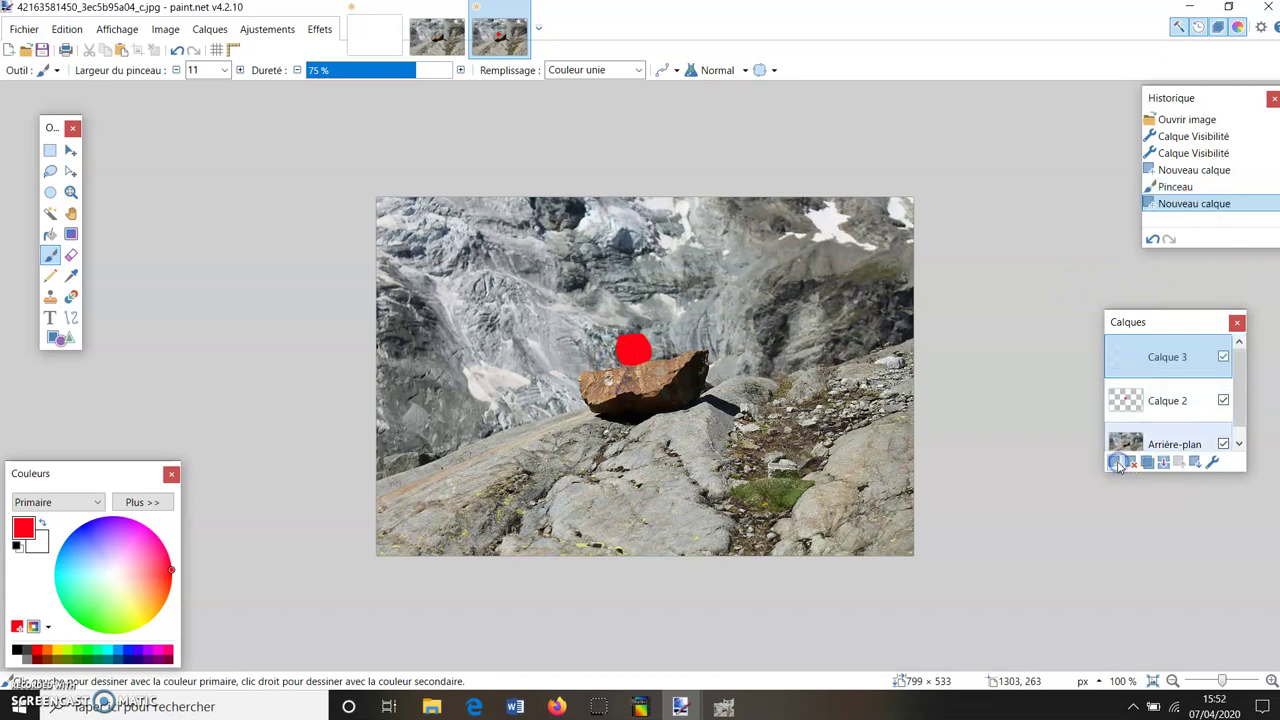
click(96, 522)
mouse_move(604, 340)
mouse_down()
mouse_move(640, 310)
mouse_move(625, 325)
mouse_move(648, 322)
mouse_up()
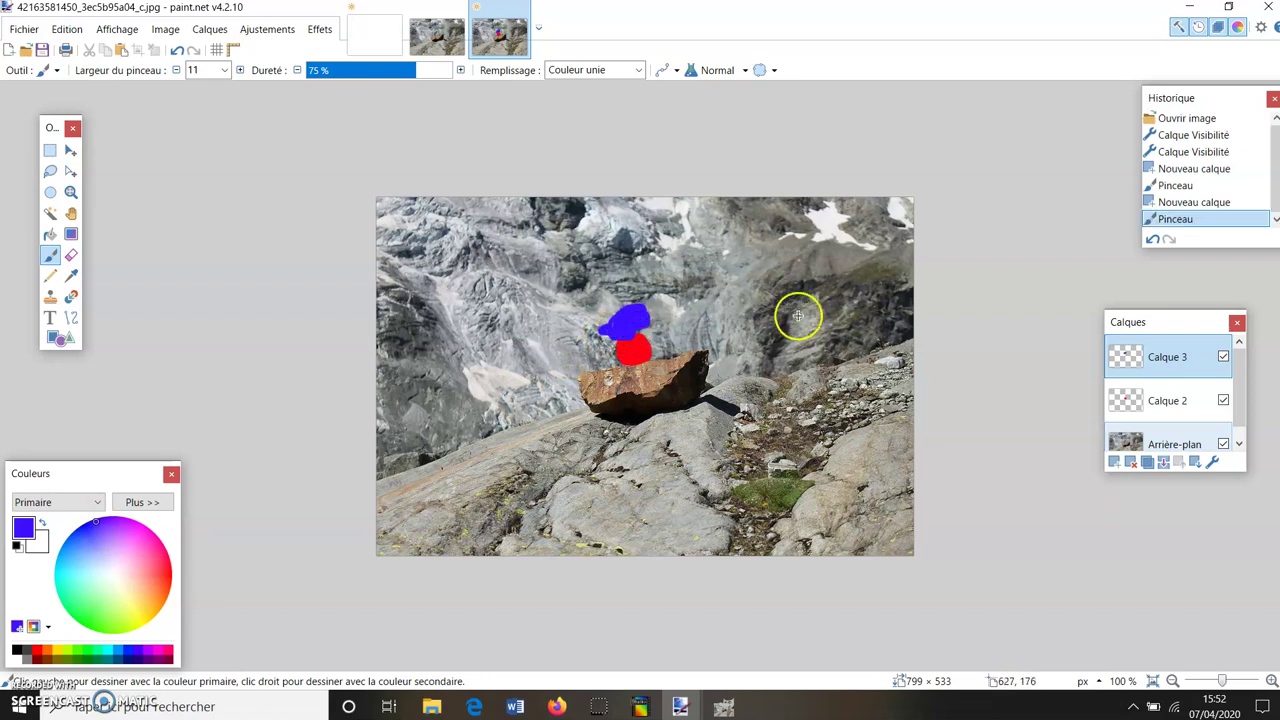
key(ctrl+z)
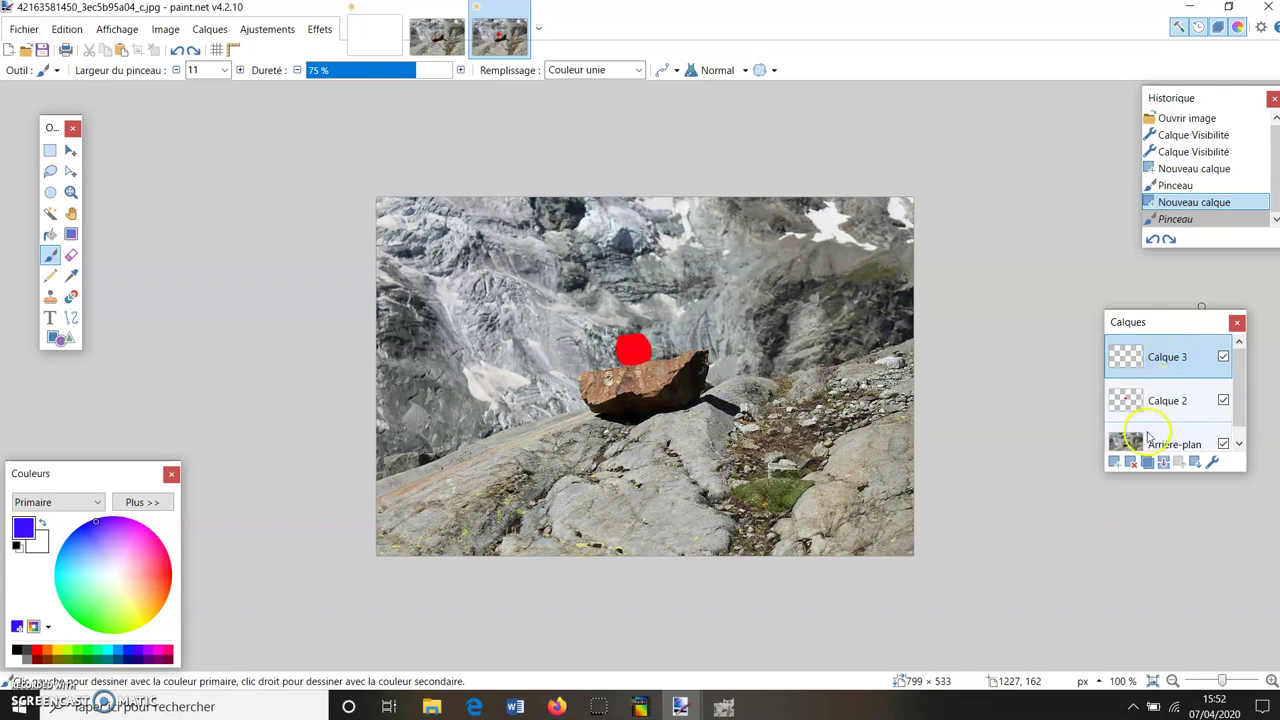
click(1130, 462)
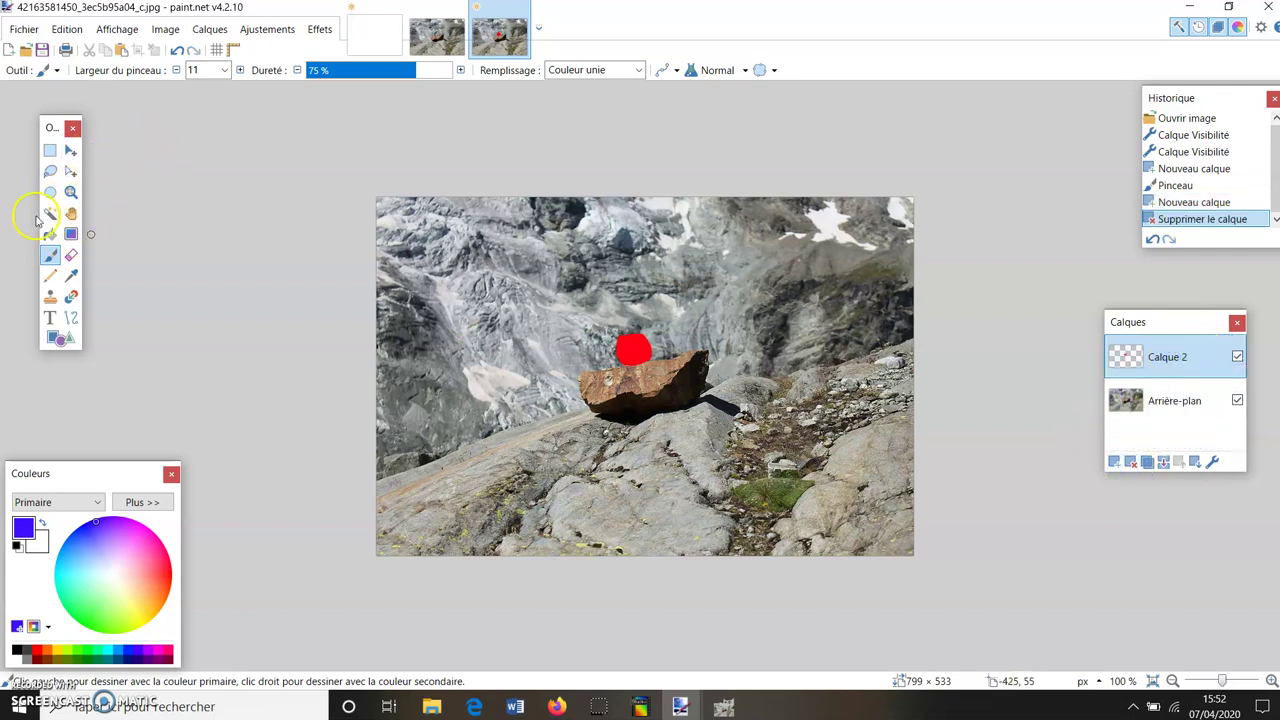
Paint a blue spot above the red one on Calque 2, and toggle the layer's visibility off and on twice
drag(629, 314, 628, 322)
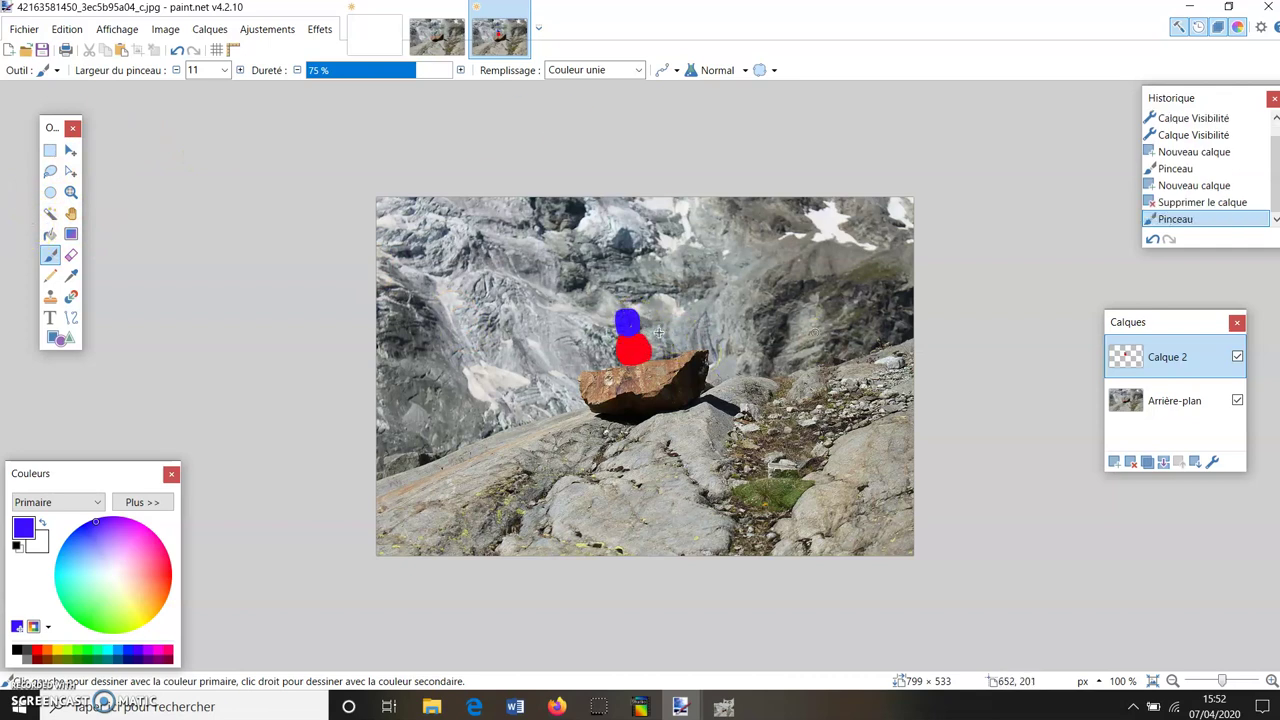
click(1236, 357)
click(1236, 357)
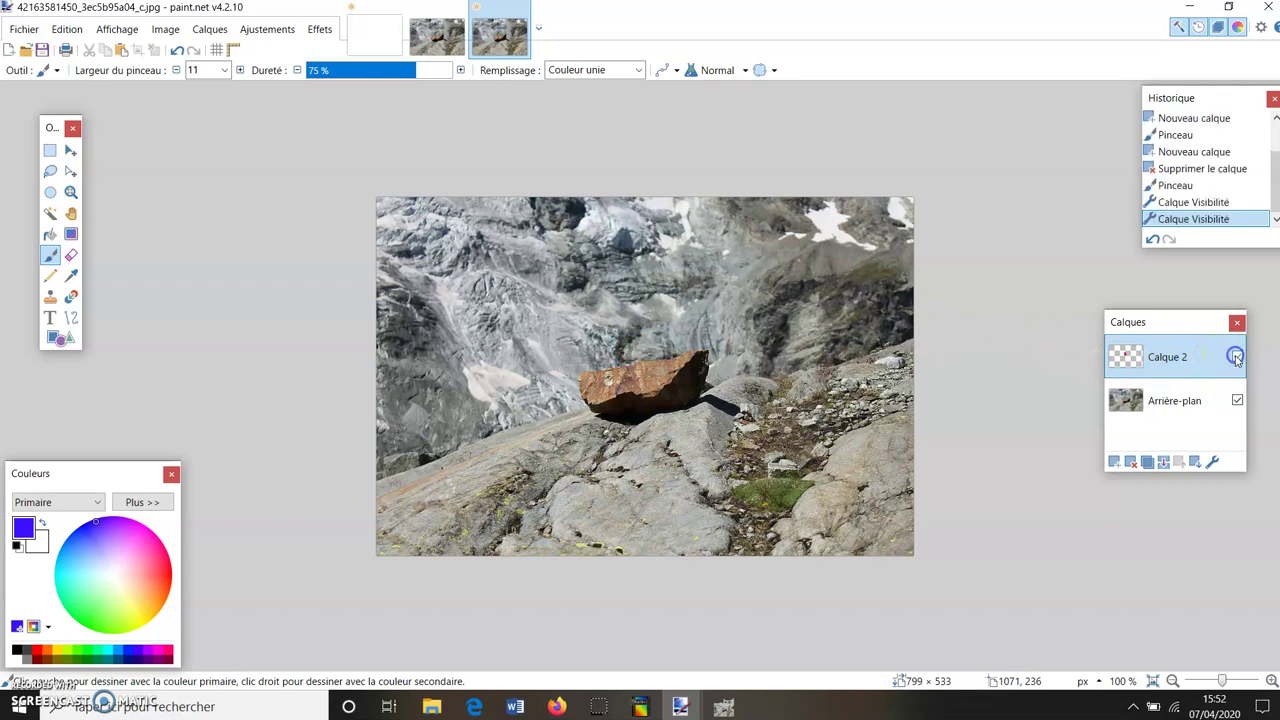
click(1236, 357)
click(1236, 357)
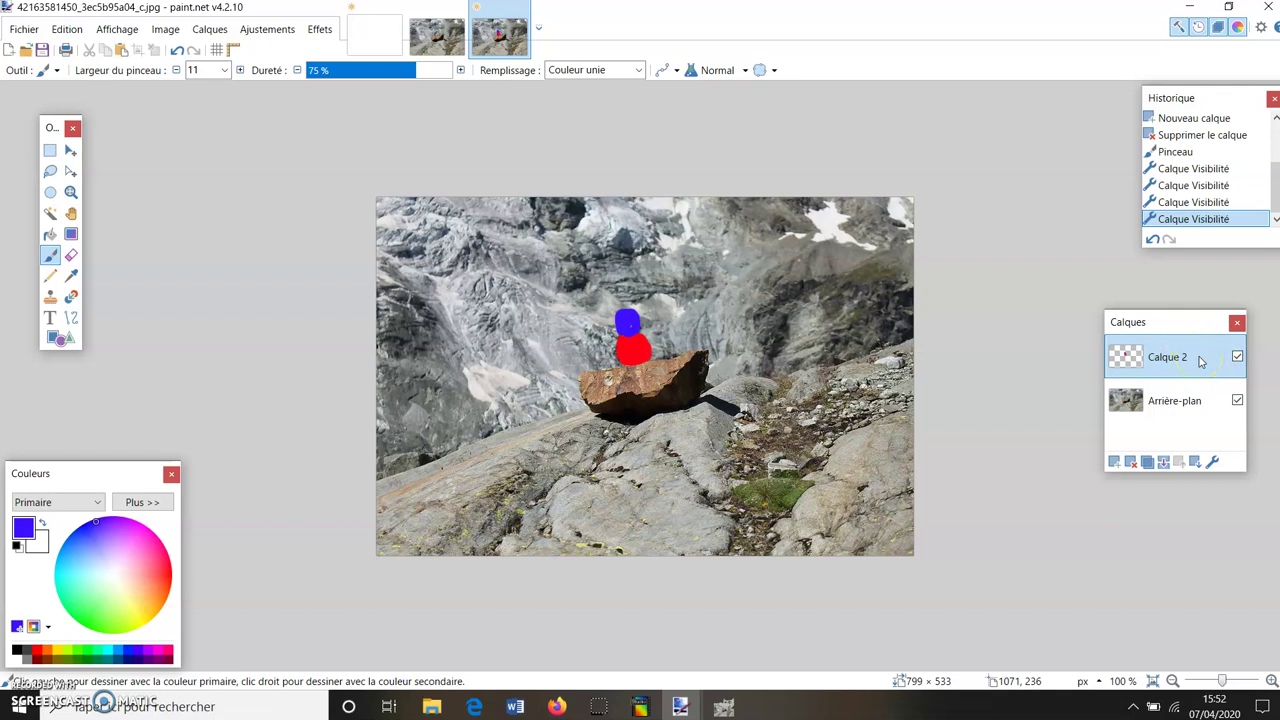
Undo the visibility changes and the blue brush stroke on Calque 2
key(ctrl+z)
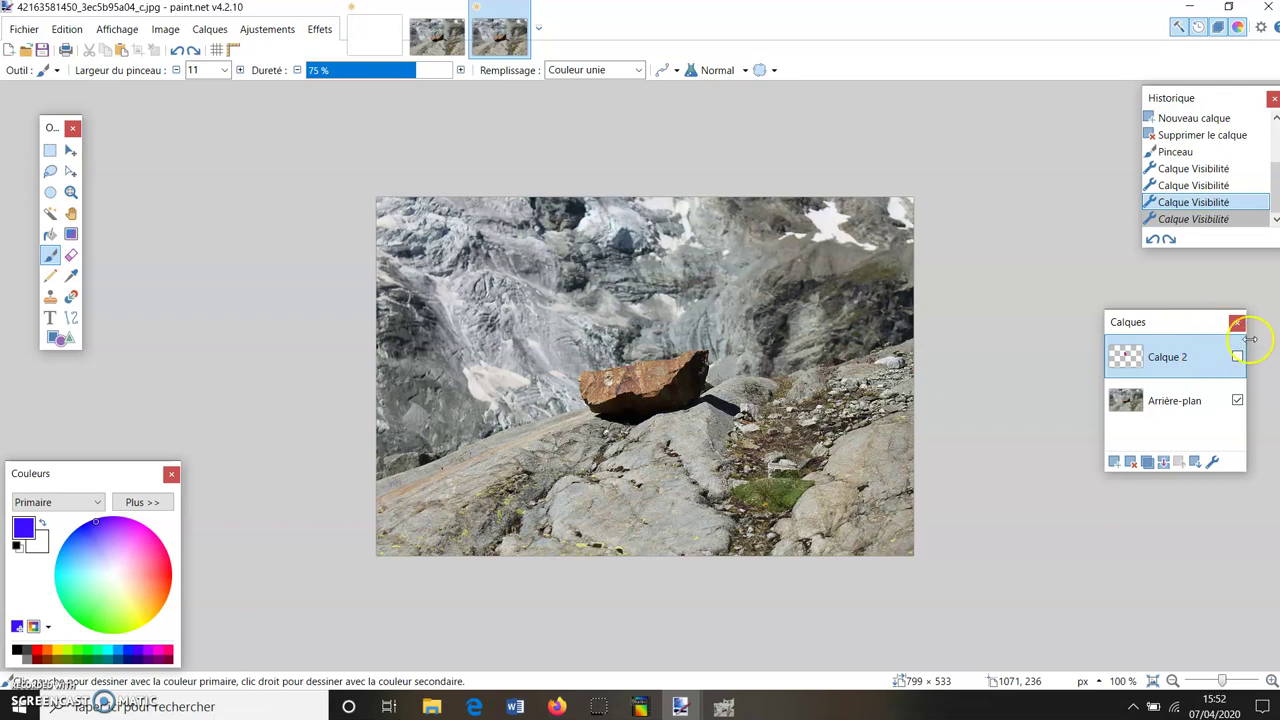
click(1237, 357)
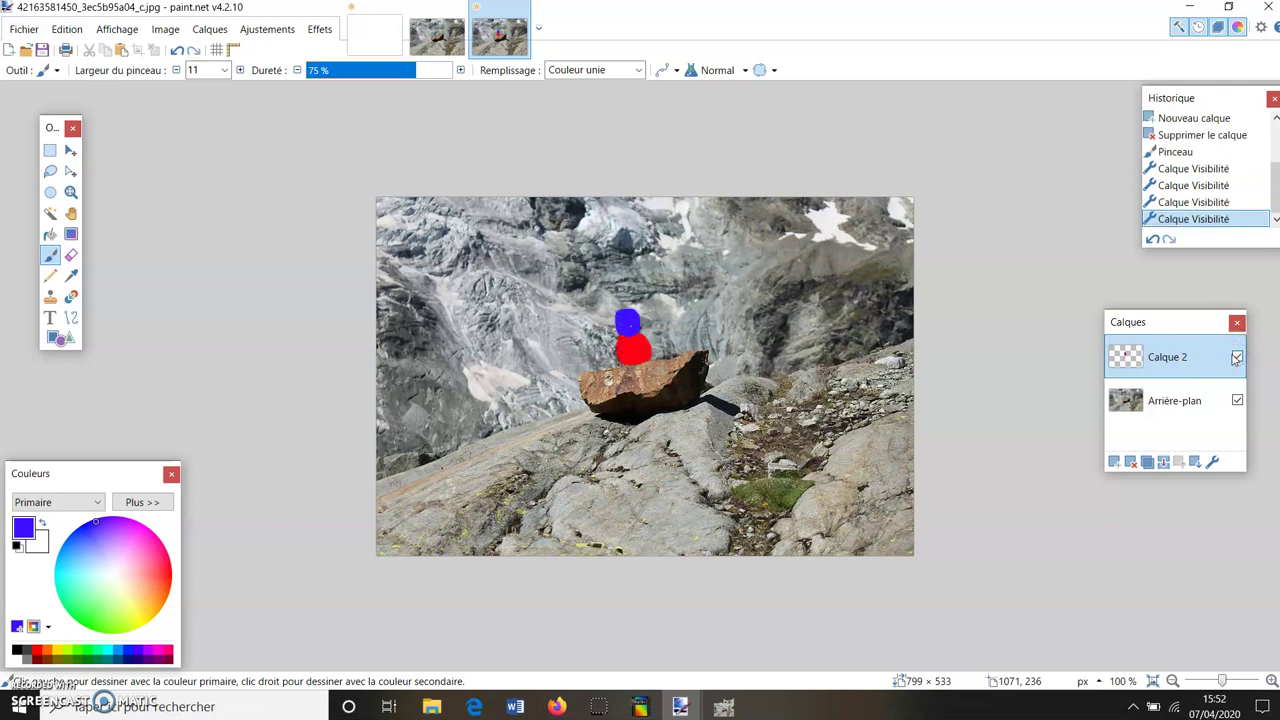
key(ctrl+z)
key(ctrl+z)
key(ctrl+z)
key(ctrl+z)
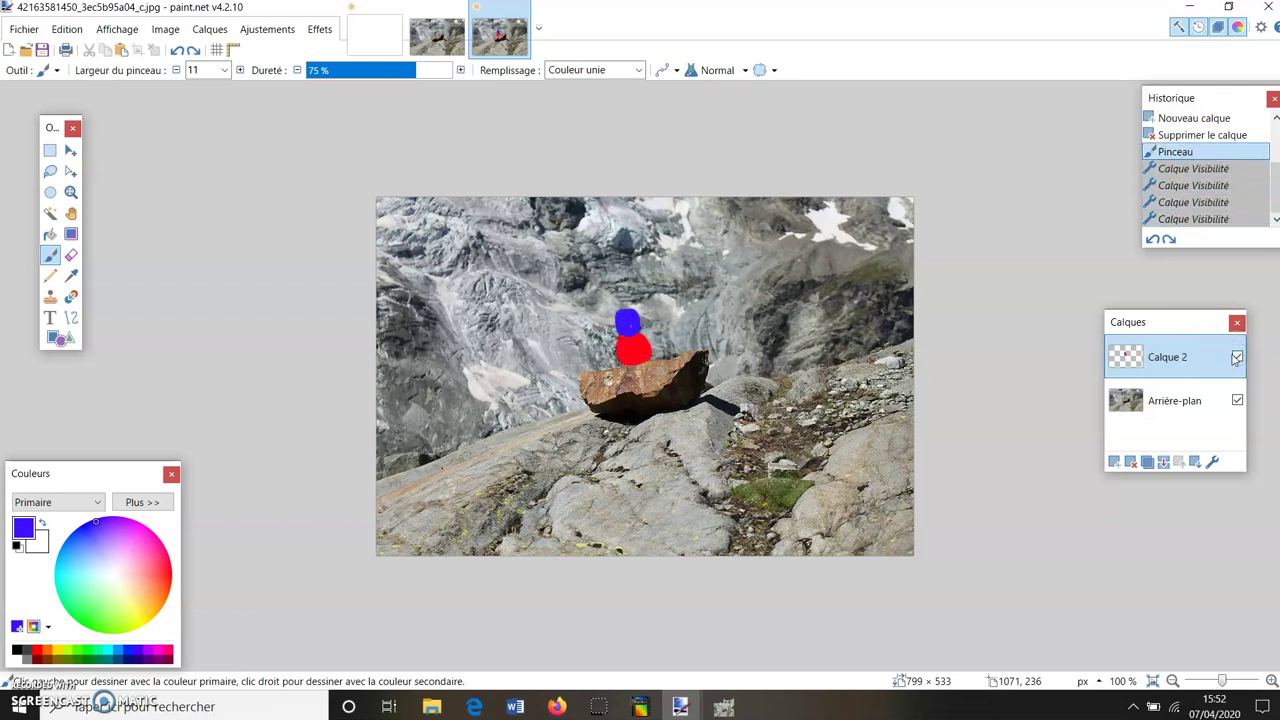
key(ctrl+z)
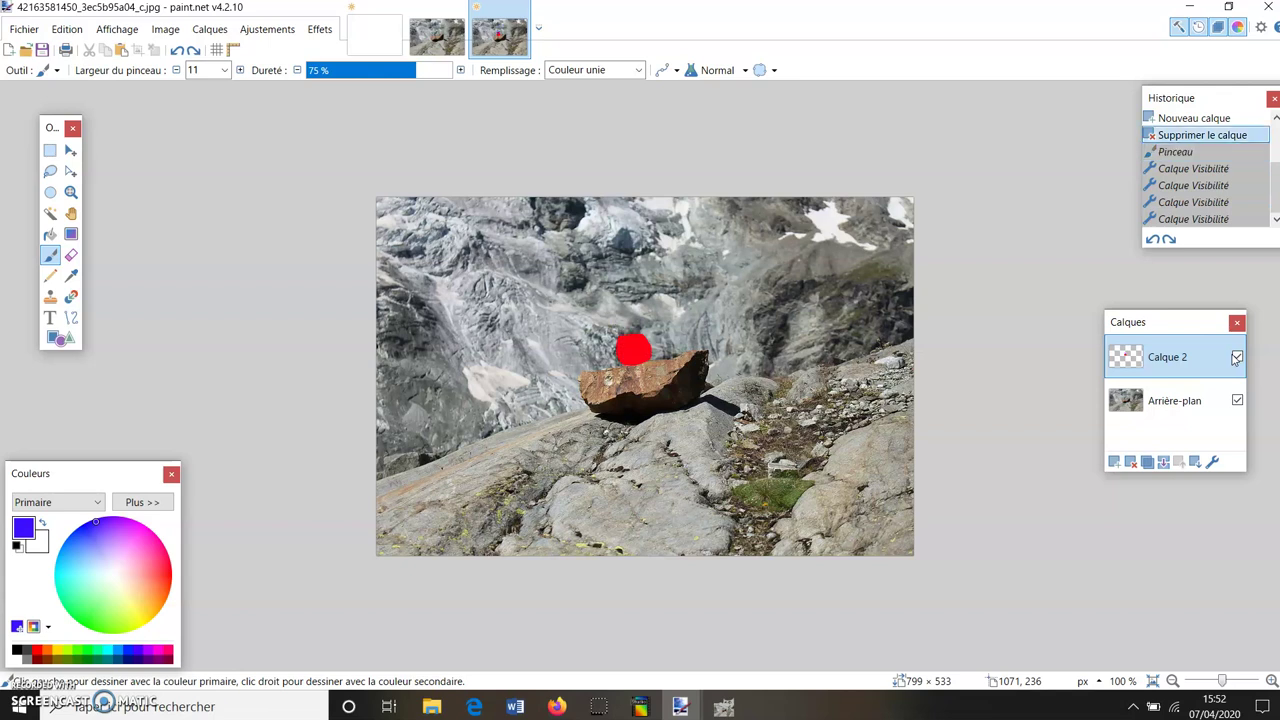
Add a layer above Calque 2 and paint a blue spot above the red one on it
click(1113, 464)
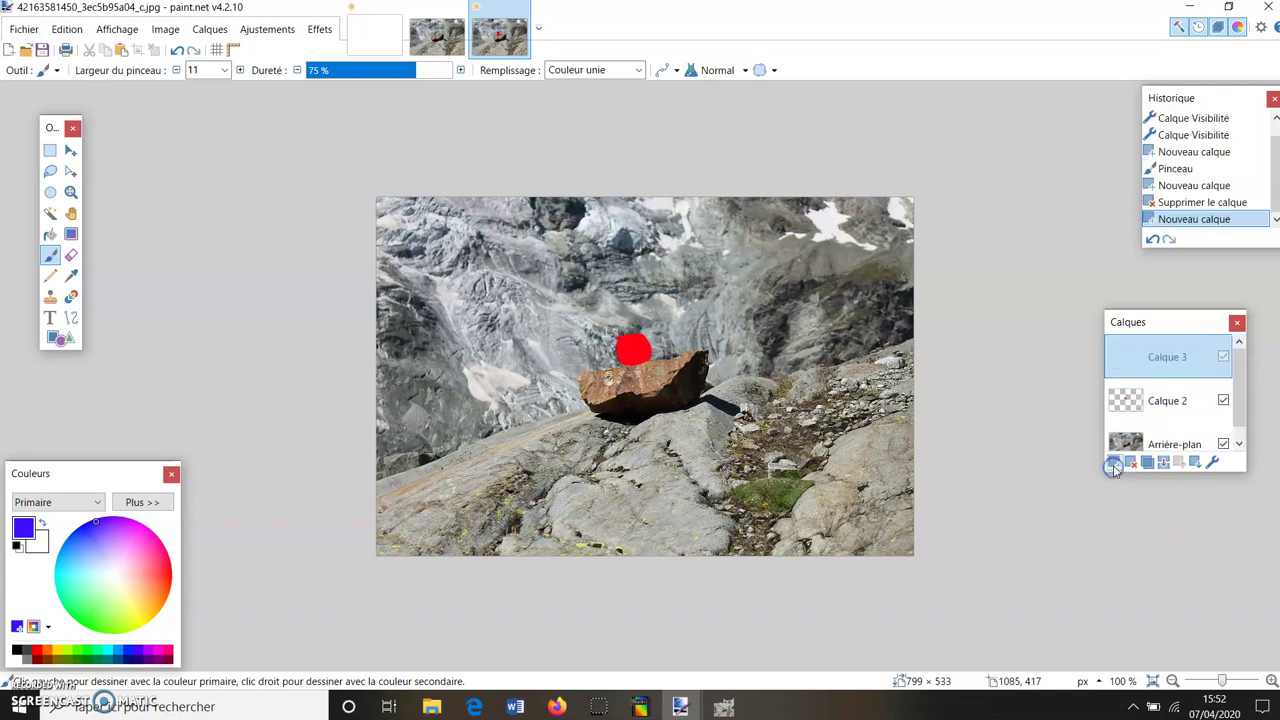
drag(623, 330, 625, 318)
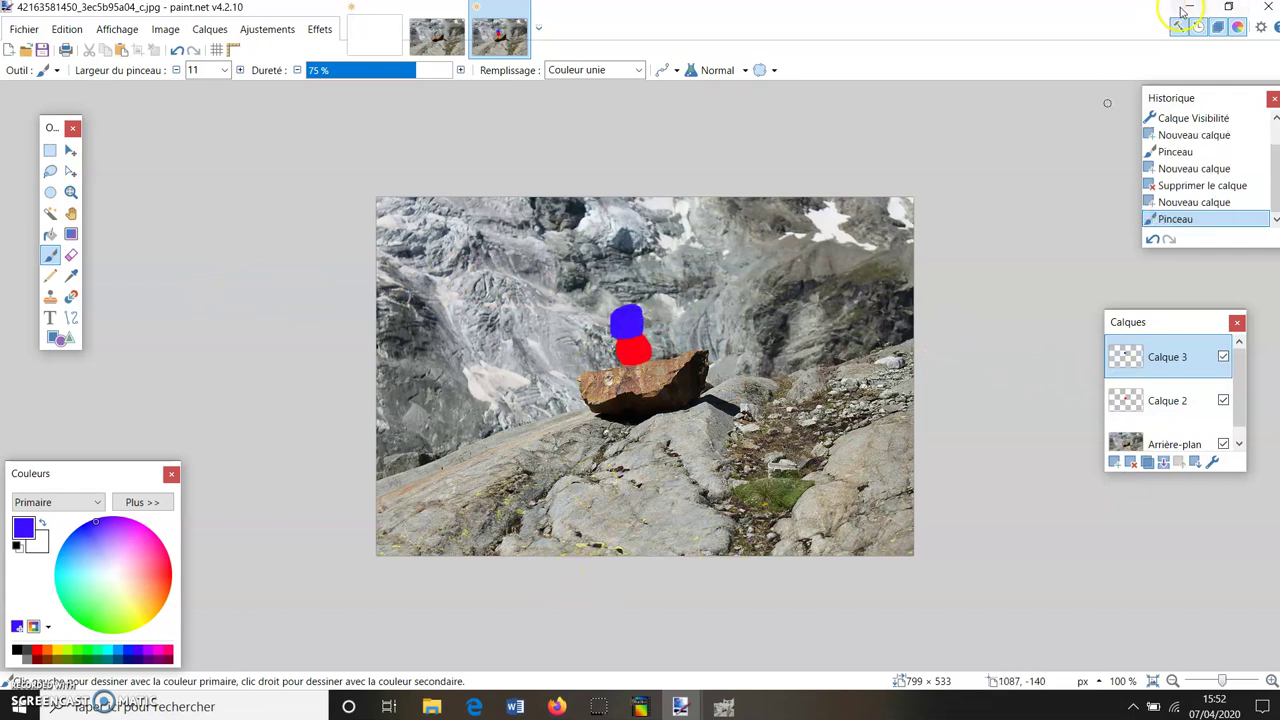
Switch to GIMP and add a 799 x 533 pixel layer filled with transparency above the photo
click(1187, 8)
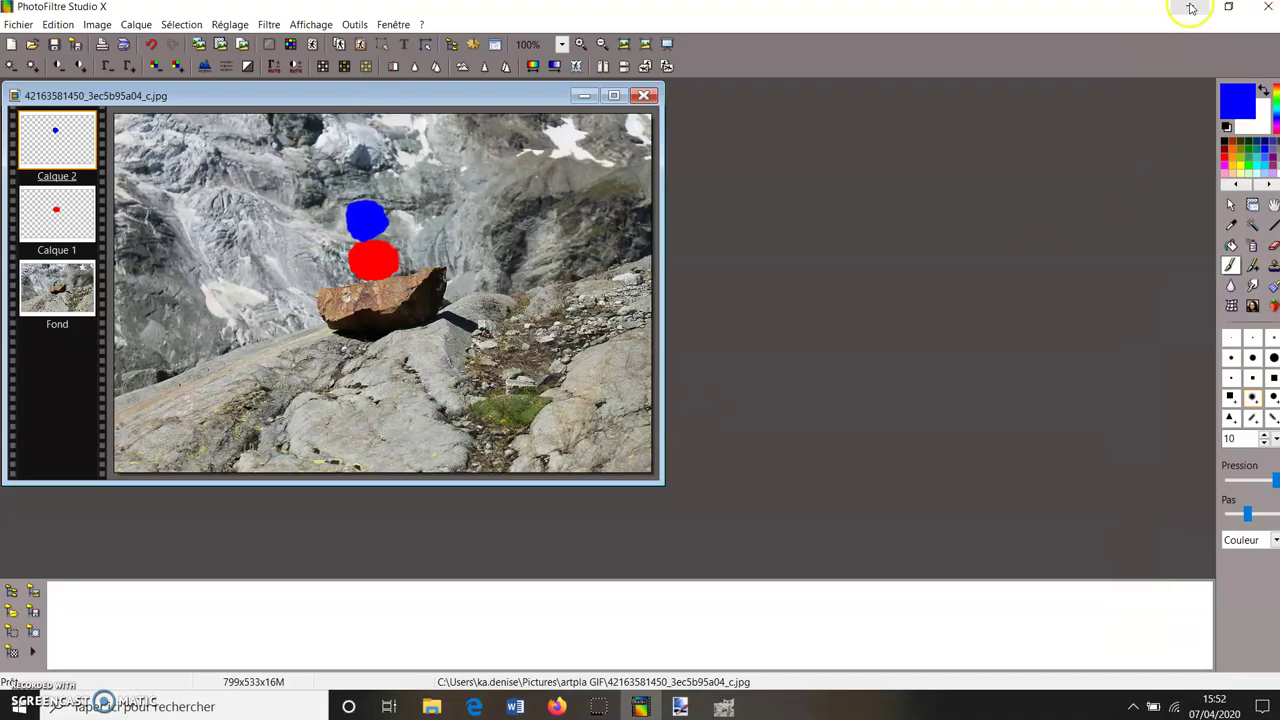
click(1190, 8)
click(1192, 6)
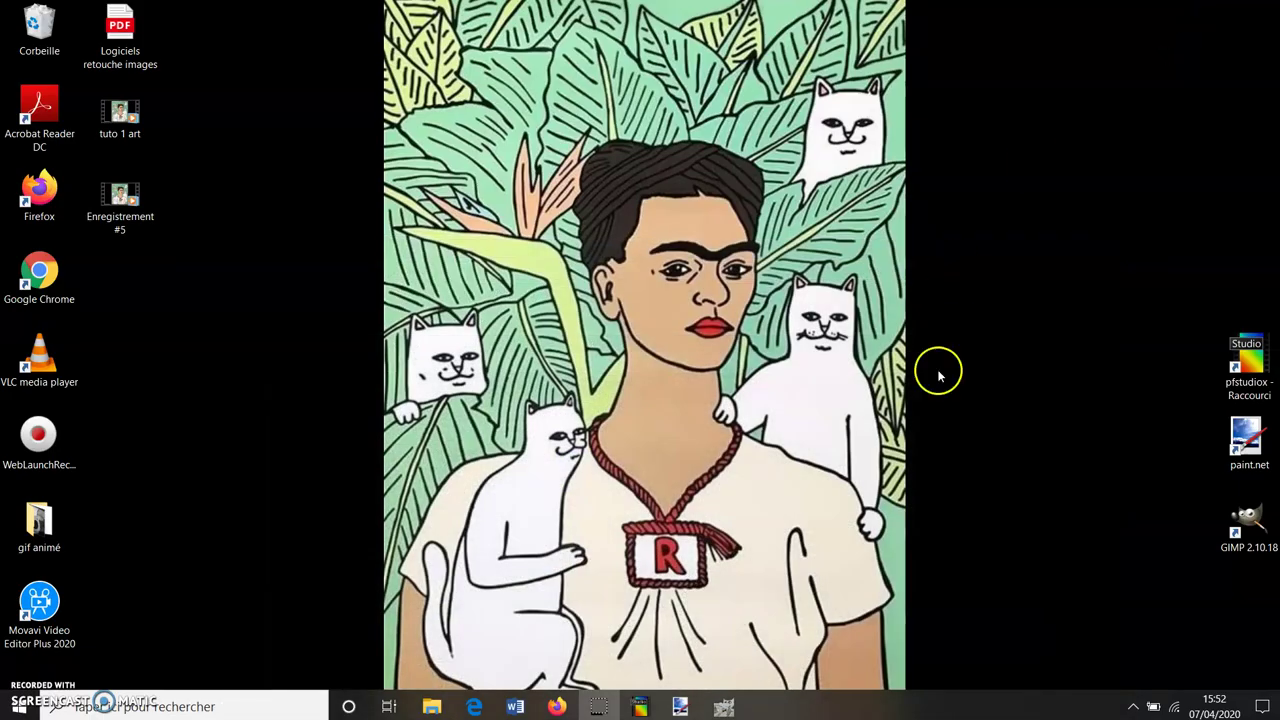
double_click(1223, 523)
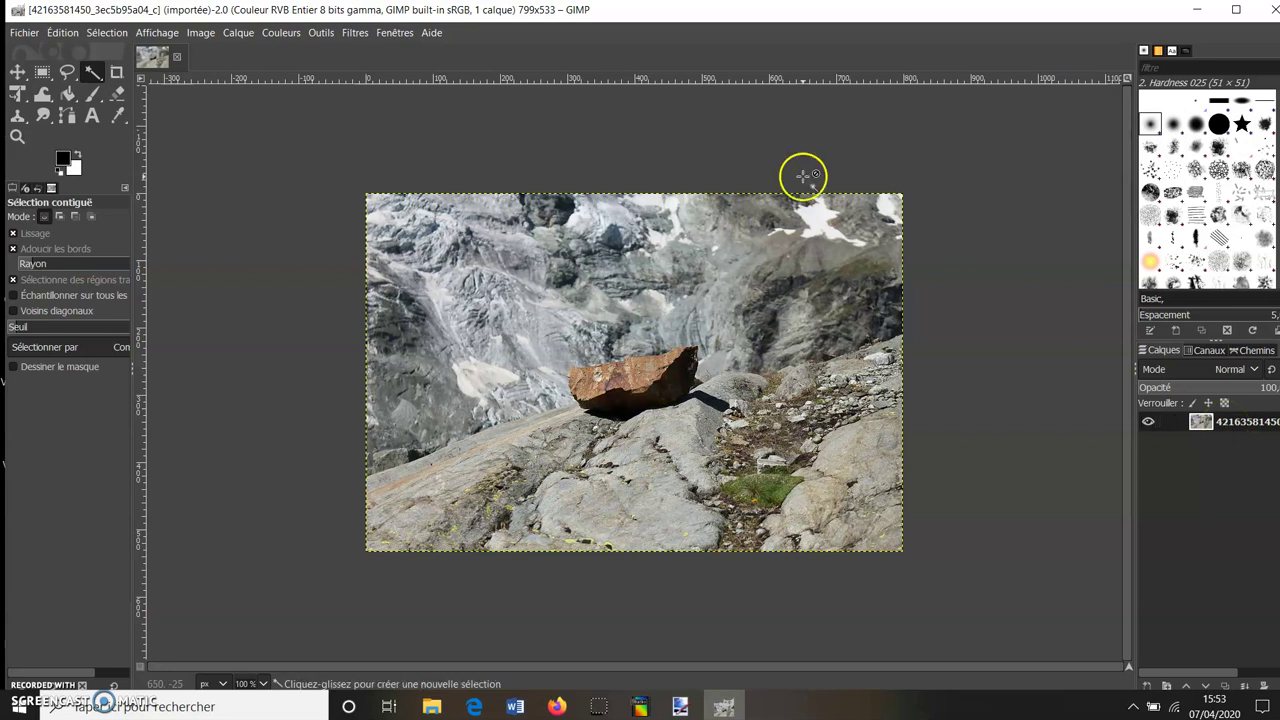
click(230, 33)
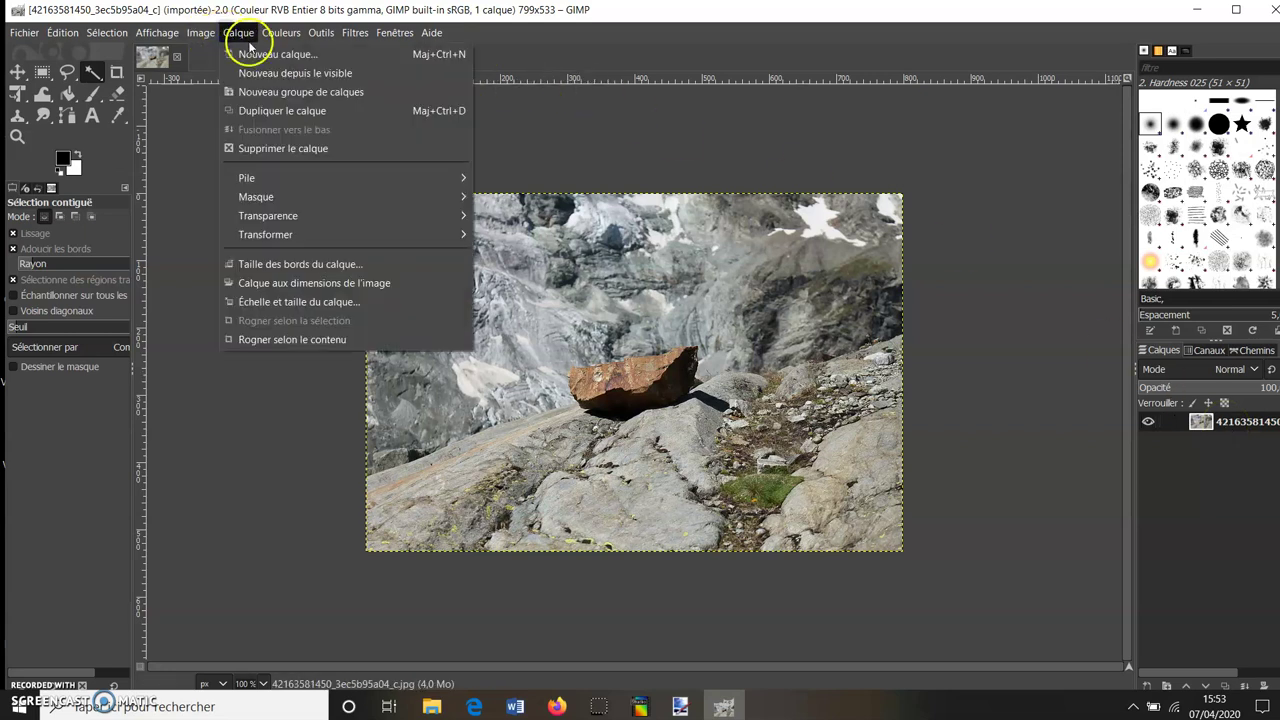
click(257, 53)
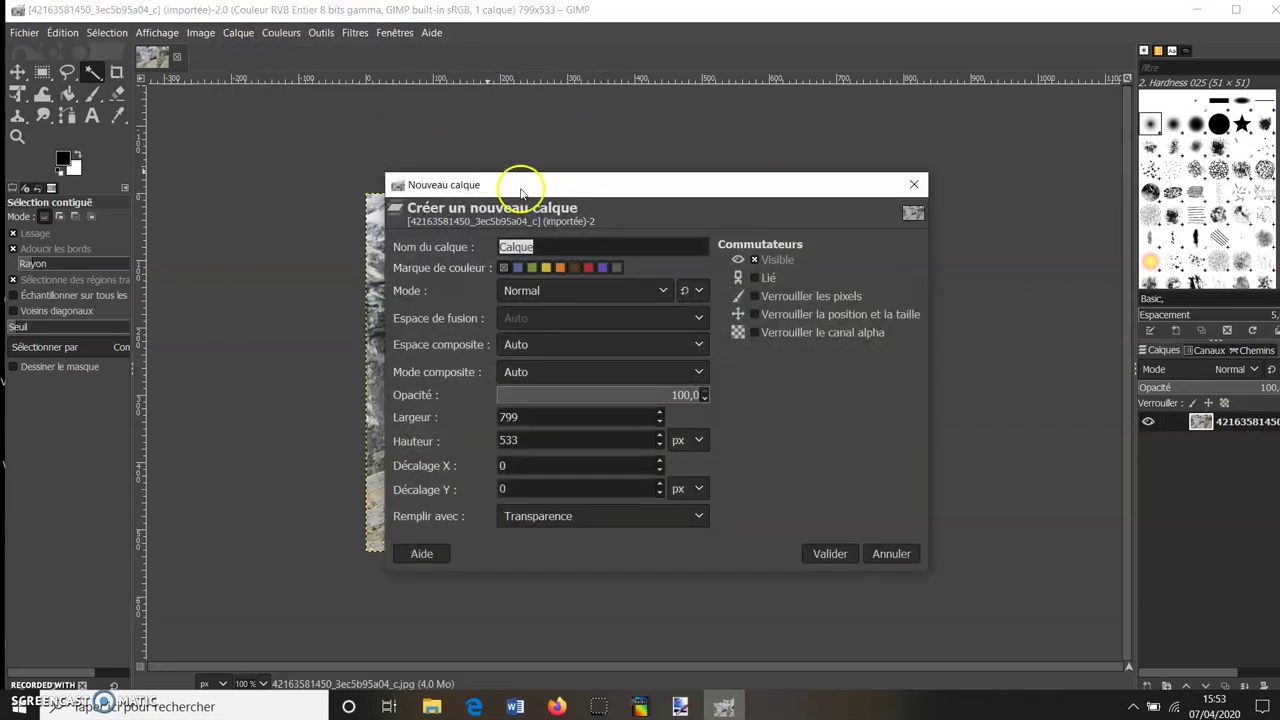
click(811, 554)
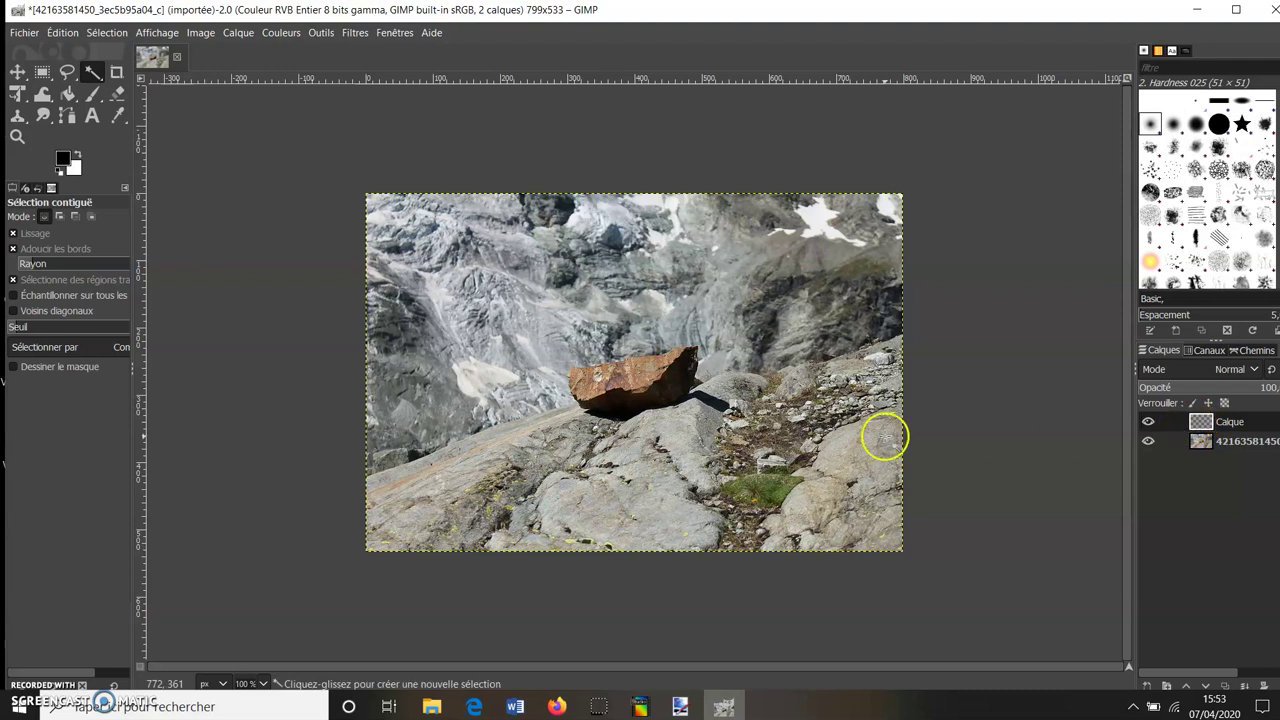
Set the Paintbrush's foreground colour to red (e51d1d) and paint a round spot just above the brown boulder on the Calque layer
click(90, 96)
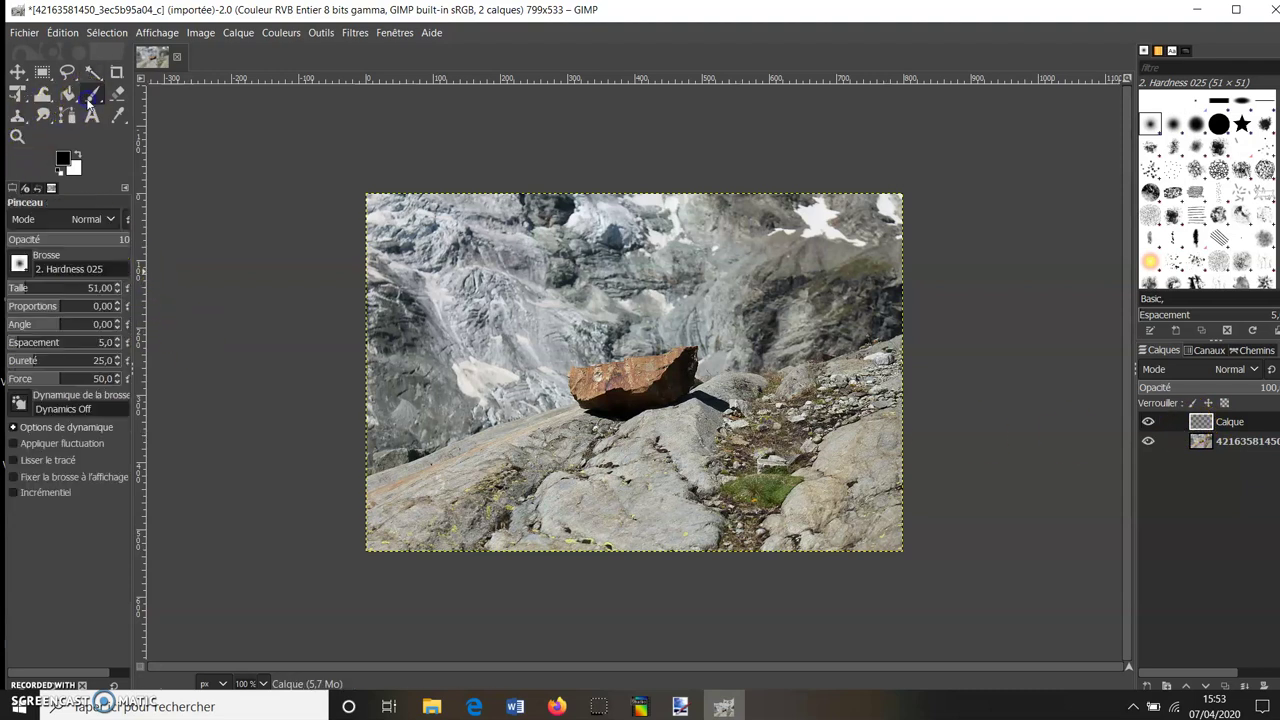
click(70, 116)
click(64, 160)
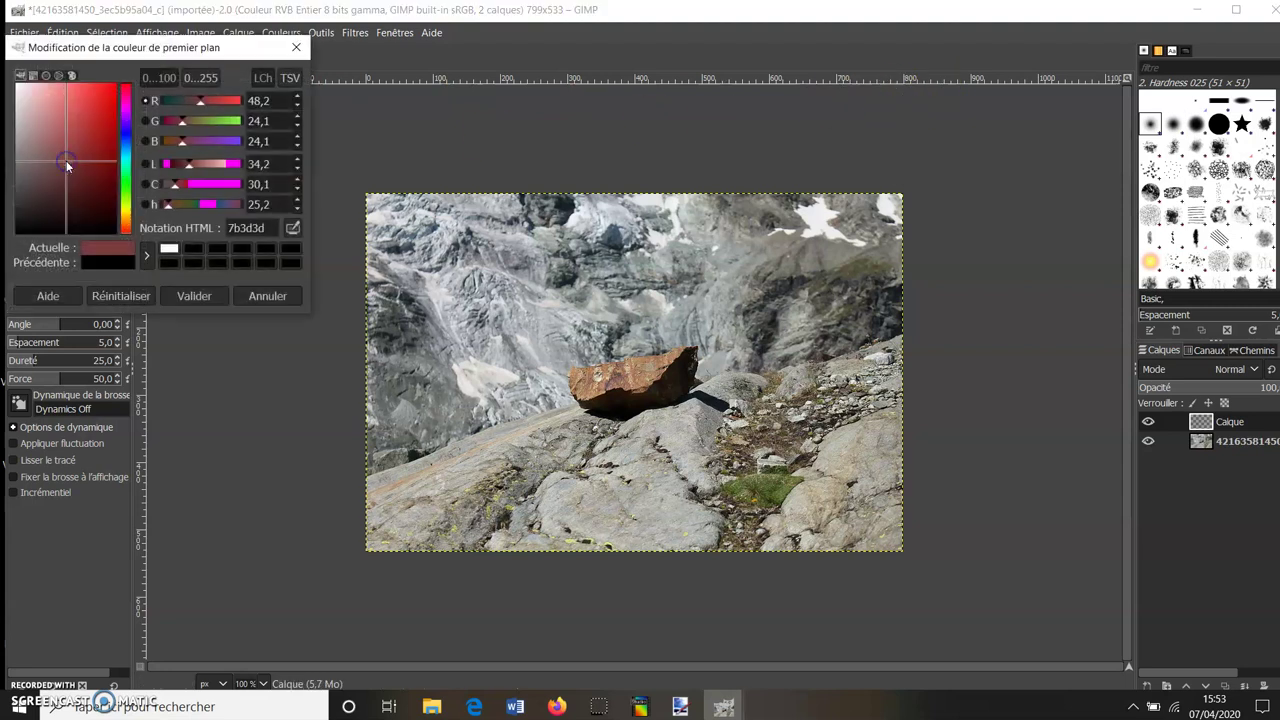
click(107, 97)
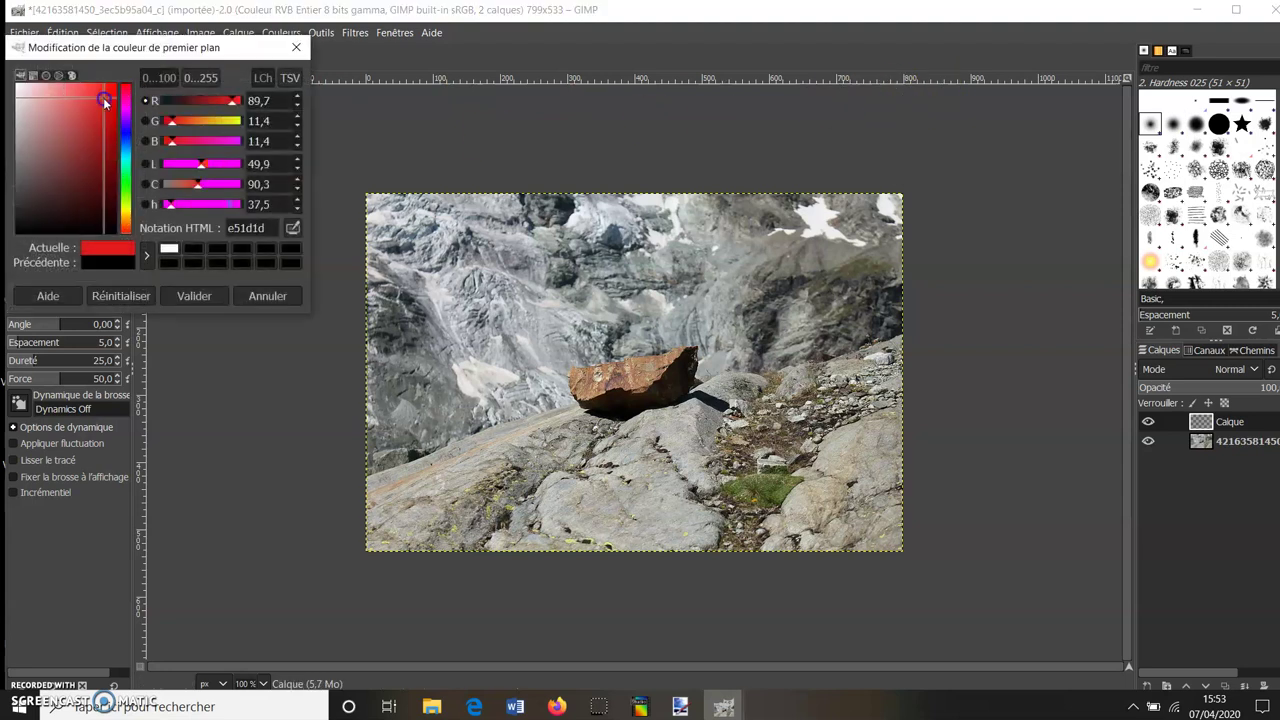
click(195, 296)
mouse_move(637, 333)
mouse_down()
mouse_move(627, 338)
mouse_move(636, 328)
mouse_up()
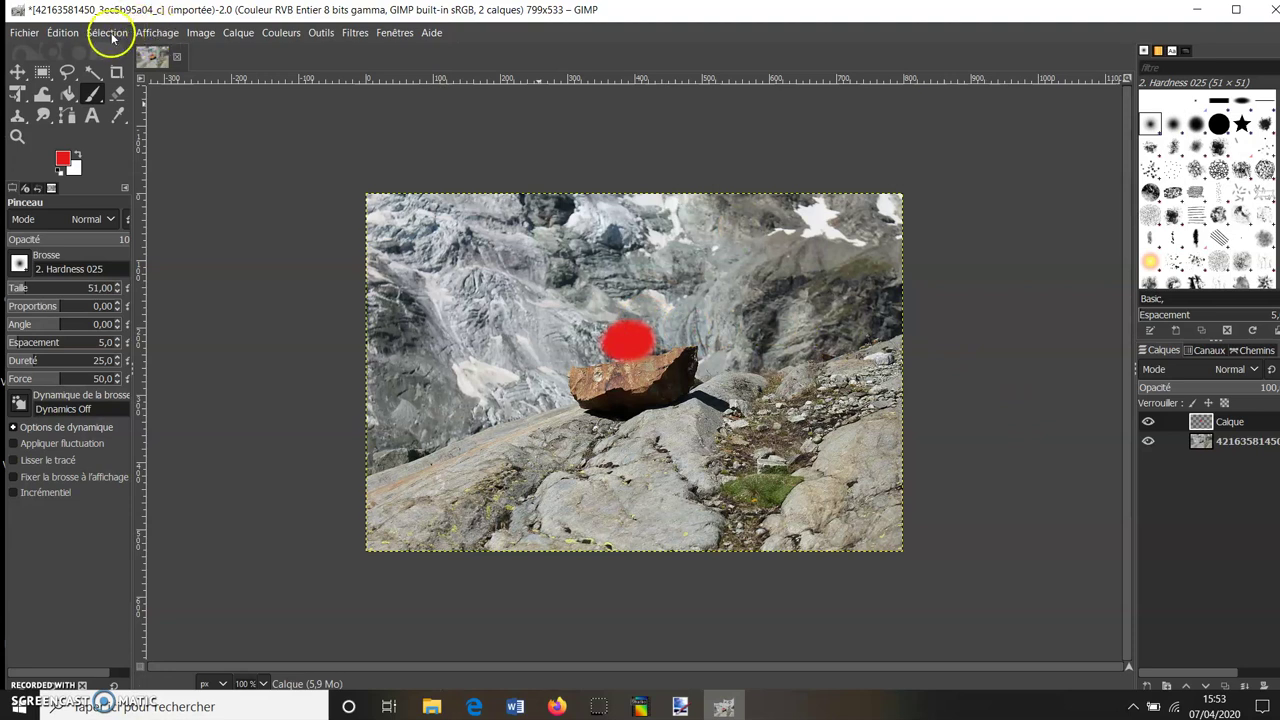
Add a second 799 x 533 pixel layer filled with transparency above the Calque layer
click(232, 33)
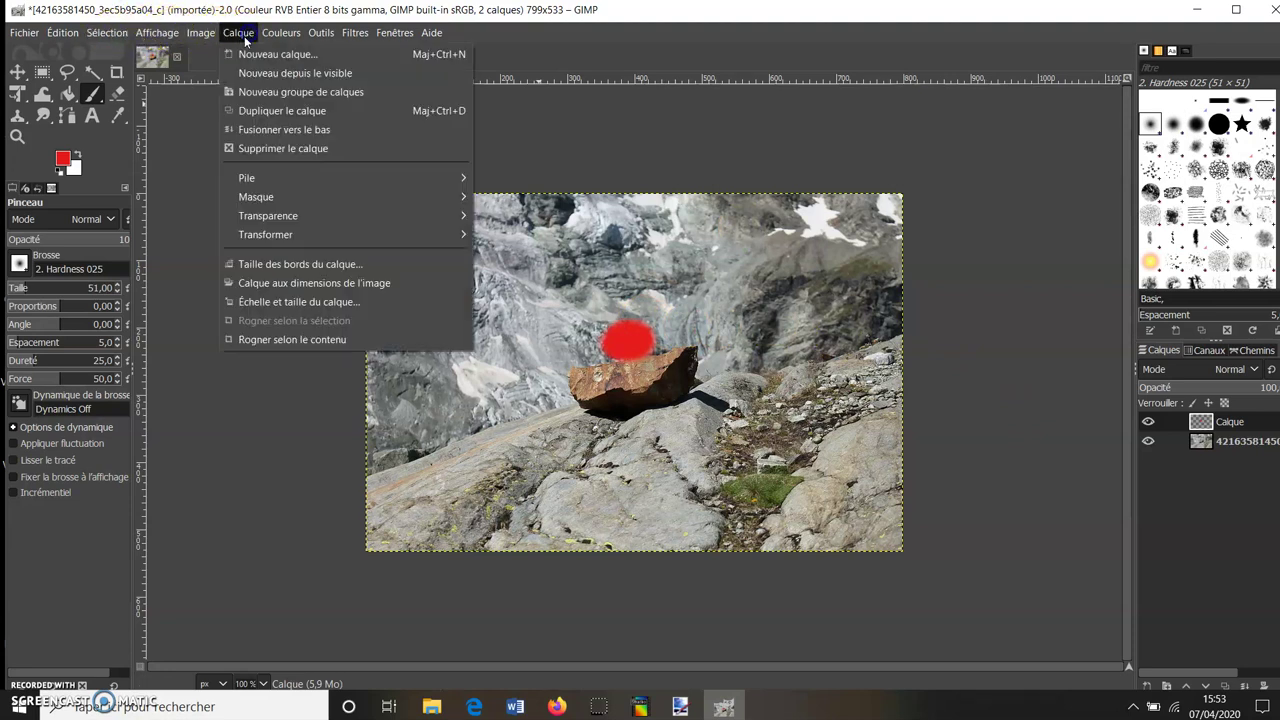
click(293, 61)
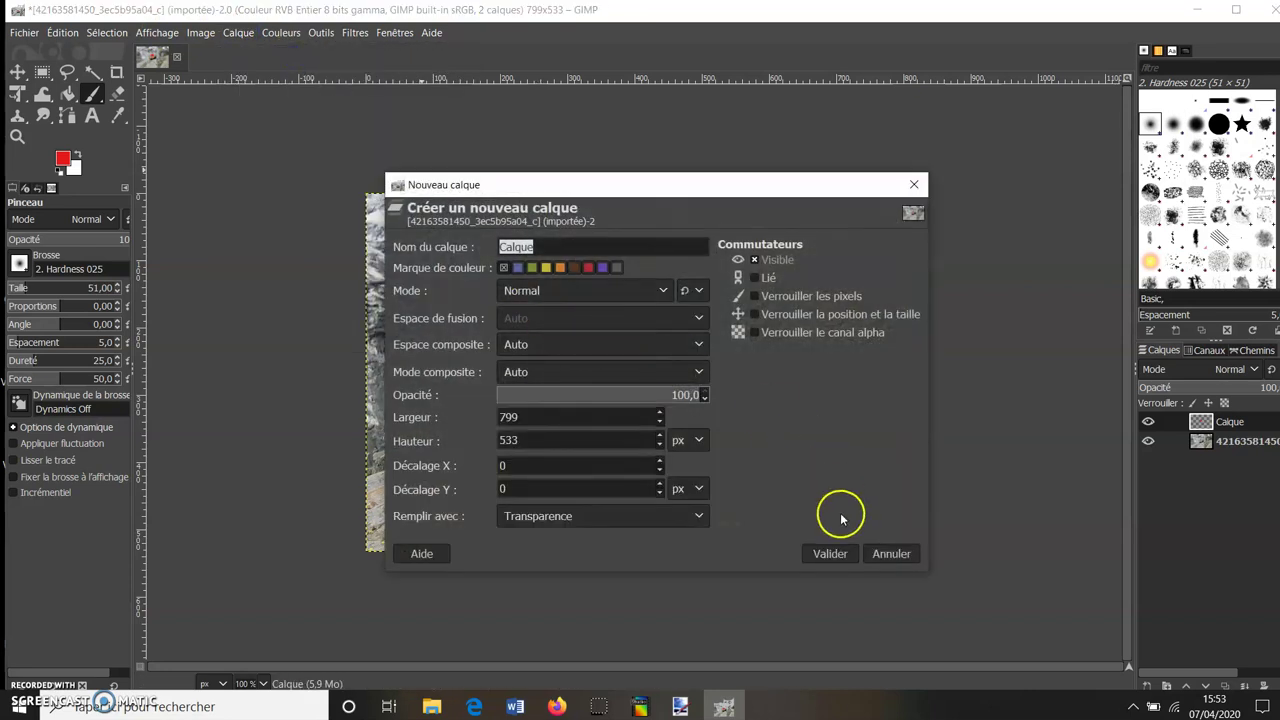
click(828, 551)
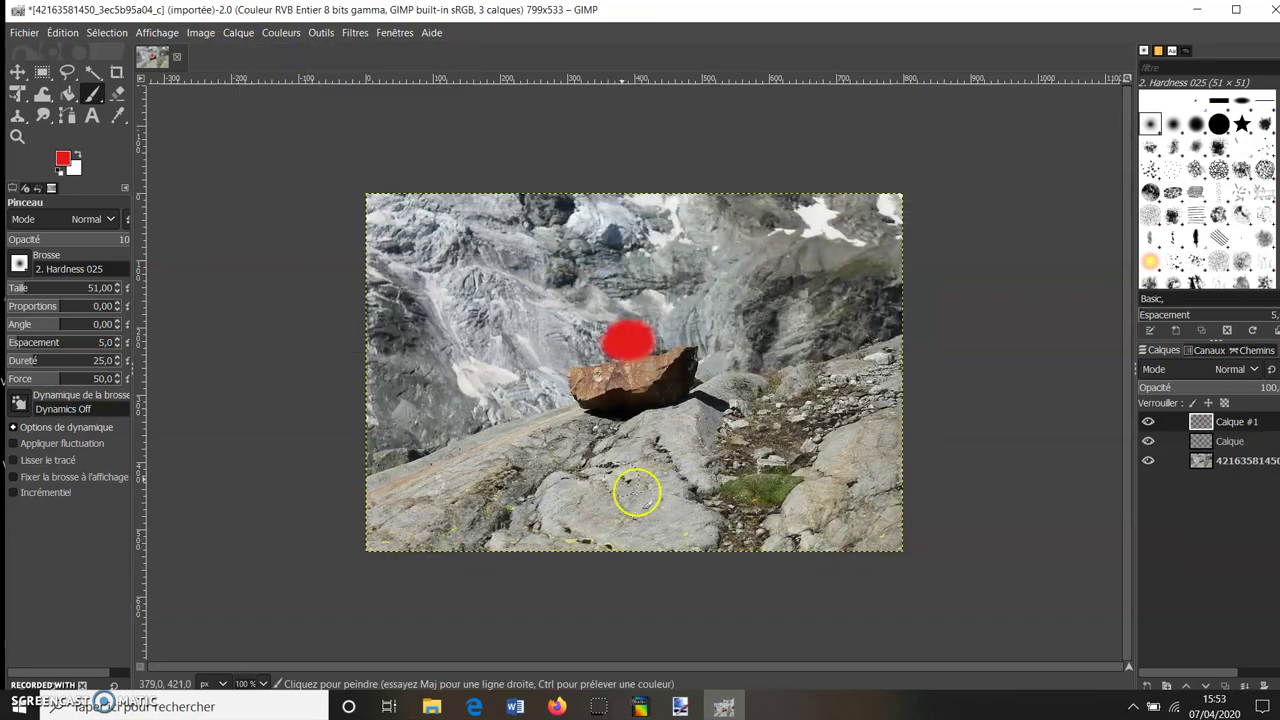
Change the foreground colour to blue and paint a round spot just above the red one on Calque #1
click(62, 158)
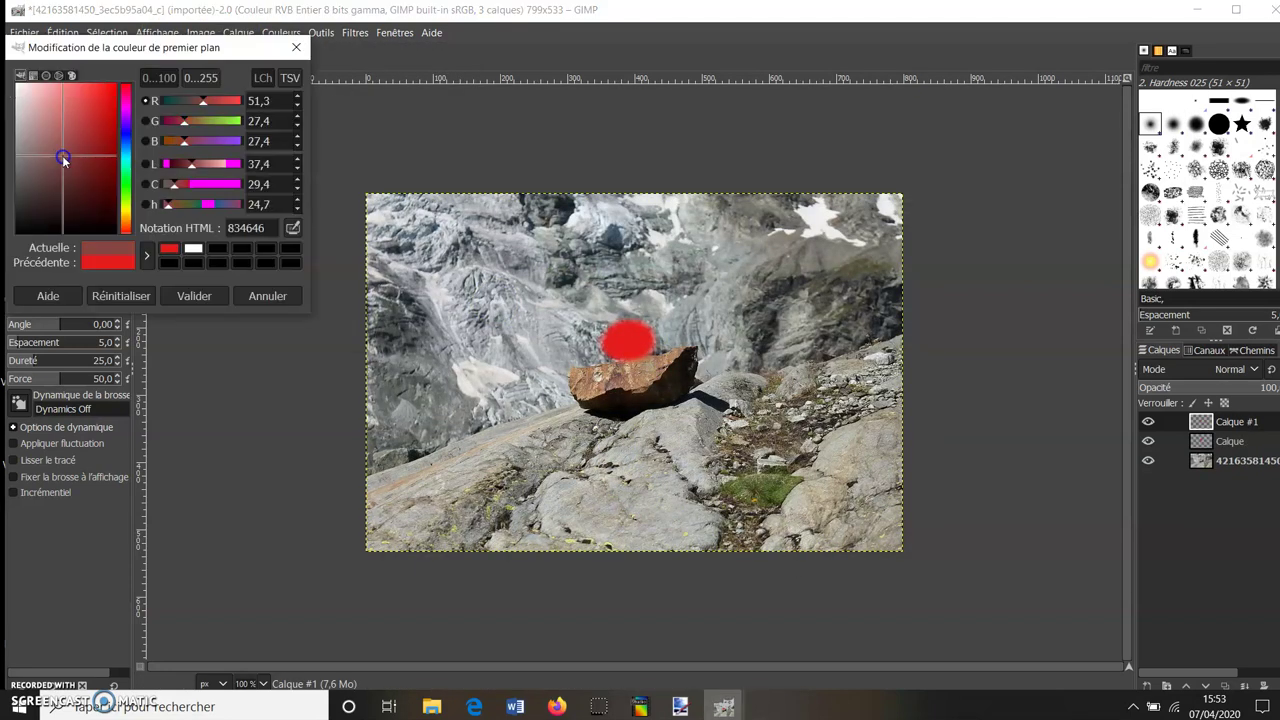
click(127, 136)
click(103, 124)
click(200, 297)
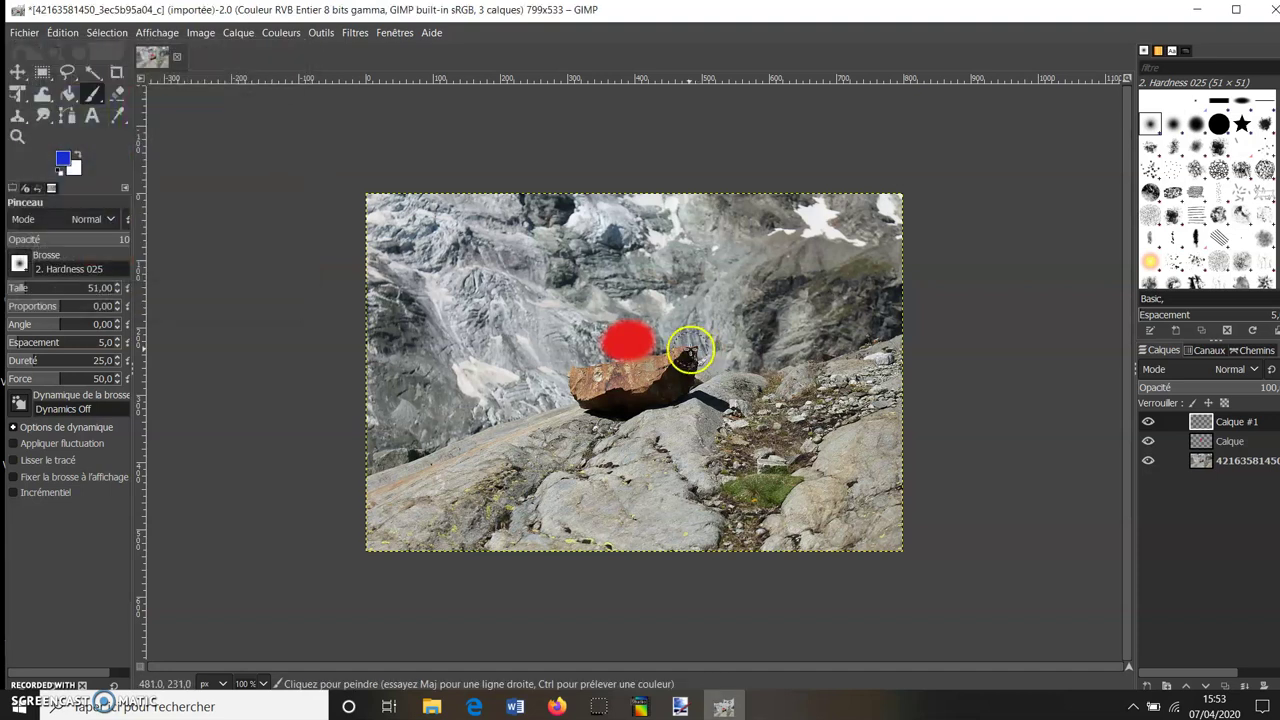
drag(620, 294, 635, 292)
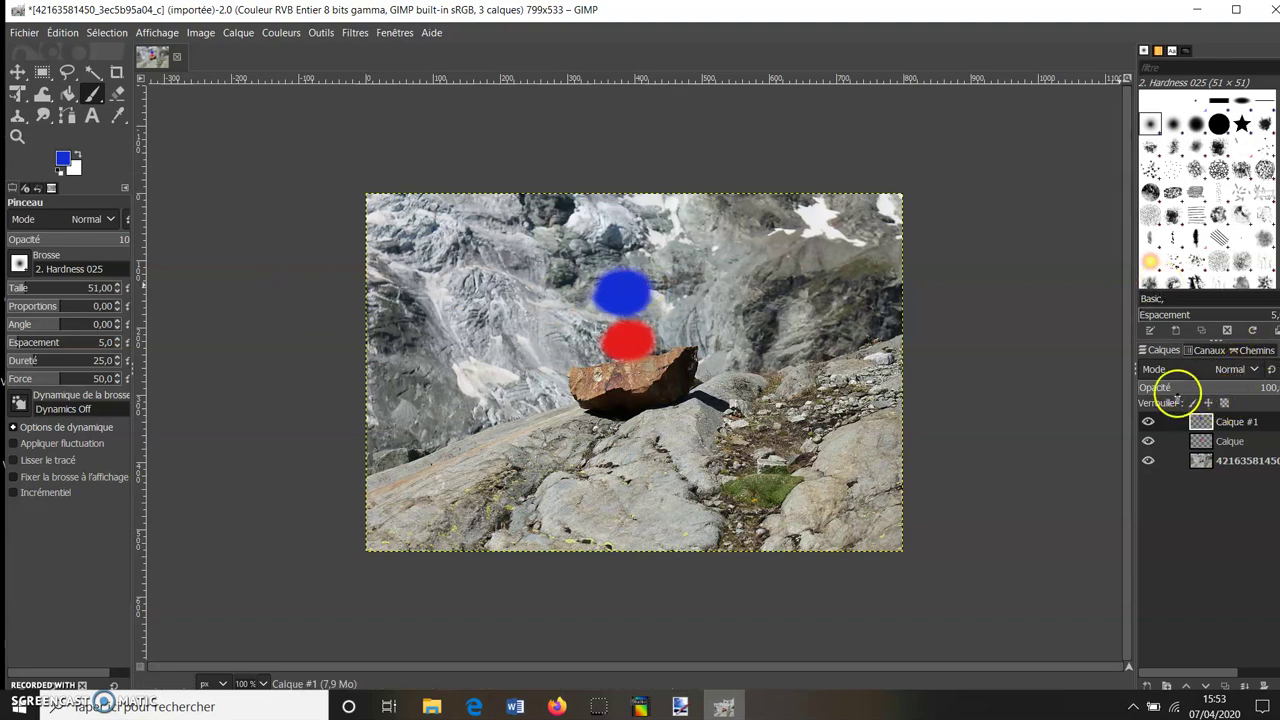
Hide and show the Calque #1 and Calque layers in turn, and make Calque the active layer
click(1148, 422)
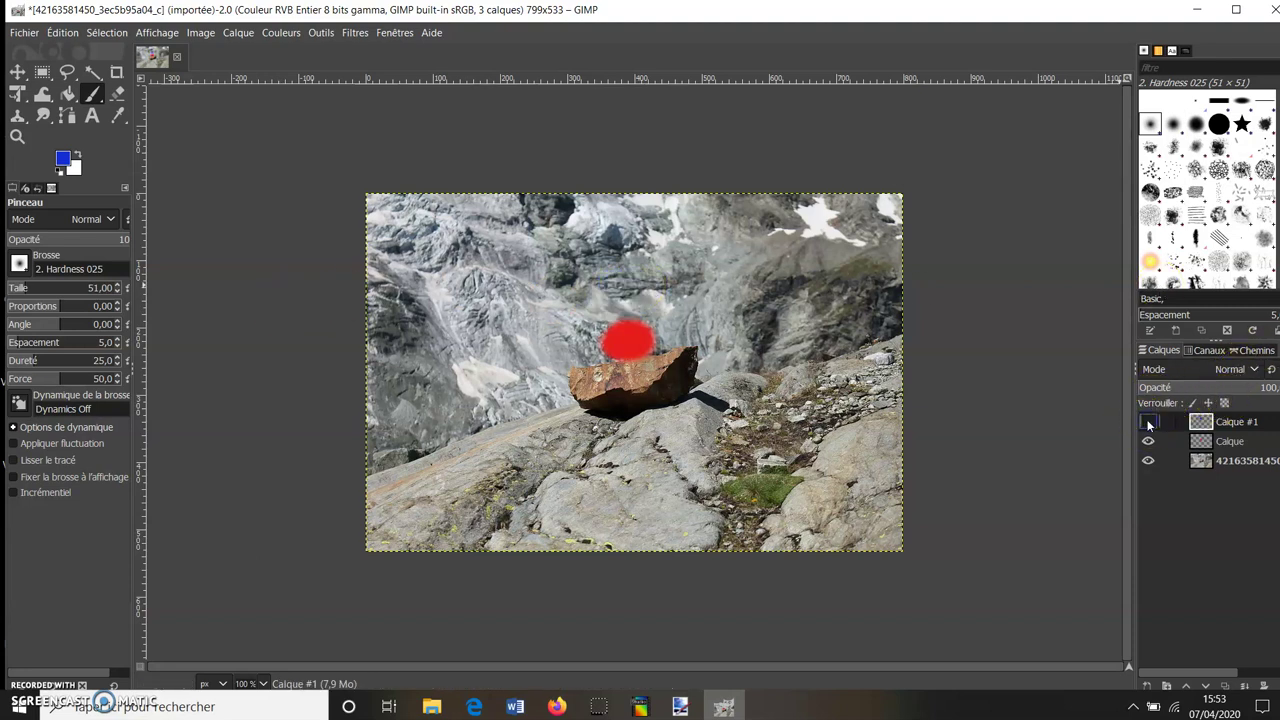
click(1148, 422)
click(1148, 441)
click(1148, 441)
click(1148, 422)
click(1148, 422)
mouse_move(1225, 421)
mouse_down()
mouse_move(1146, 420)
mouse_move(1196, 426)
mouse_up()
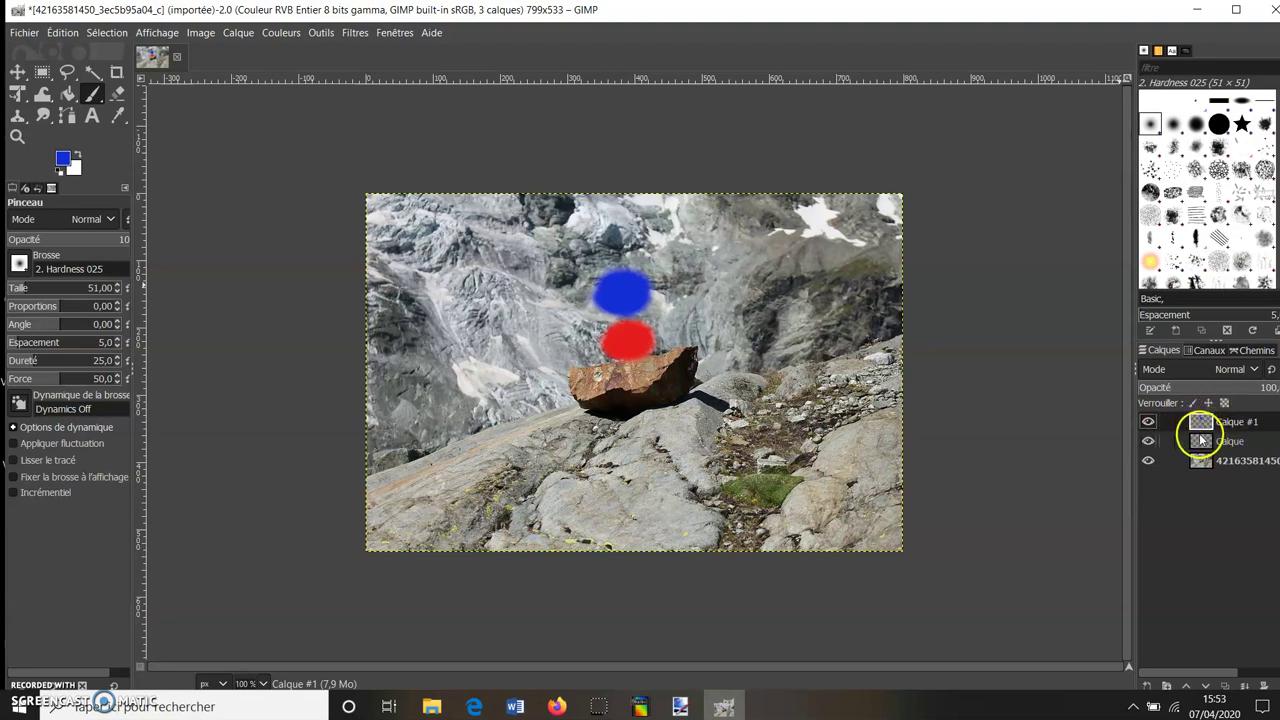
click(1220, 442)
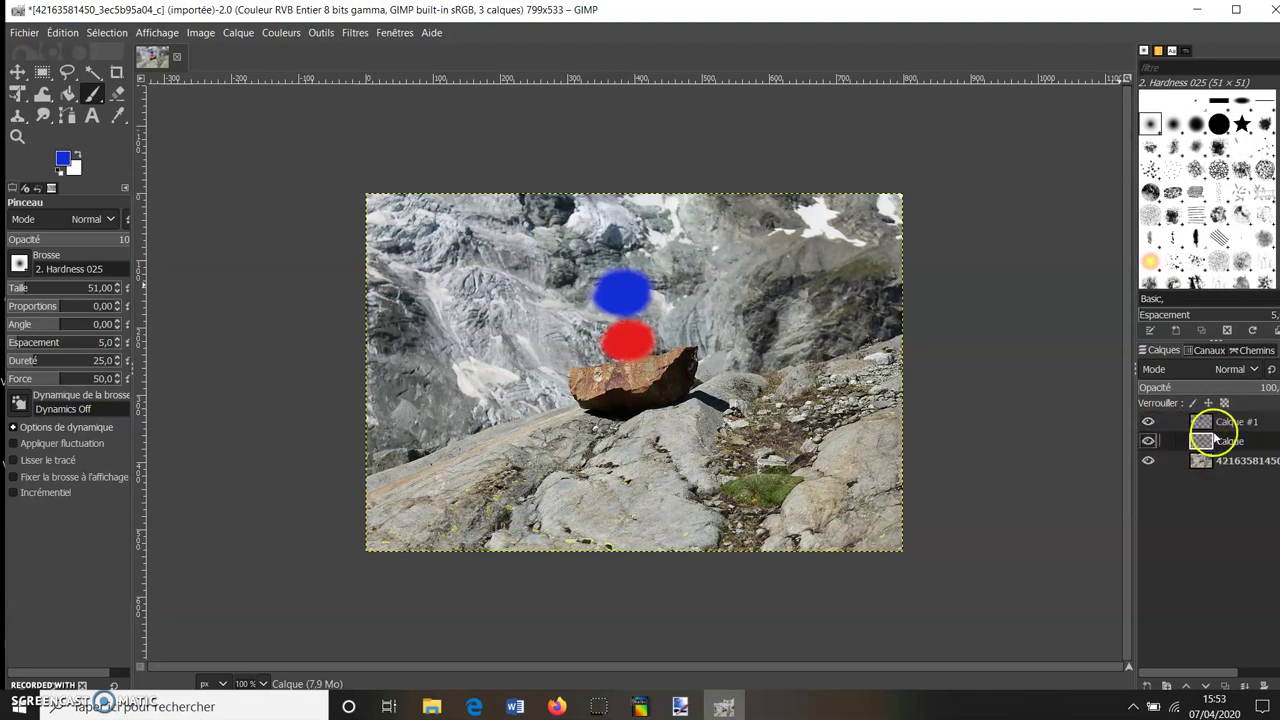